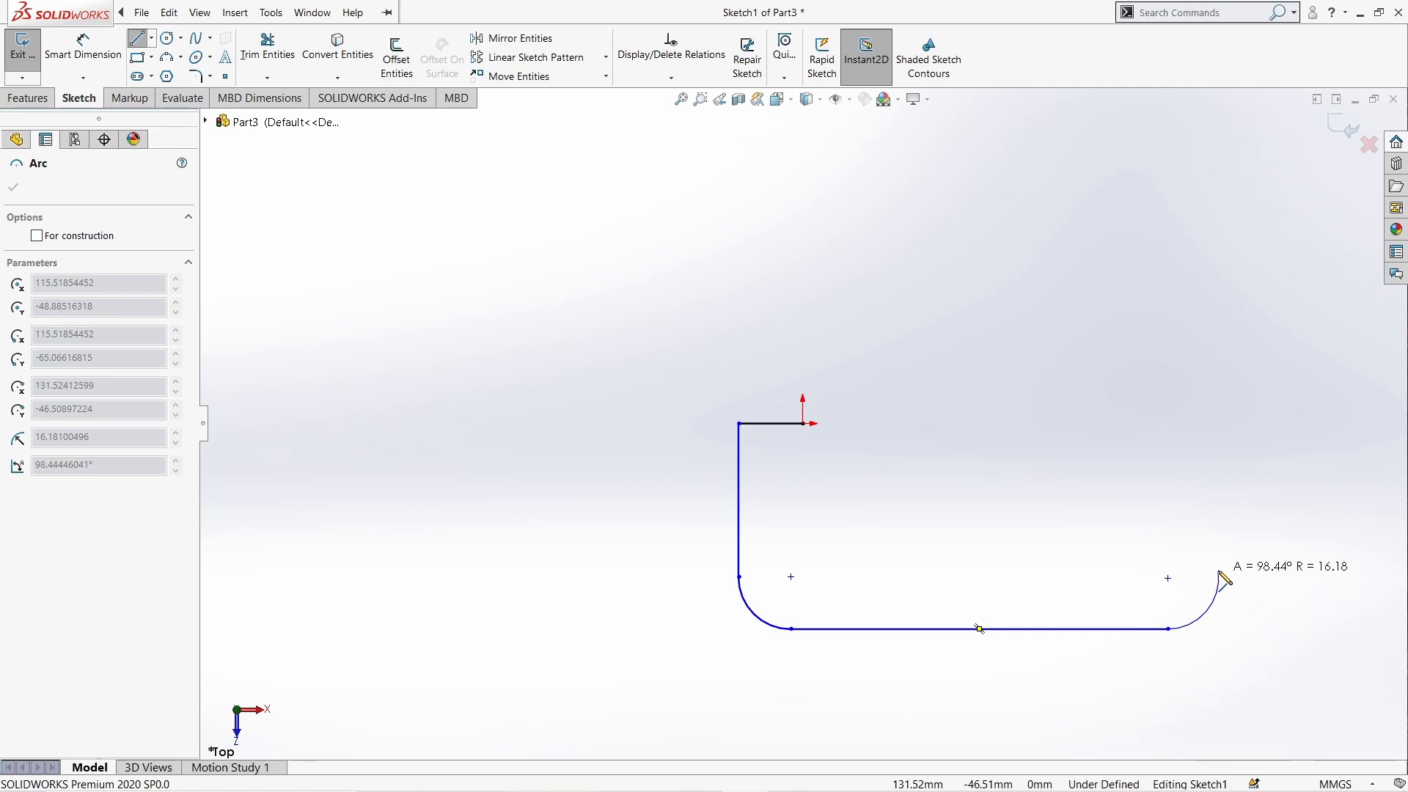
- Continue the profile with a bottom-right corner arc of about 16 mm radius, a vertical edge to origin height, and an inward top segment about 25 mm long
{"action": "left_click", "coordinate": [1219, 573]}
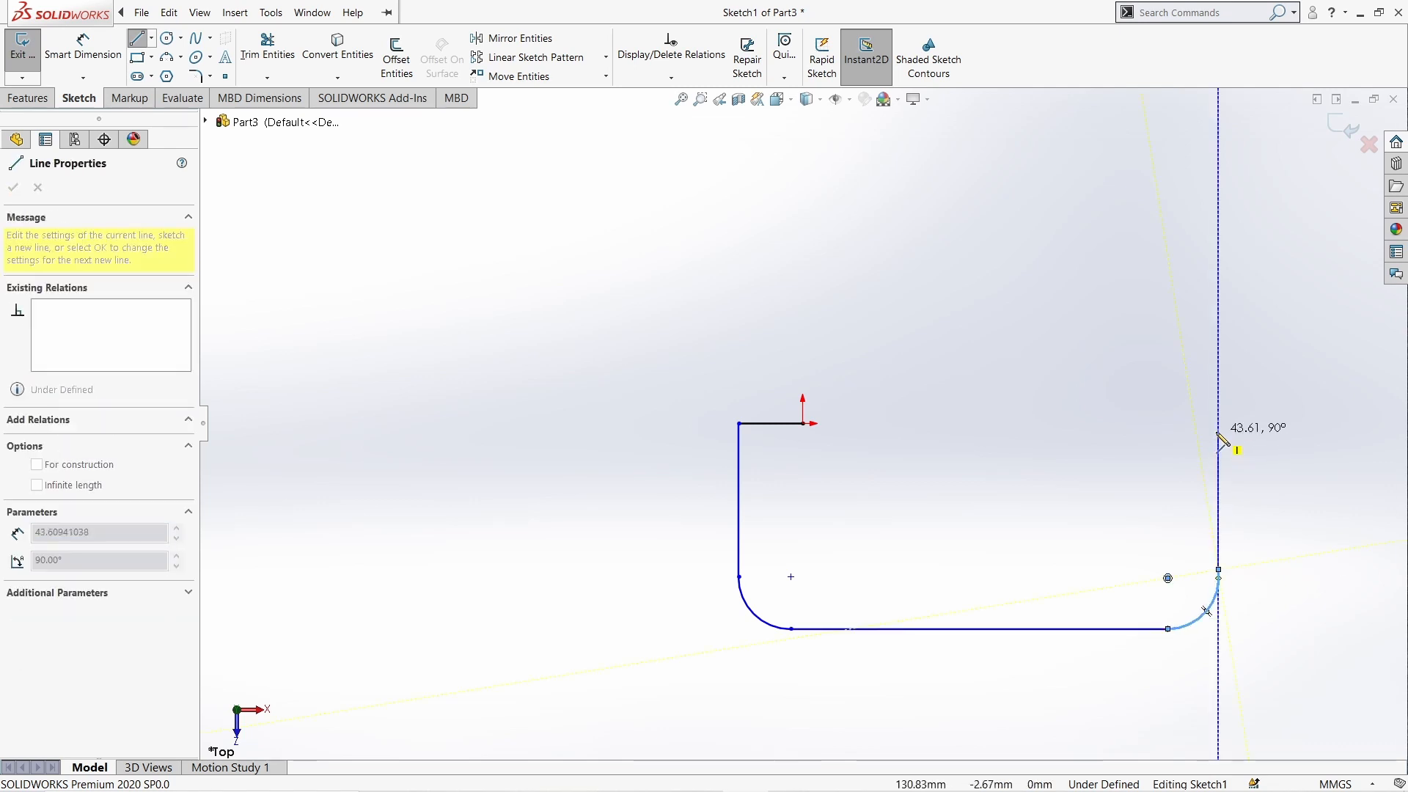
{"action": "left_click", "coordinate": [1217, 423]}
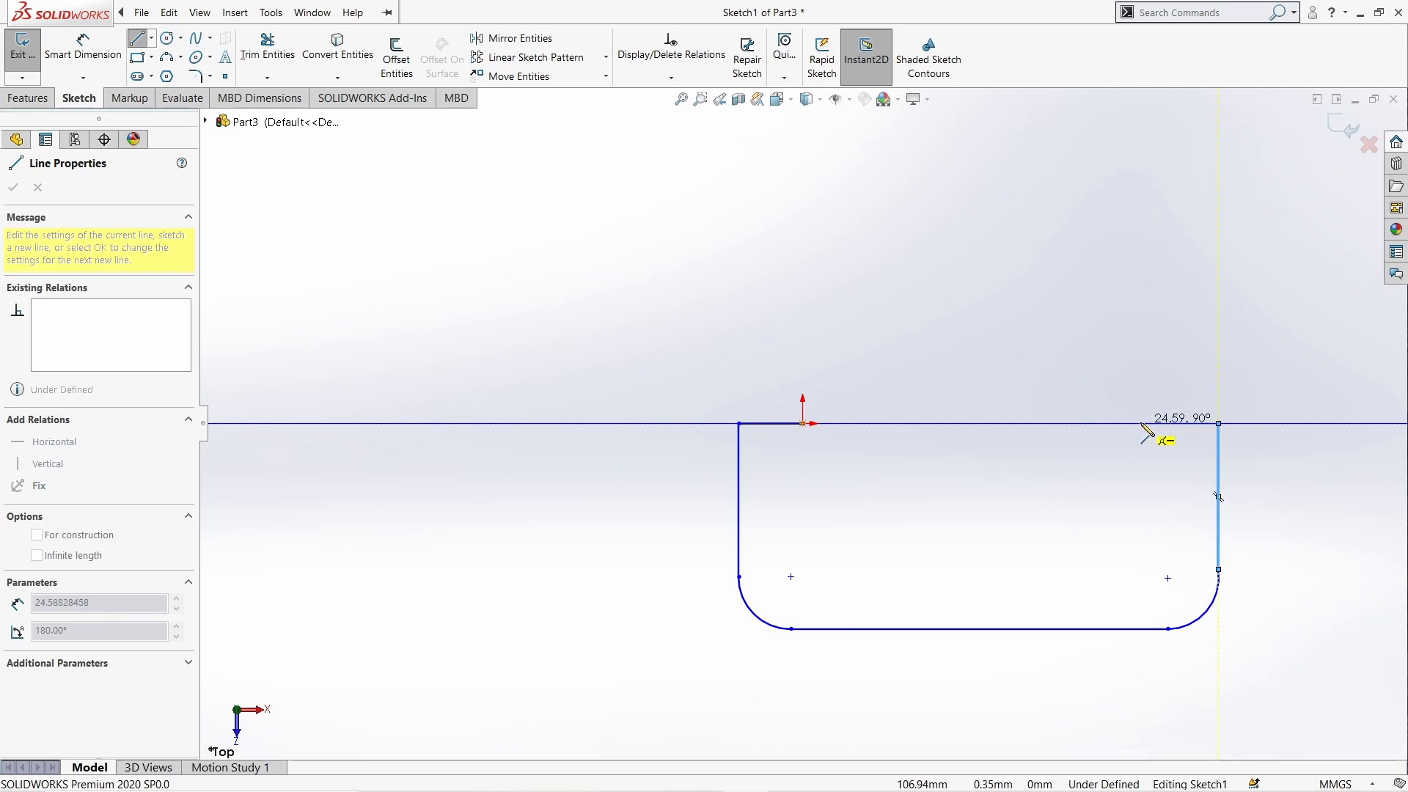
{"action": "left_click", "coordinate": [1140, 423]}
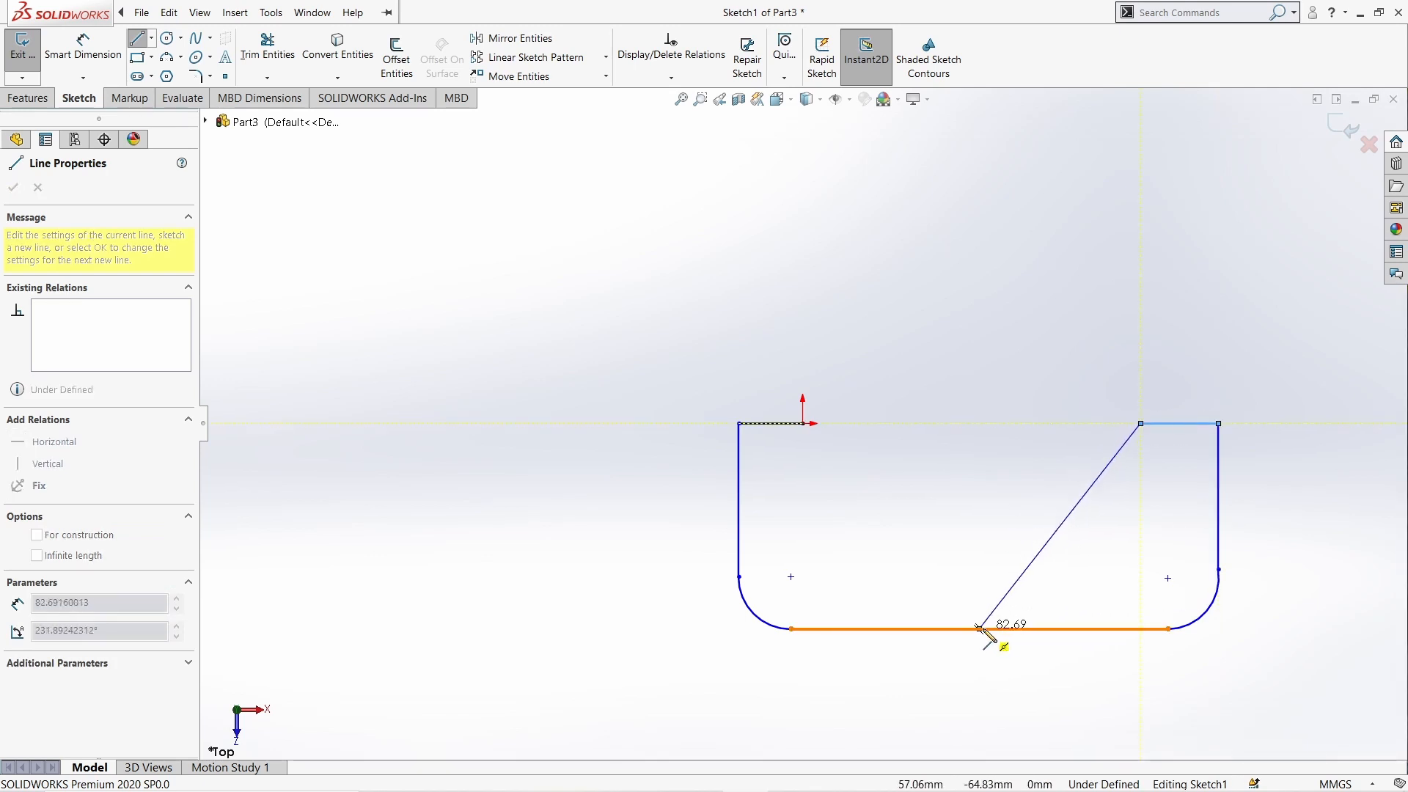
- Close the profile with two sloped lines forming a V notch, its vertex about 18 mm below the top edge, ending at the origin
{"action": "double_click", "coordinate": [979, 481]}
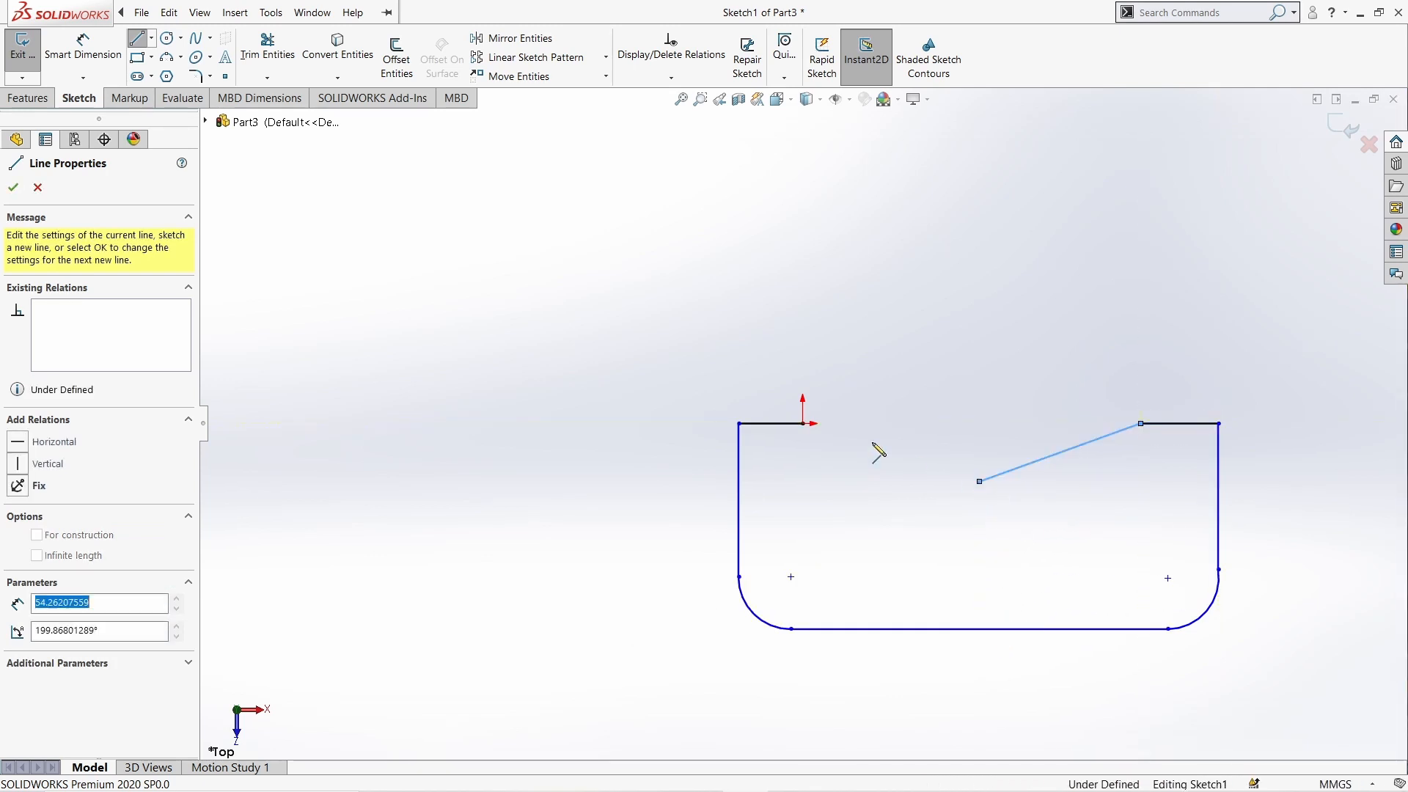
{"action": "left_click", "coordinate": [980, 481]}
{"action": "double_click", "coordinate": [805, 423]}
{"action": "key", "text": "Escape"}
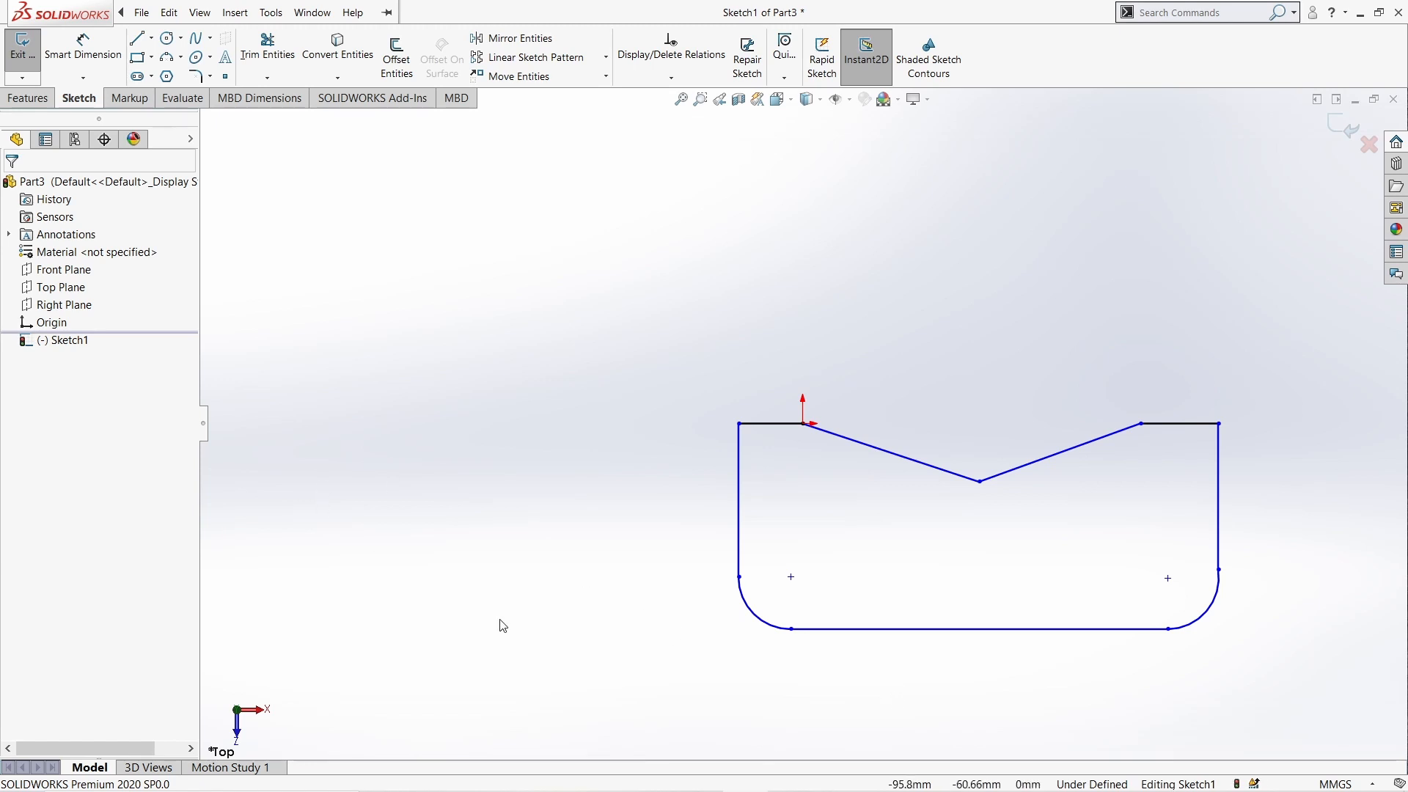
- Dimension the horizontal distance from the left vertical edge to the V-notch vertex as 108 mm
{"action": "right_click_drag", "start_coordinate": [499, 621], "coordinate": [523, 363]}
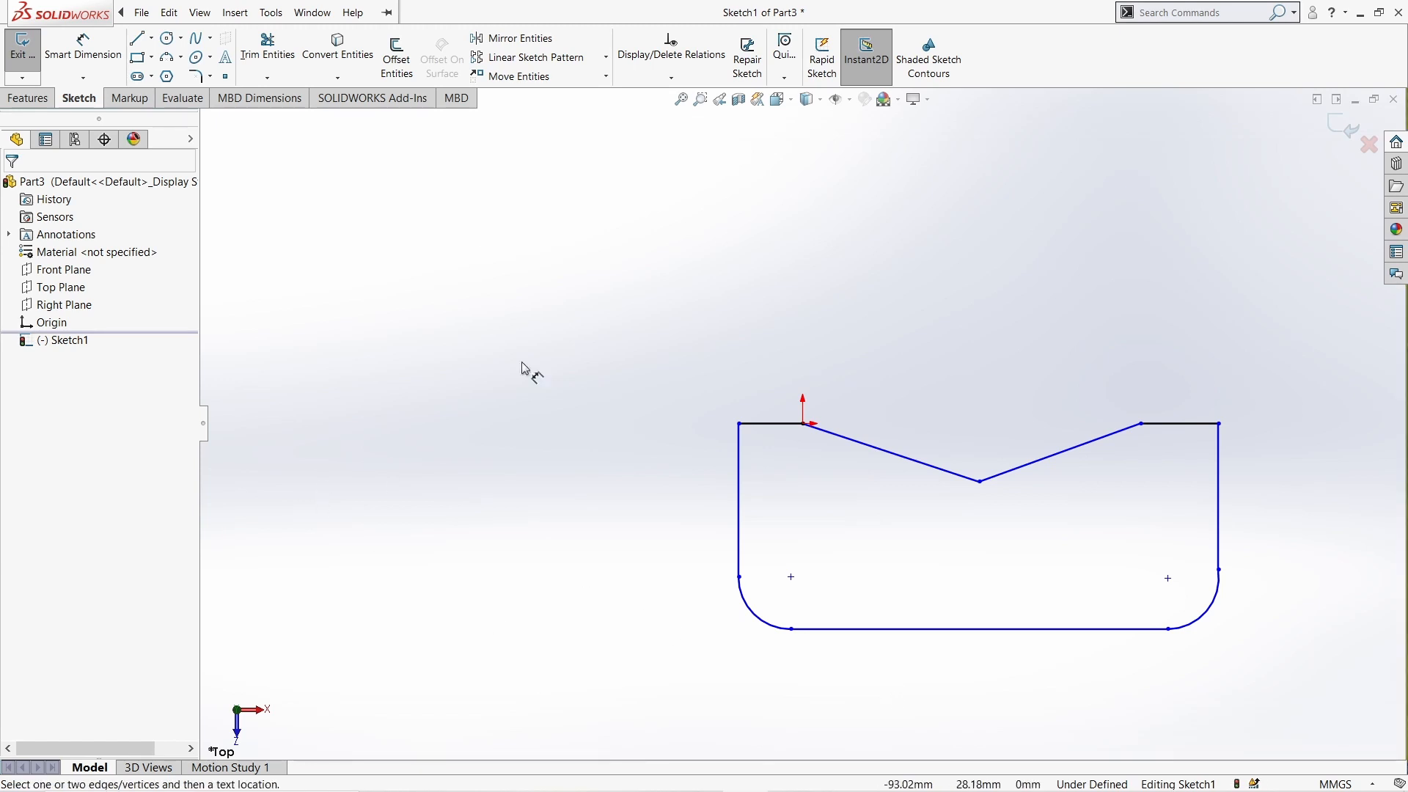
{"action": "left_click", "coordinate": [738, 541]}
{"action": "left_click", "coordinate": [980, 481]}
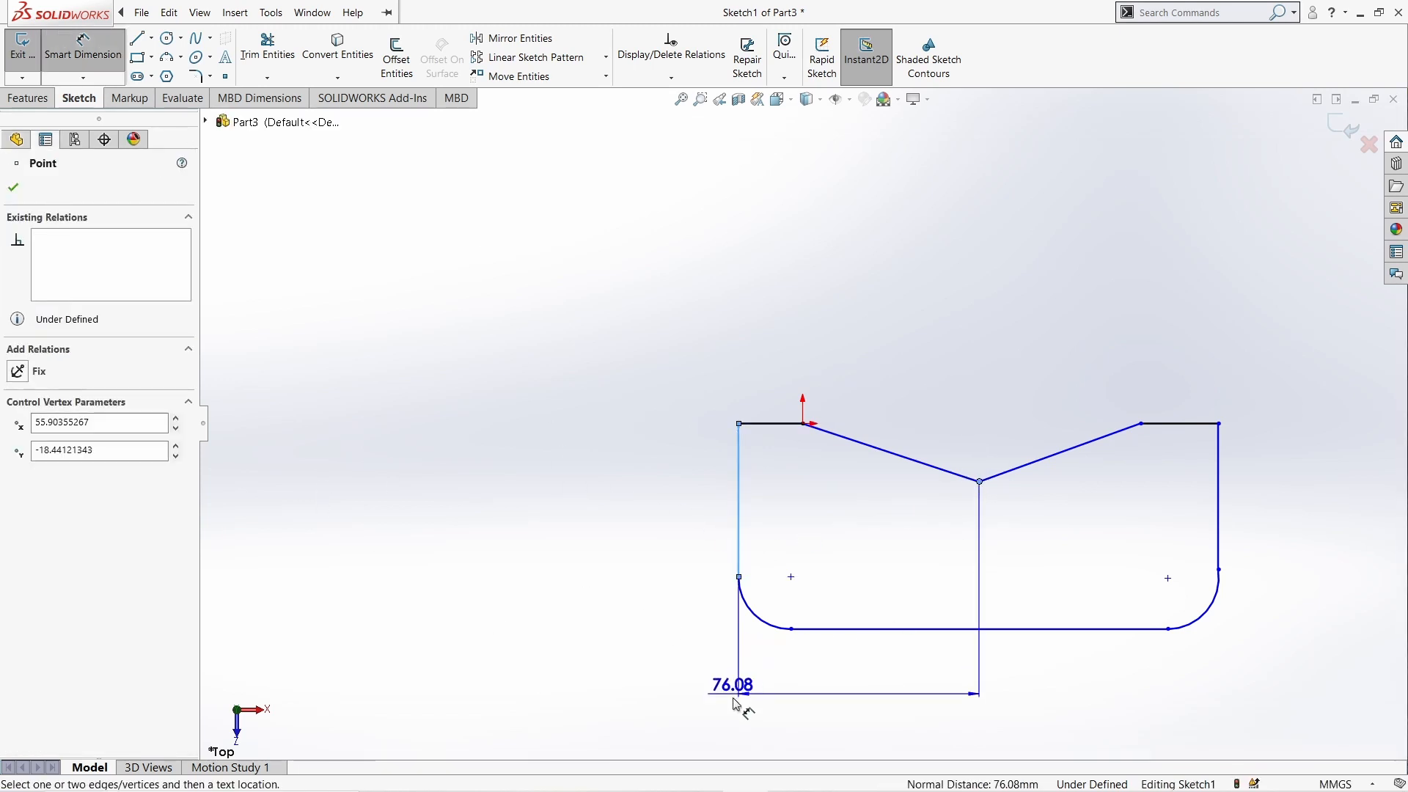
{"action": "left_click", "coordinate": [801, 722]}
{"action": "type", "text": "108"}
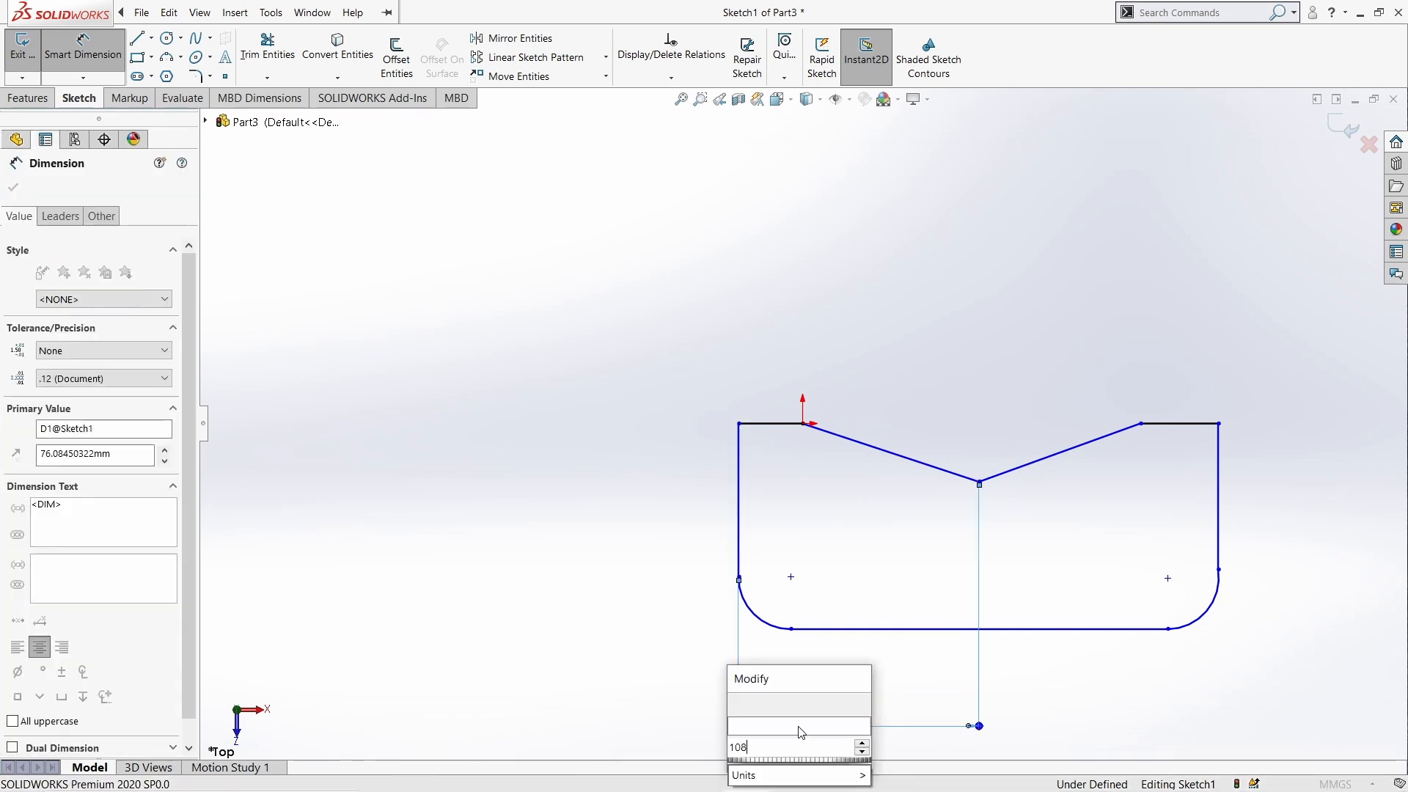
{"action": "key", "text": "Return"}
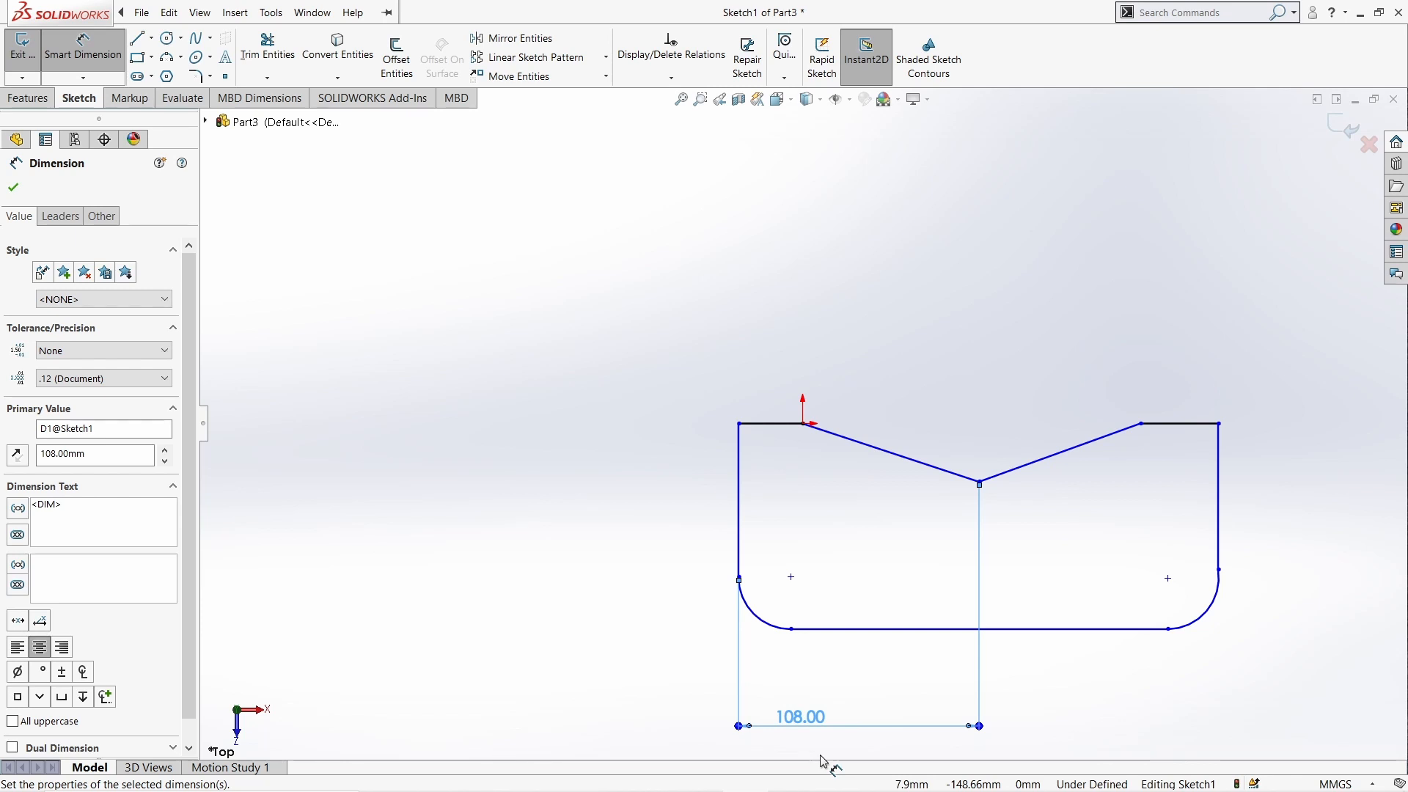
- Dimension the overall profile width between the left and right vertical edges as 216 mm
{"action": "left_click", "coordinate": [740, 534]}
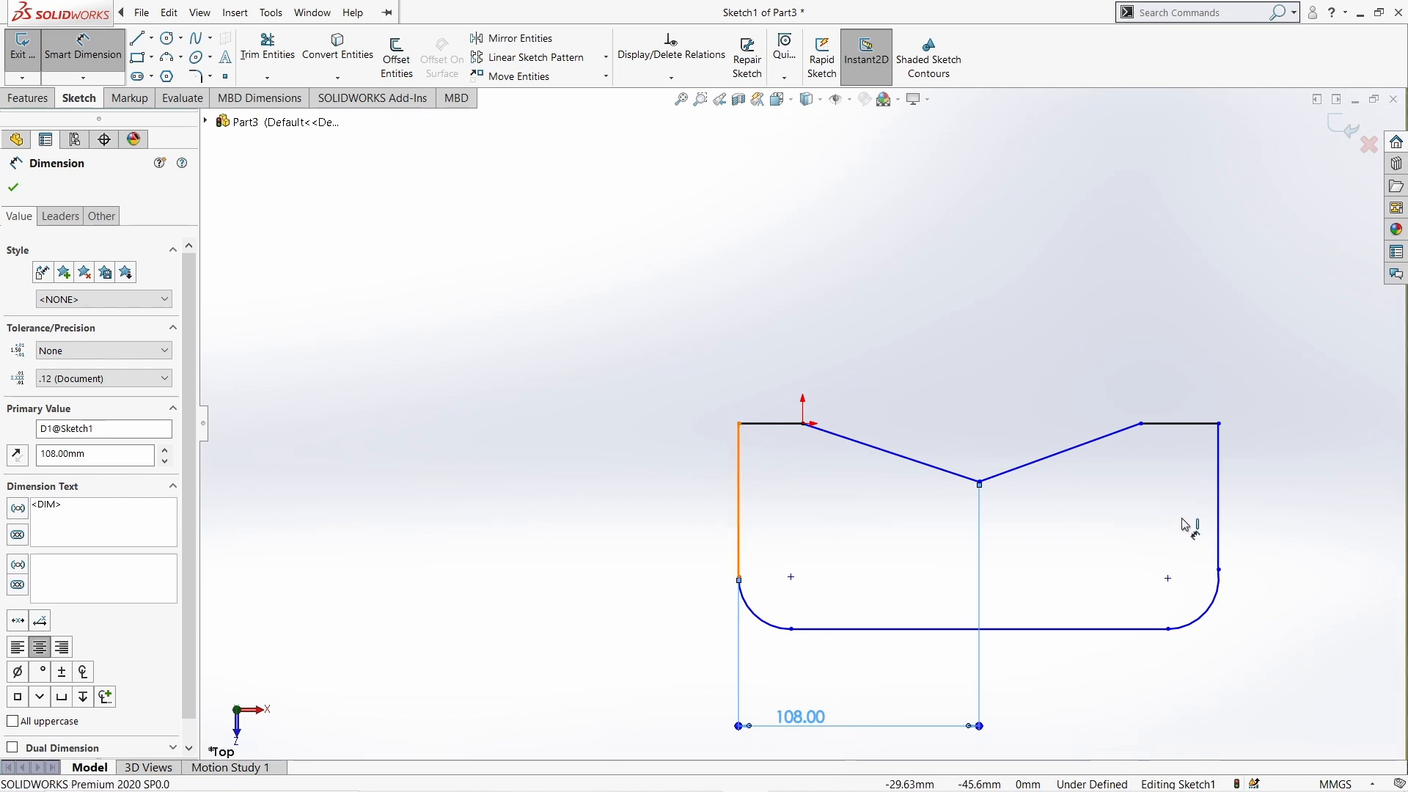
{"action": "left_click", "coordinate": [1219, 533]}
{"action": "left_click", "coordinate": [1008, 271]}
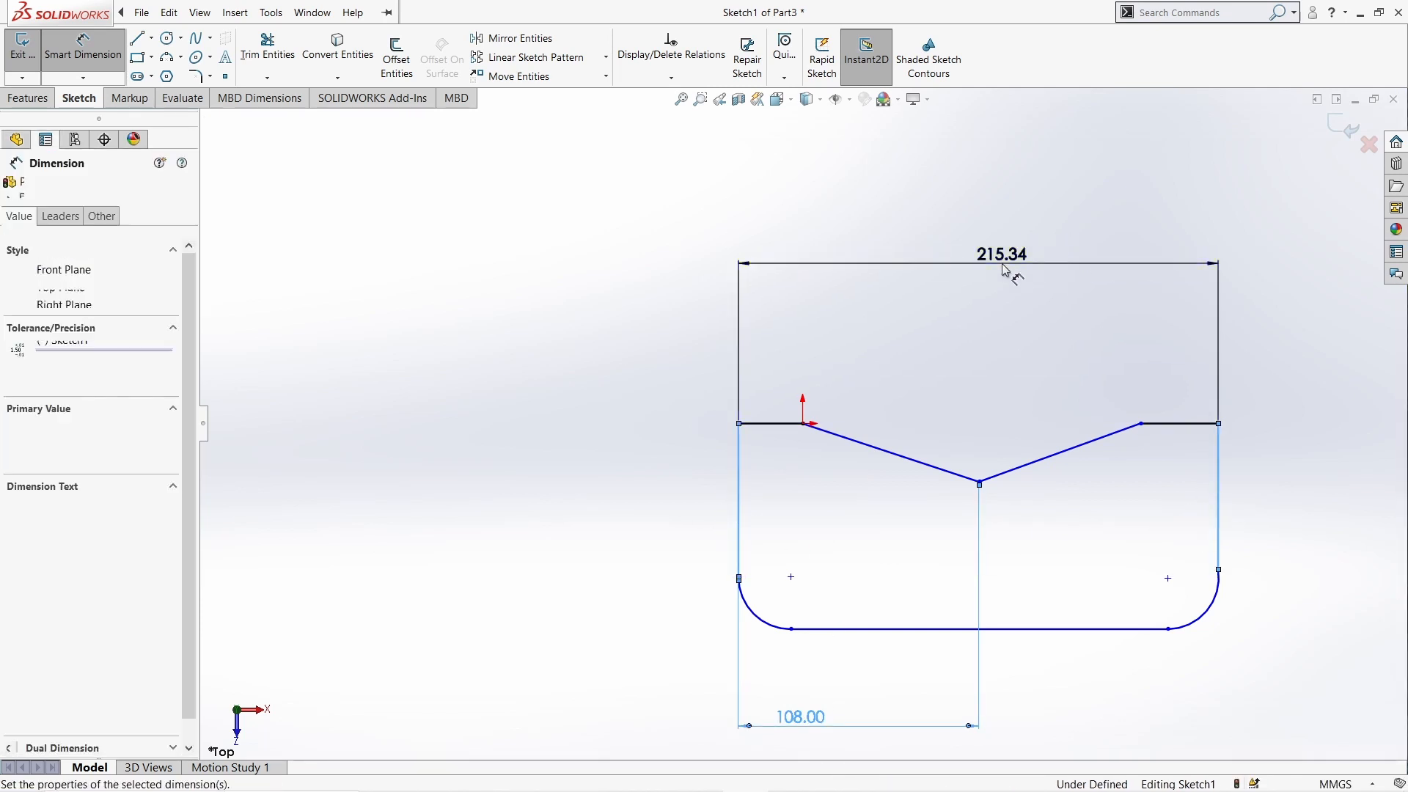
{"action": "type", "text": "216"}
{"action": "key", "text": "Return"}
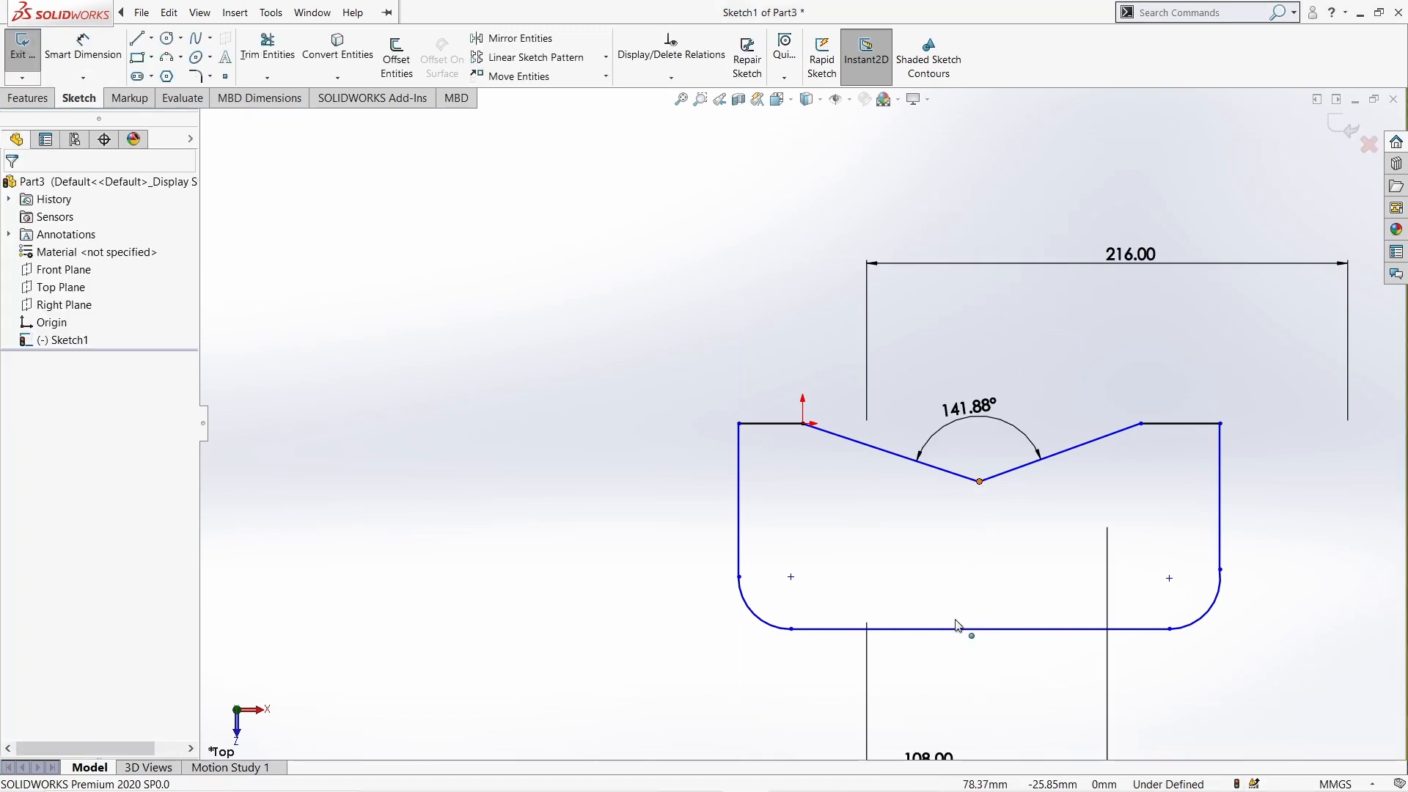
- Add a Vertical relation between the V-notch vertex and the midpoint of the bottom edge
{"action": "left_click", "coordinate": [979, 629]}
{"action": "left_click", "coordinate": [980, 629], "text": "ctrl"}
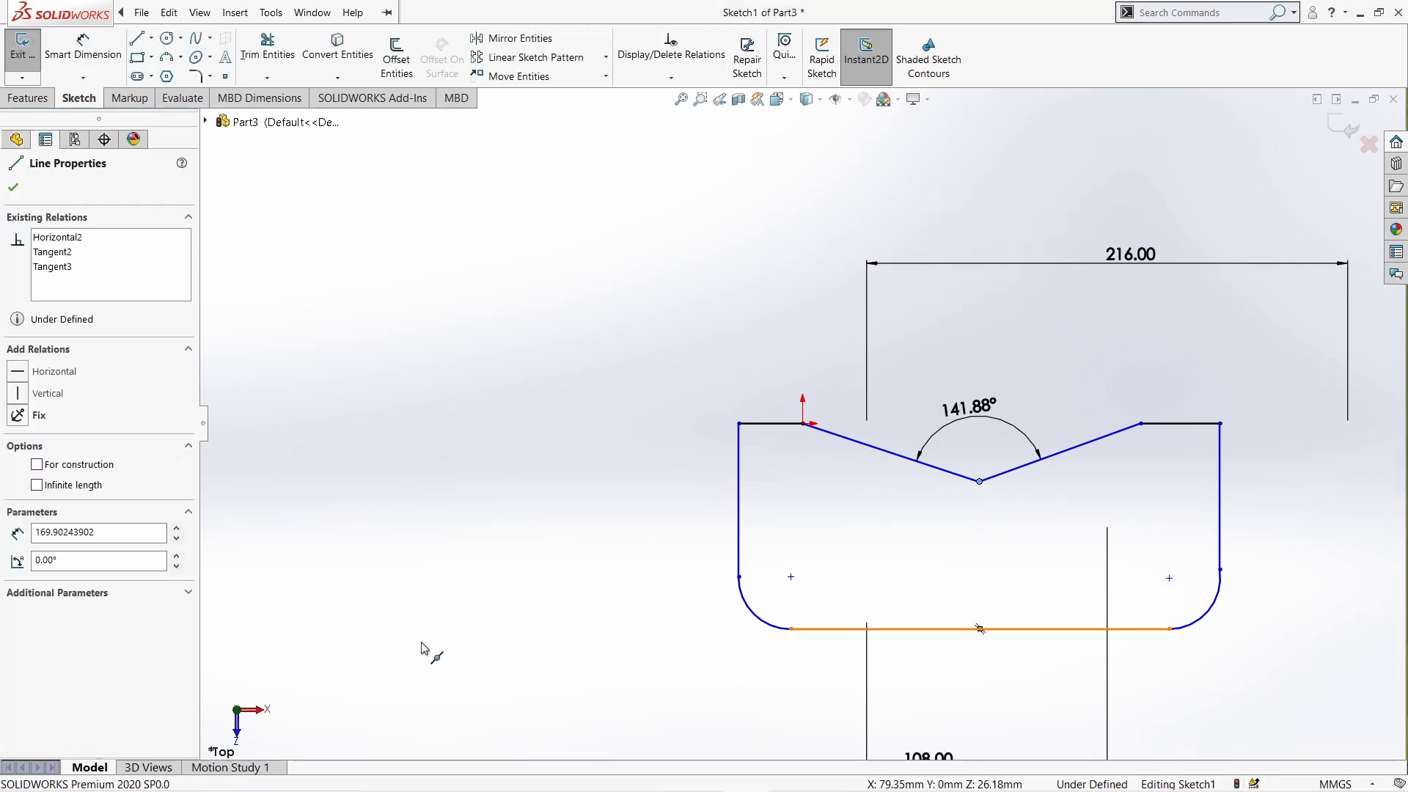
{"action": "left_click", "coordinate": [14, 471]}
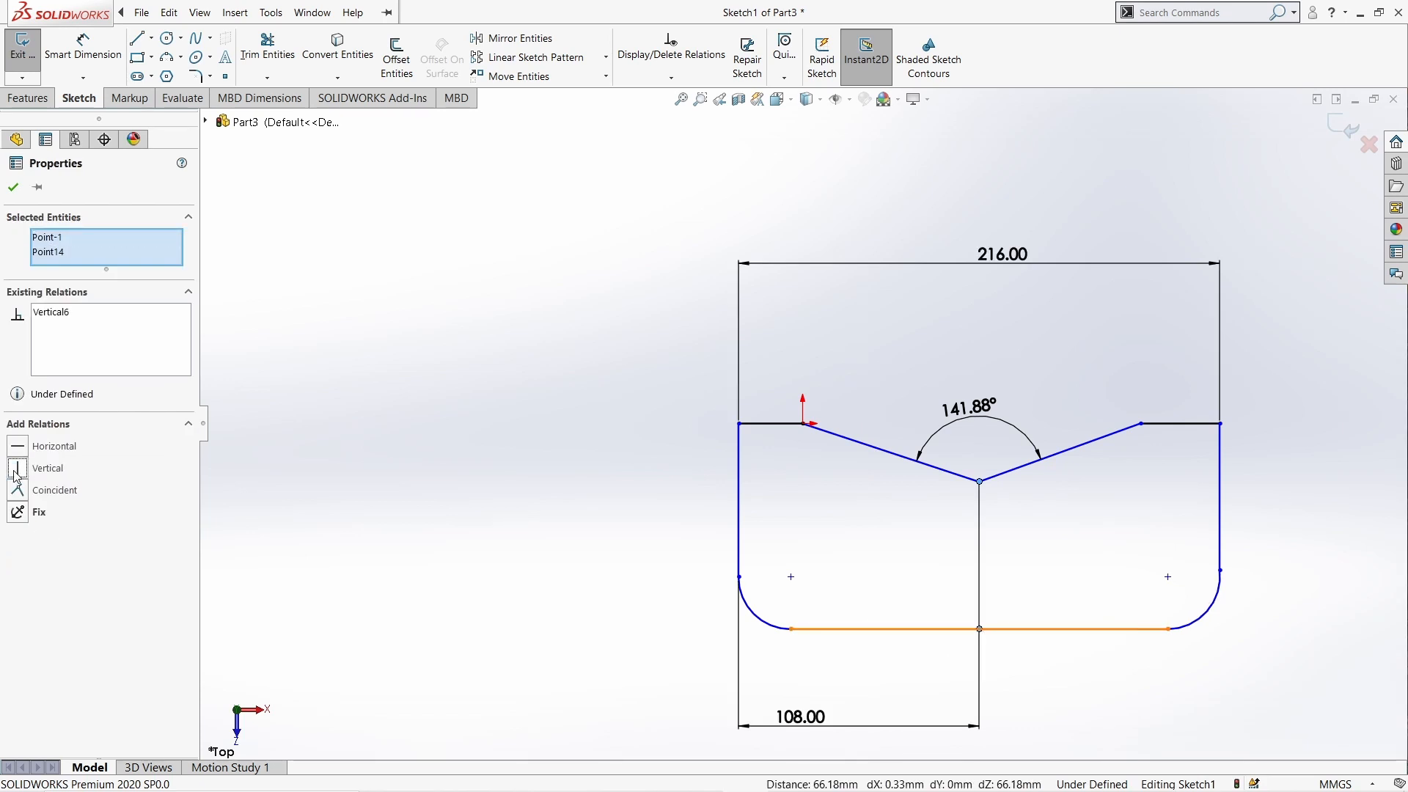
{"action": "left_click", "coordinate": [453, 495]}
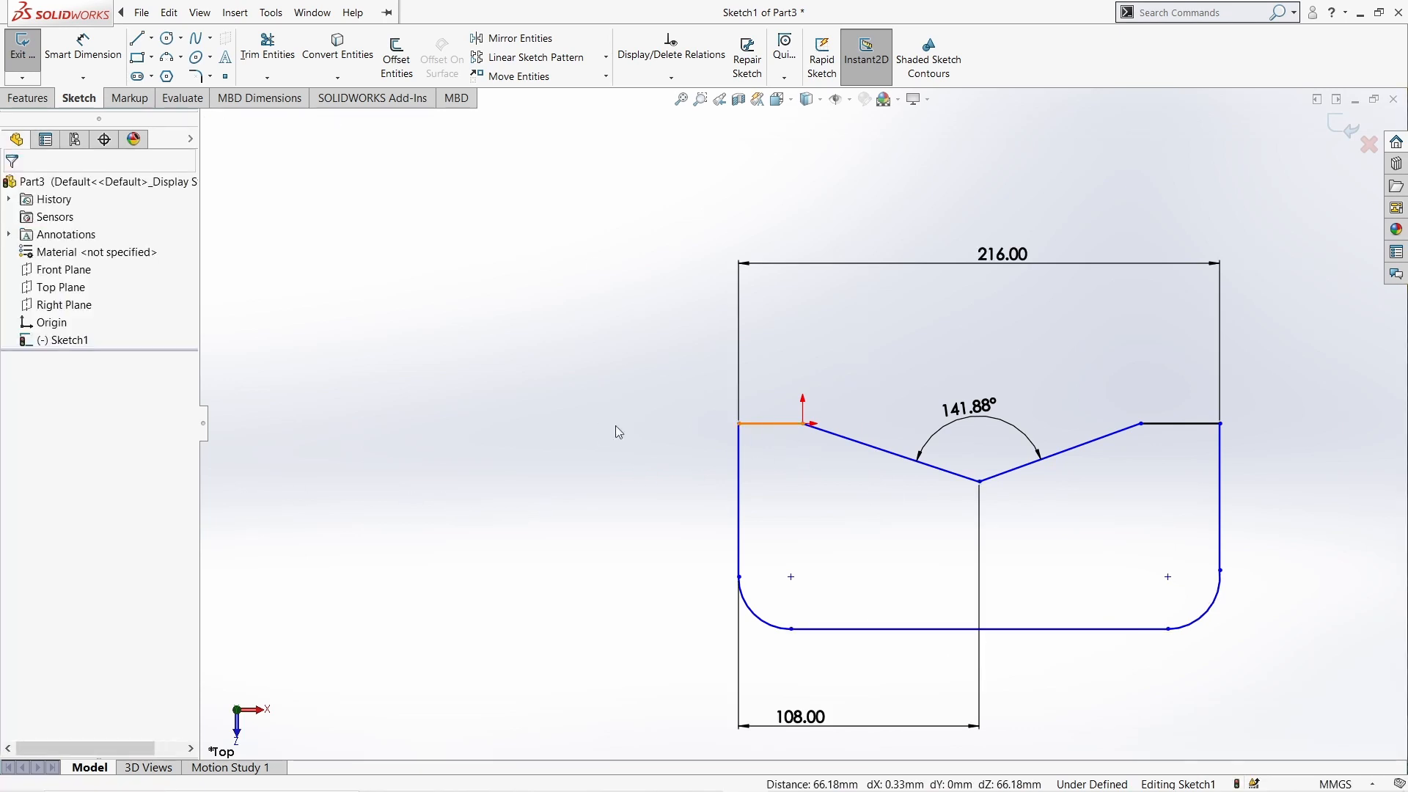
- Dimension the short top-left horizontal edge as 40 mm long
{"action": "right_click_drag", "start_coordinate": [511, 487], "coordinate": [511, 418]}
{"action": "left_click", "coordinate": [766, 423]}
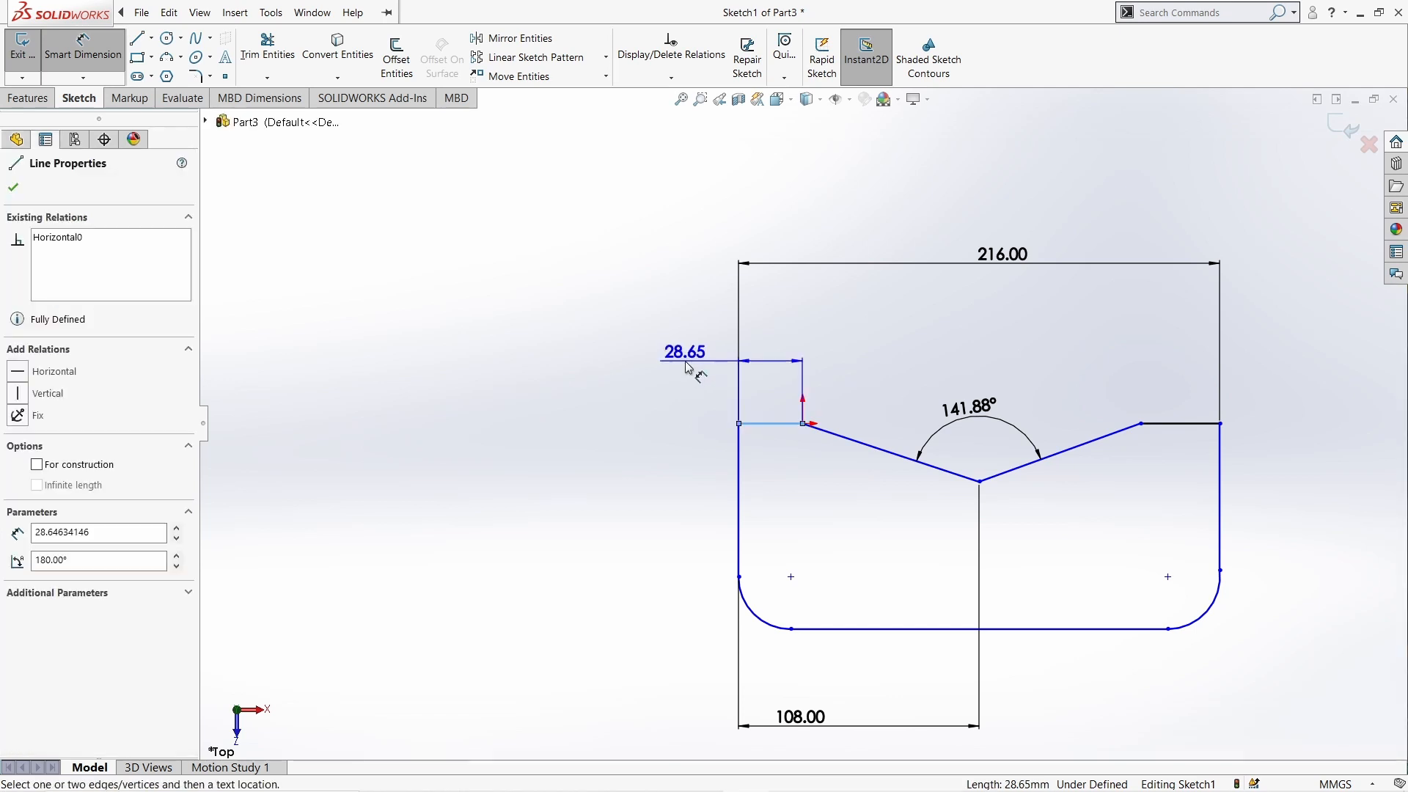
{"action": "left_click", "coordinate": [681, 371]}
{"action": "type", "text": "40"}
{"action": "key", "text": "Return"}
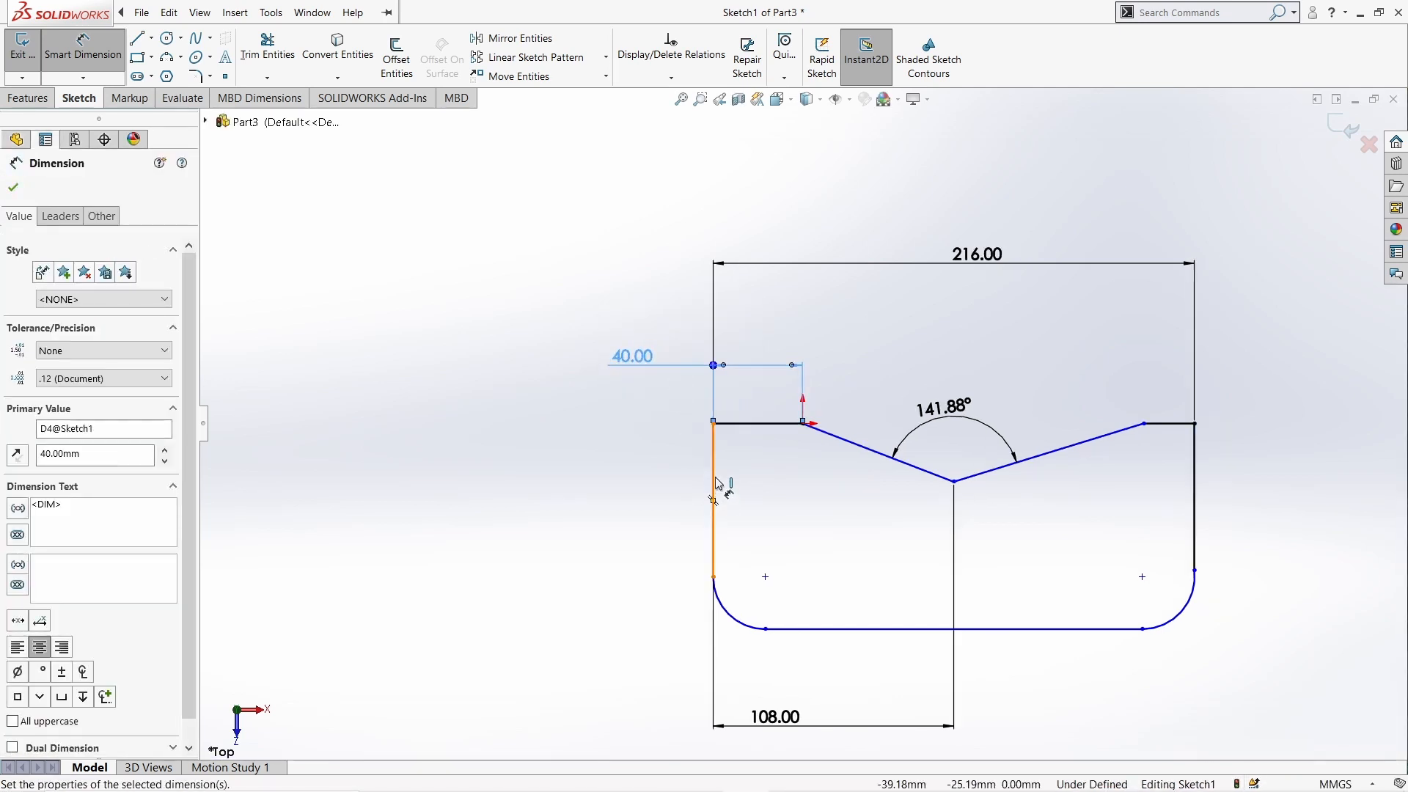
- Dimension the profile height between the top-left edge and the bottom edge as 92 mm
{"action": "left_click", "coordinate": [781, 423]}
{"action": "left_click", "coordinate": [801, 629]}
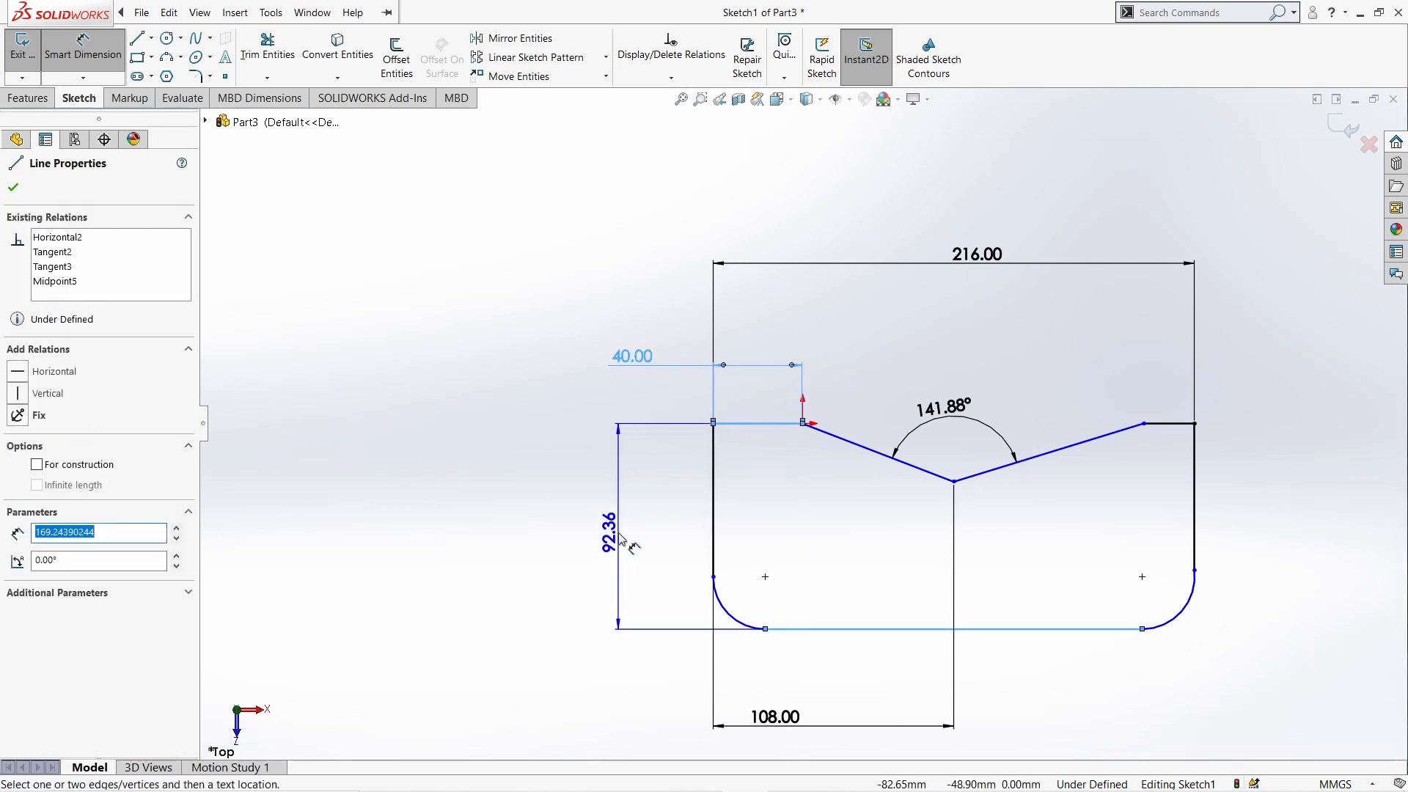
{"action": "left_click", "coordinate": [620, 538]}
{"action": "type", "text": "92"}
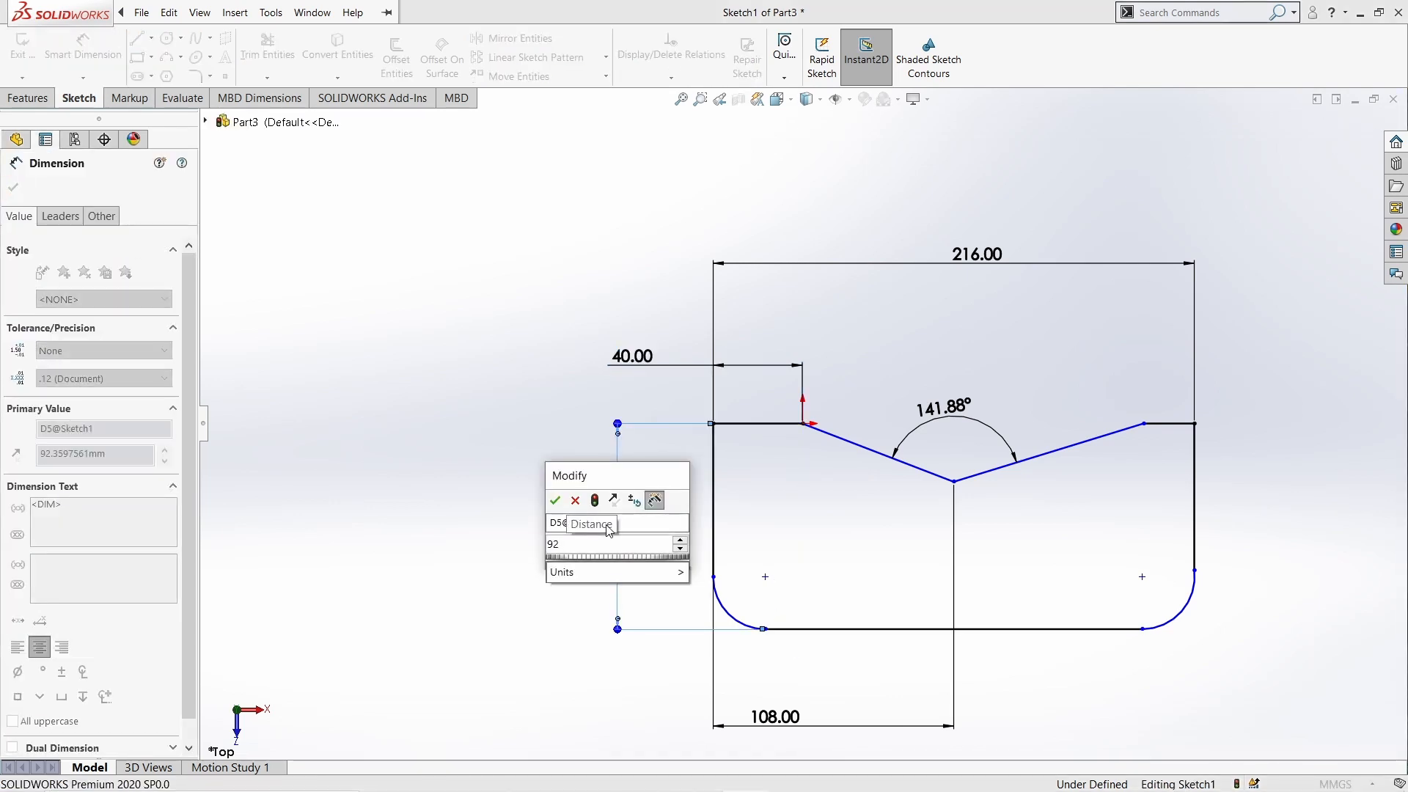
{"action": "key", "text": "Return"}
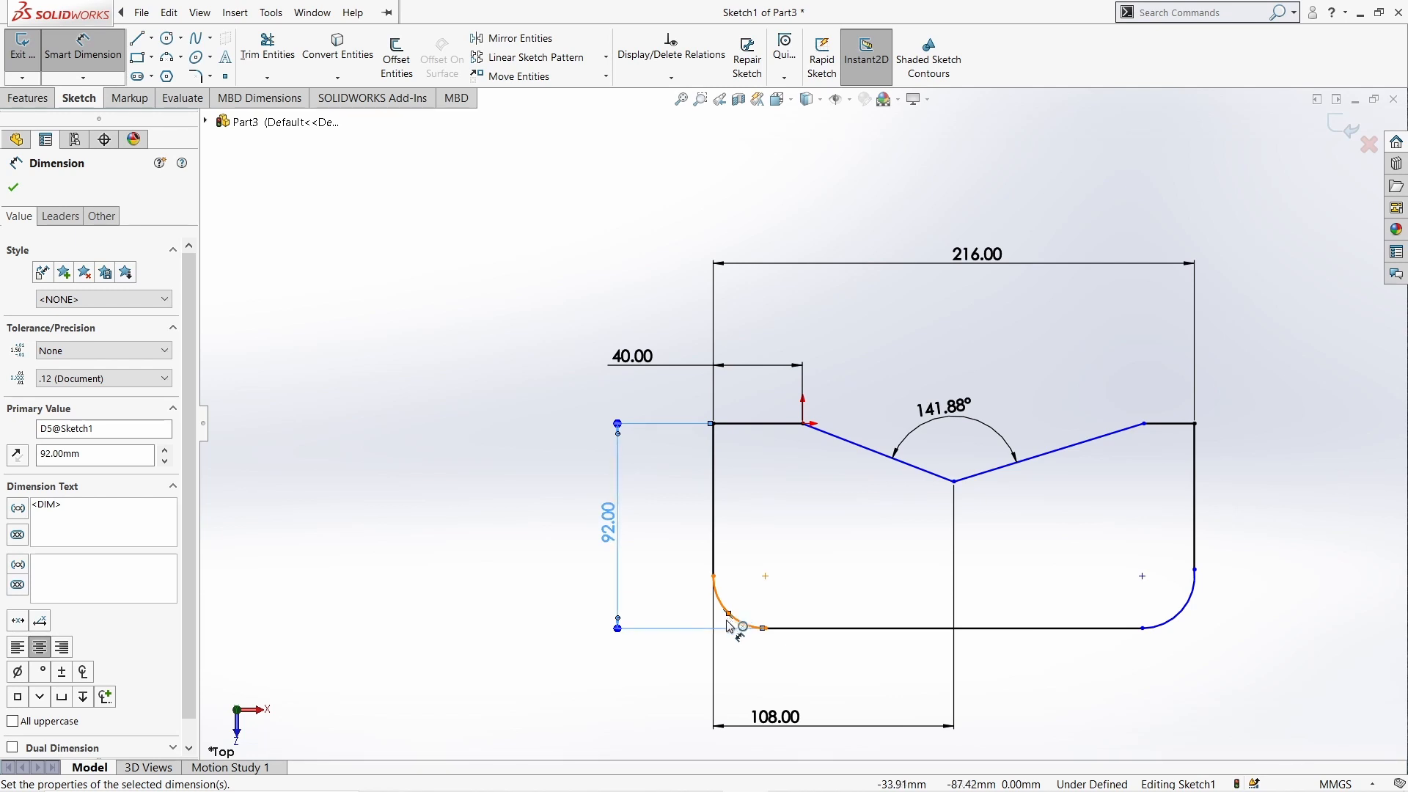
- Dimension the bottom-left corner arc with a radius of 32 mm
{"action": "left_click", "coordinate": [725, 625]}
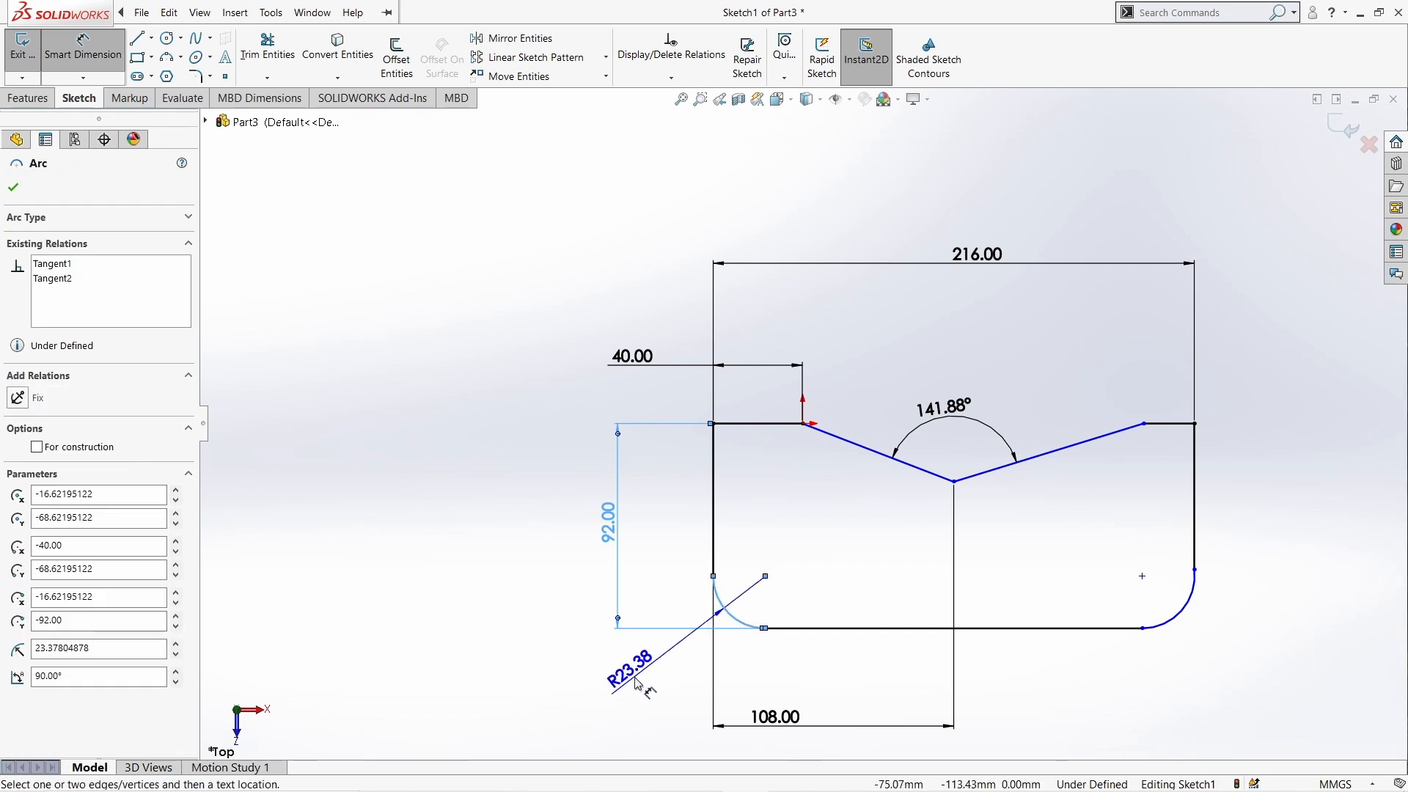
{"action": "left_click", "coordinate": [637, 683]}
{"action": "type", "text": "32"}
{"action": "key", "text": "Return"}
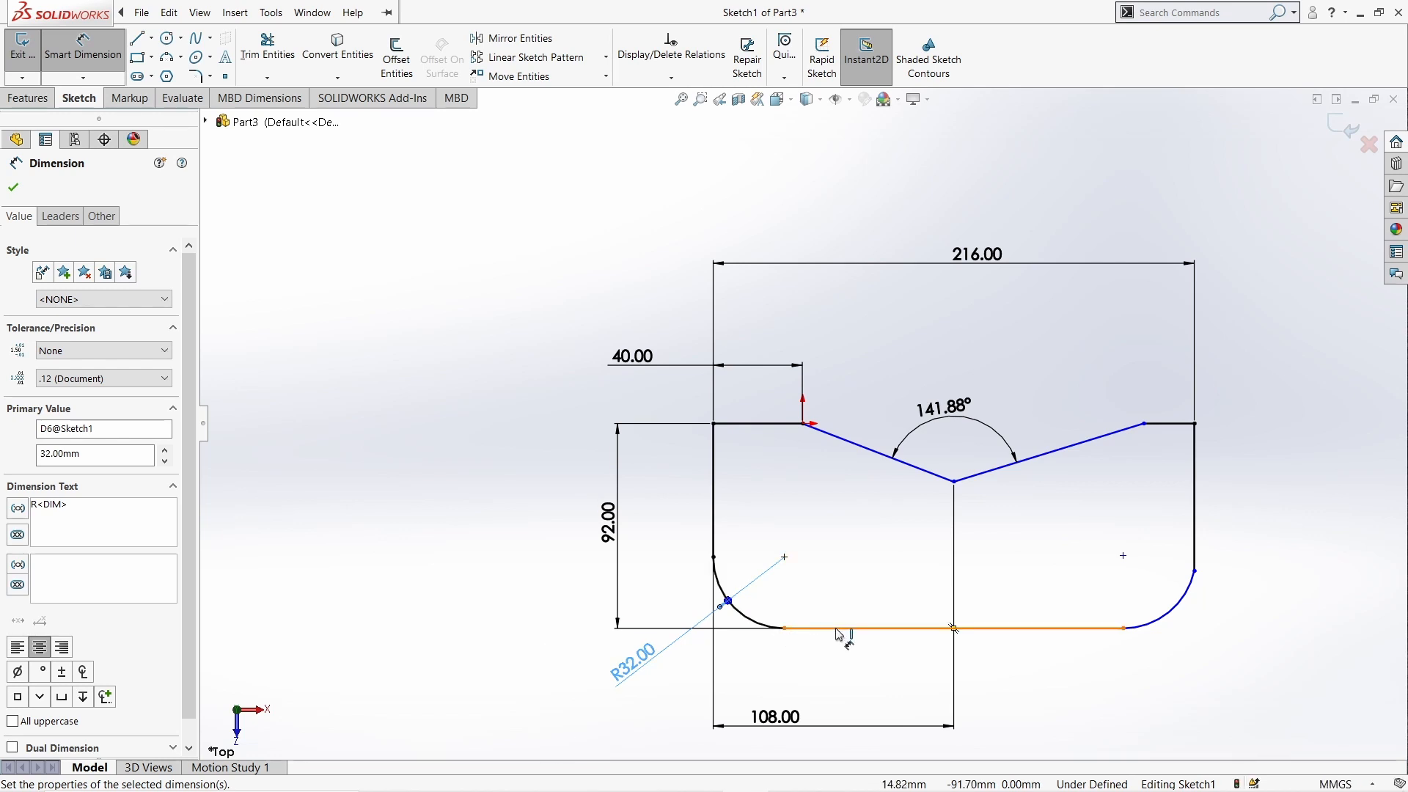
{"action": "left_click", "coordinate": [373, 506]}
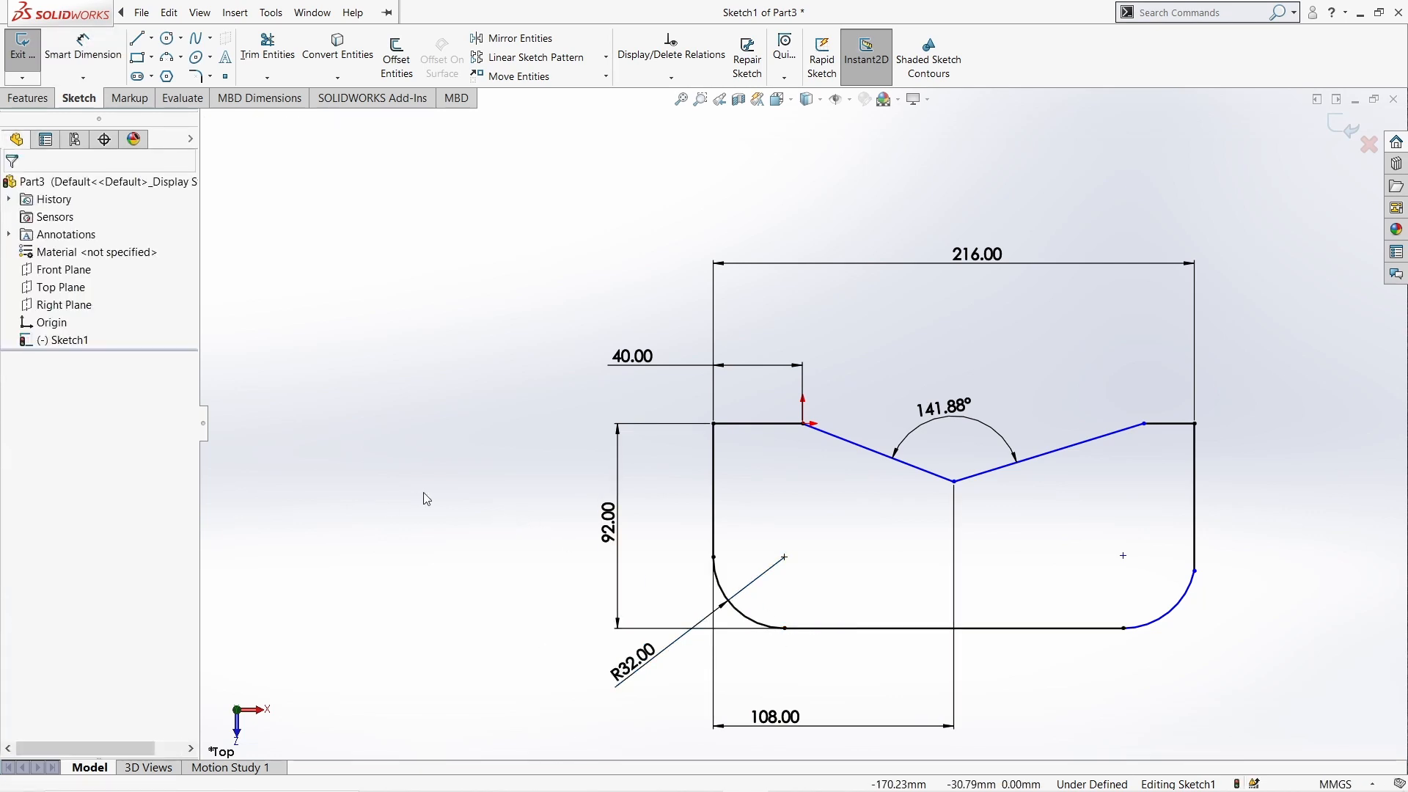
- Add a Horizontal relation between the center points of the two bottom corner arcs
{"action": "left_click", "coordinate": [784, 557]}
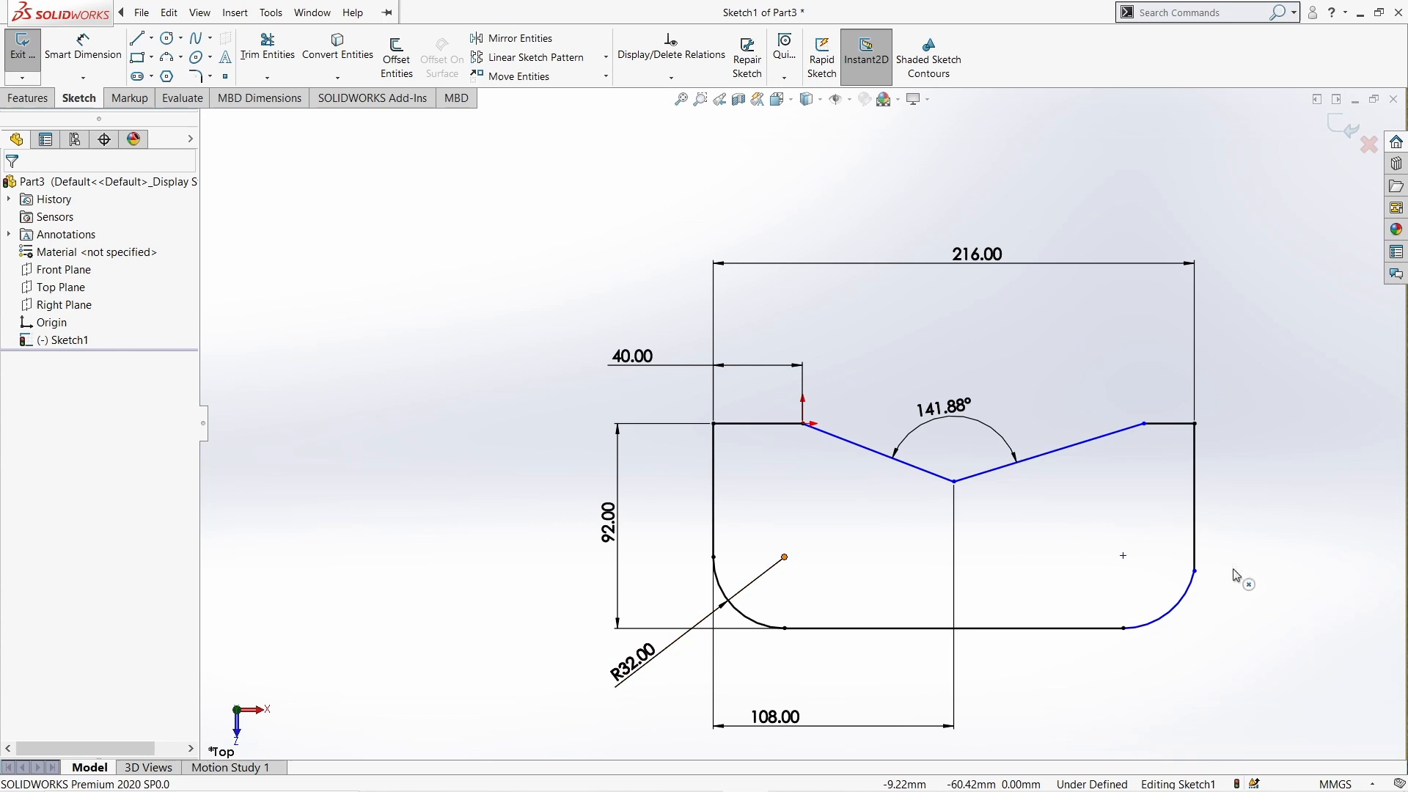
{"action": "left_click", "coordinate": [1124, 556], "text": "ctrl"}
{"action": "left_click", "coordinate": [45, 446]}
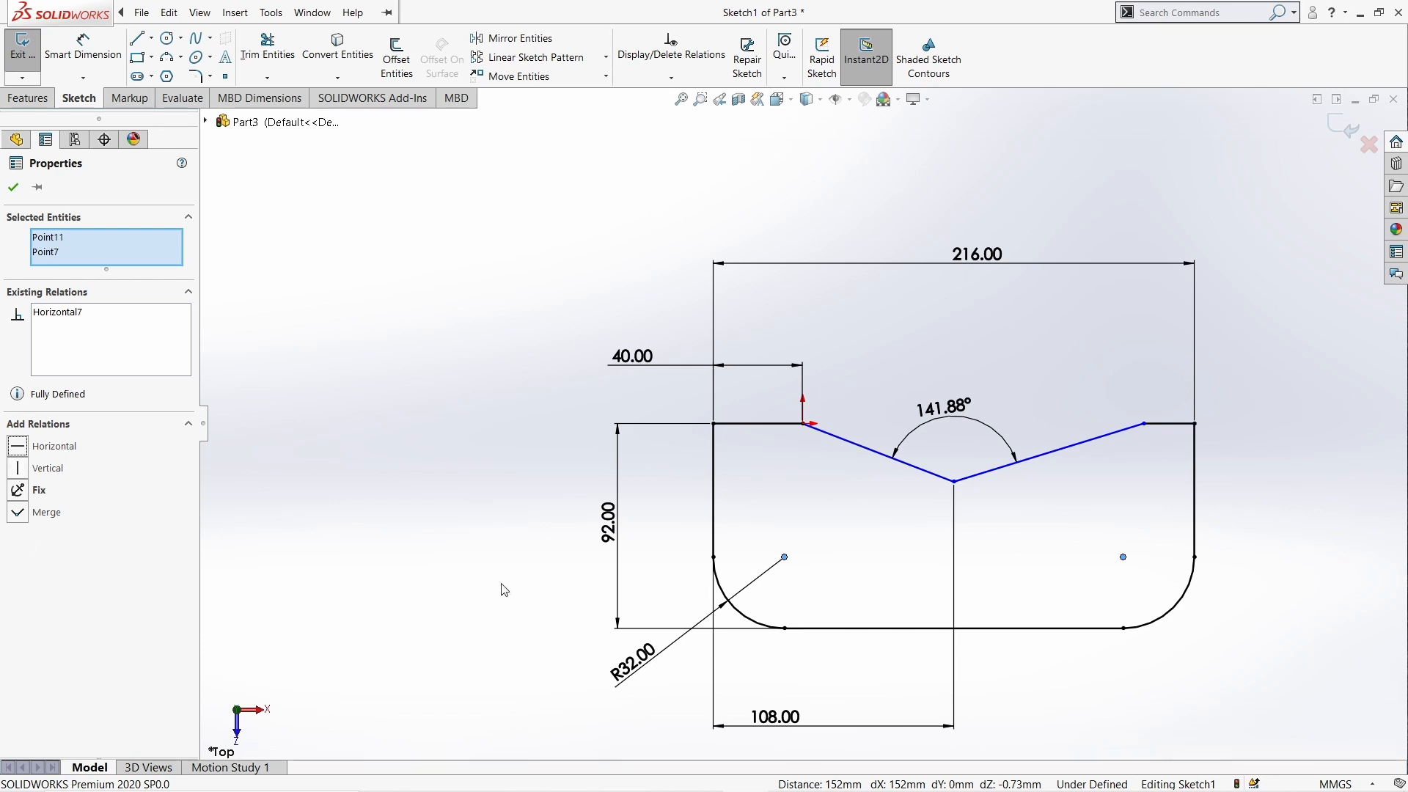
- Add an Equal relation between the two bottom corner arcs
{"action": "left_click", "coordinate": [734, 607]}
{"action": "left_click", "coordinate": [1173, 607], "text": "ctrl"}
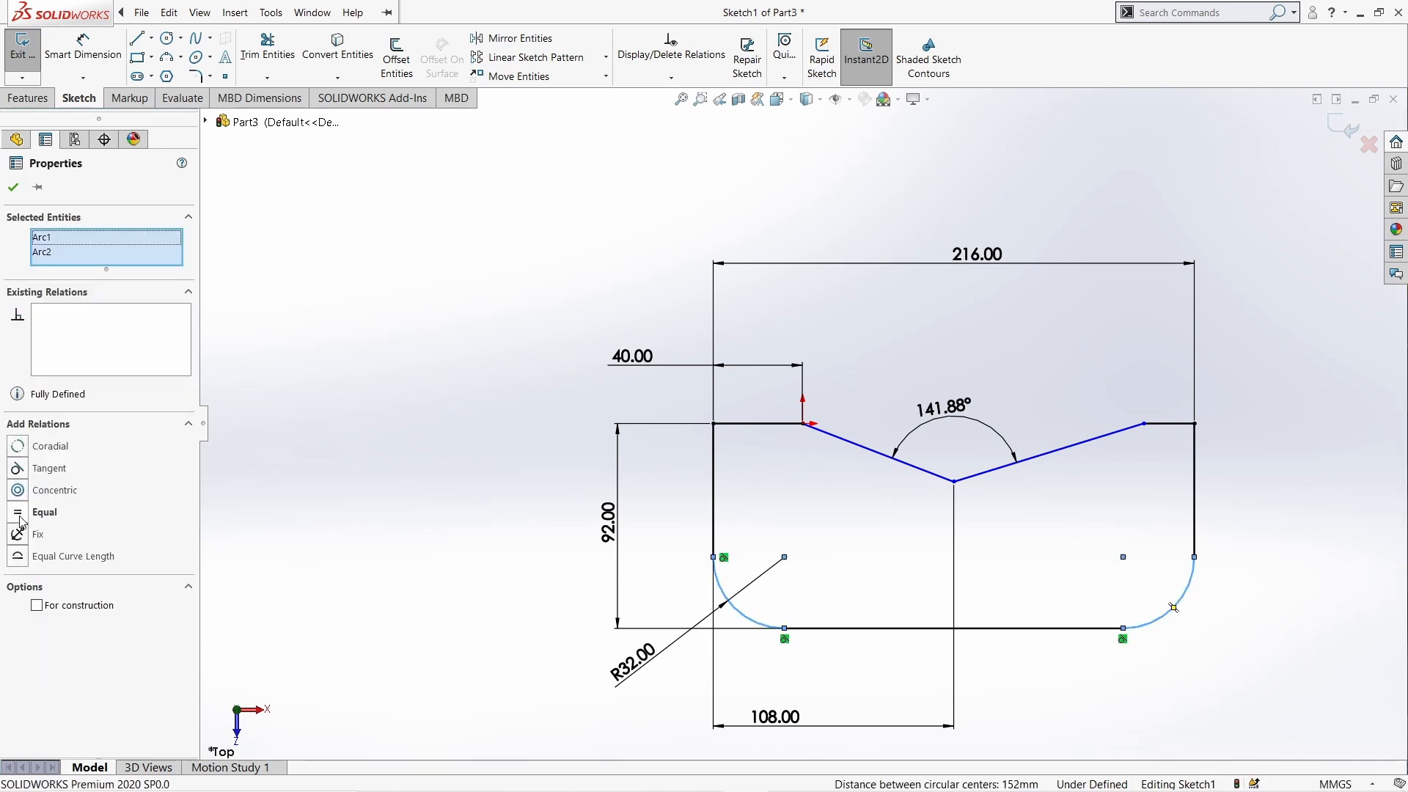
{"action": "left_click", "coordinate": [316, 417]}
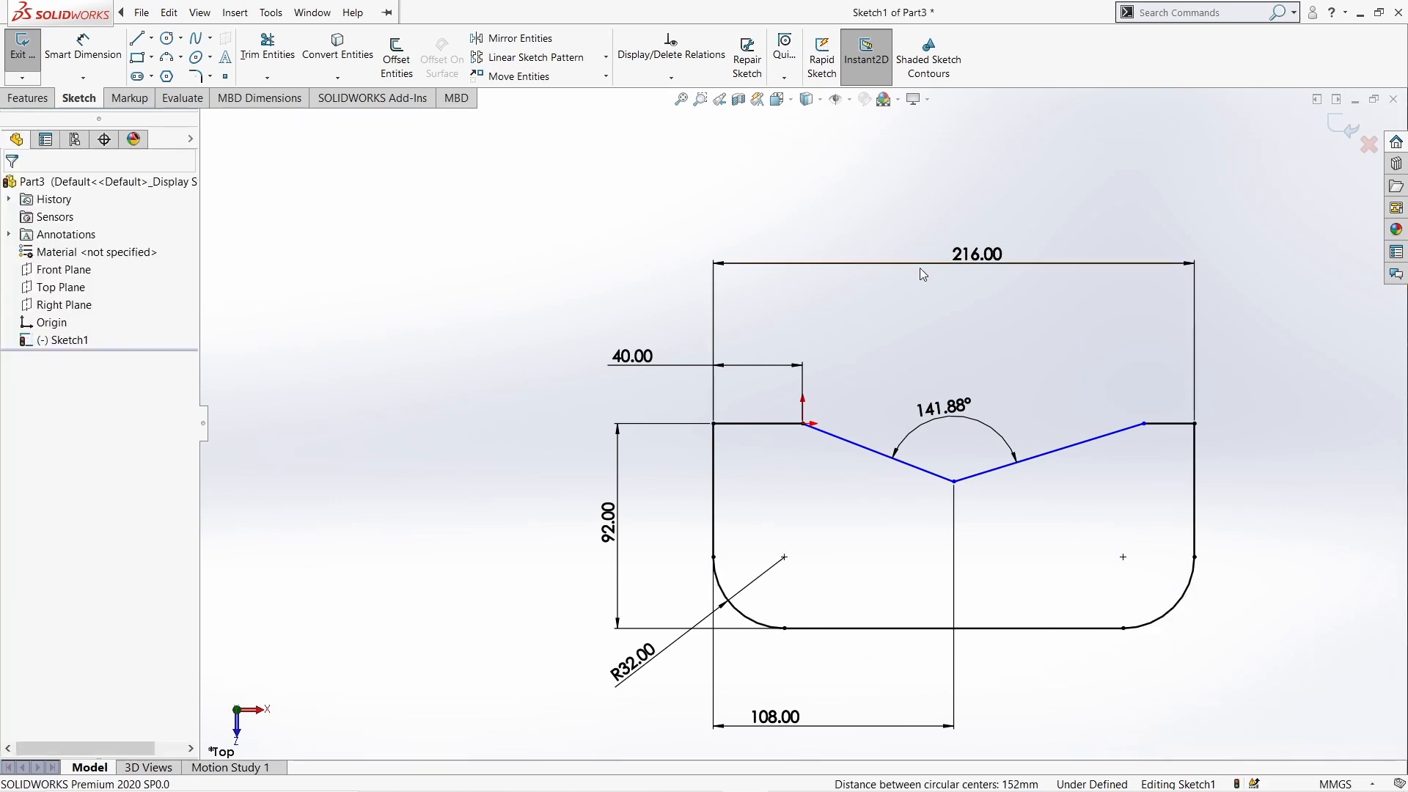
{"action": "left_click", "coordinate": [755, 423]}
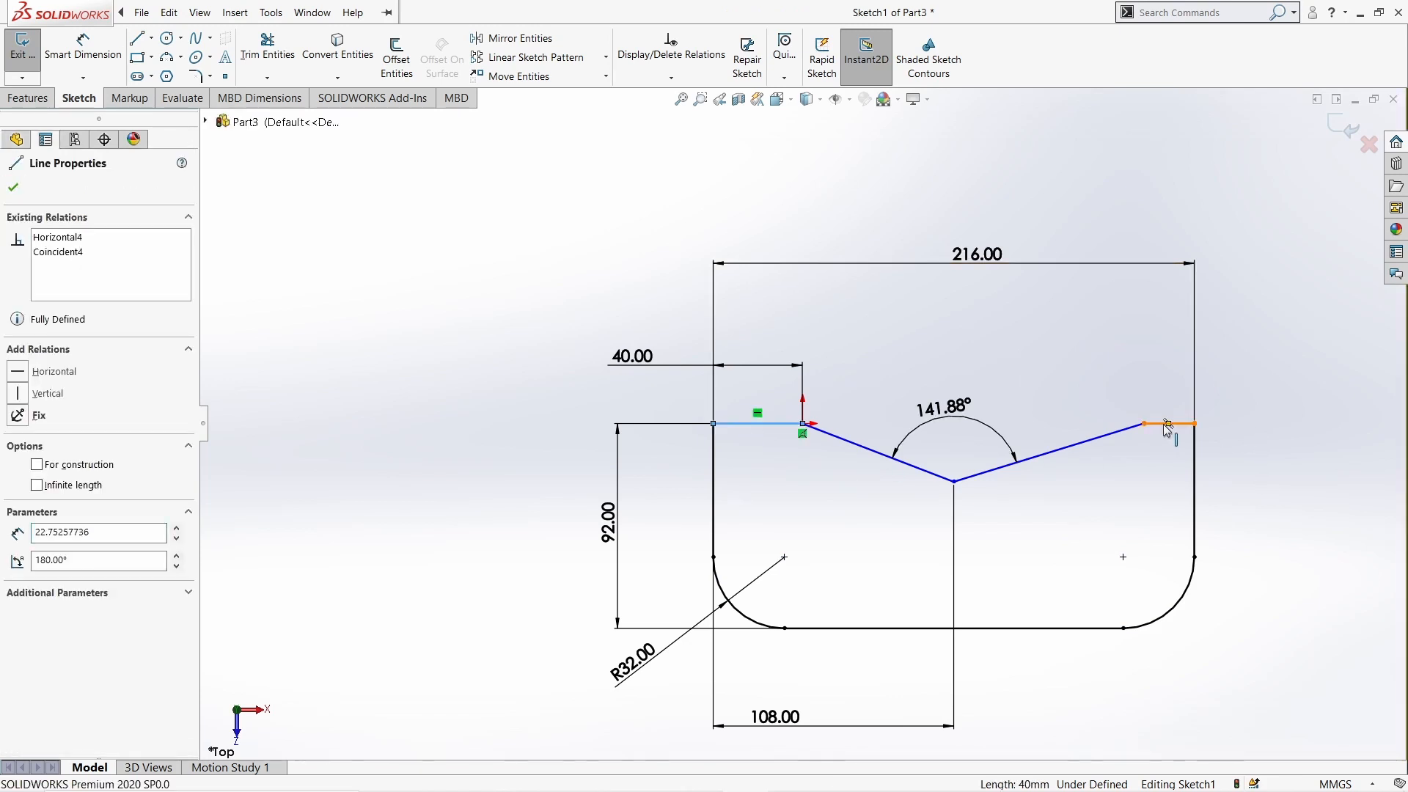
{"action": "left_click", "coordinate": [1168, 424], "text": "ctrl"}
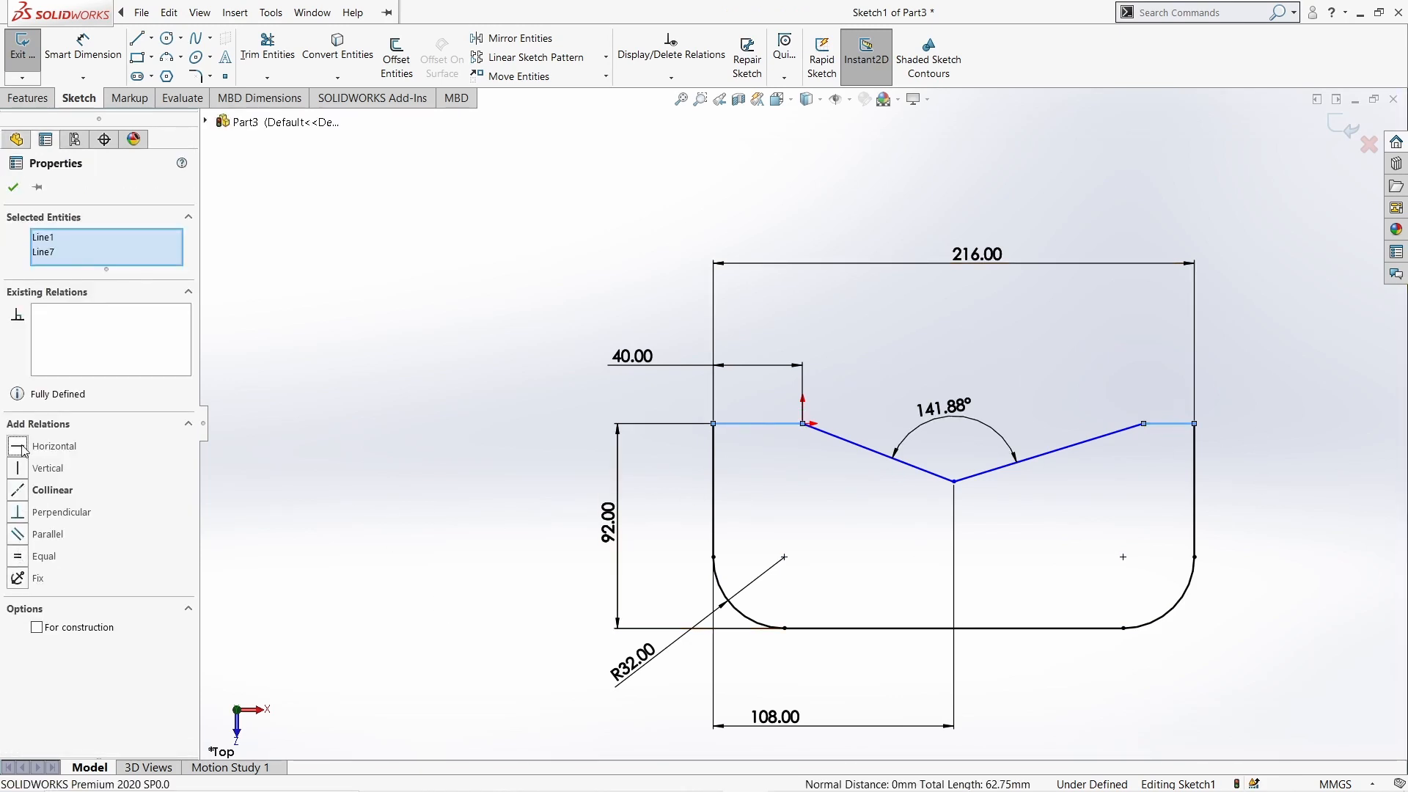
{"action": "key", "text": "Escape"}
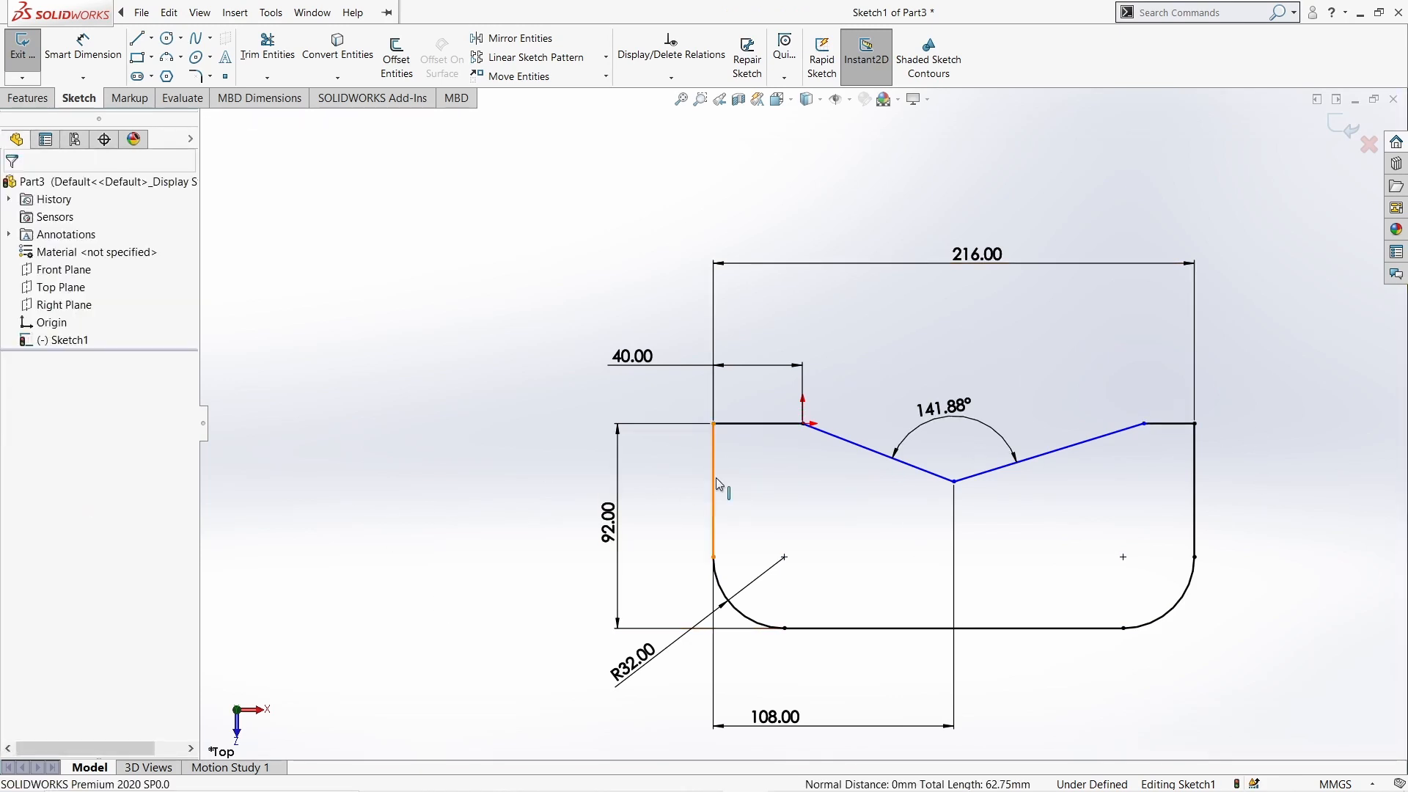
- Add an Equal relation between the two short top edges on either side of the V notch
{"action": "left_click", "coordinate": [760, 430]}
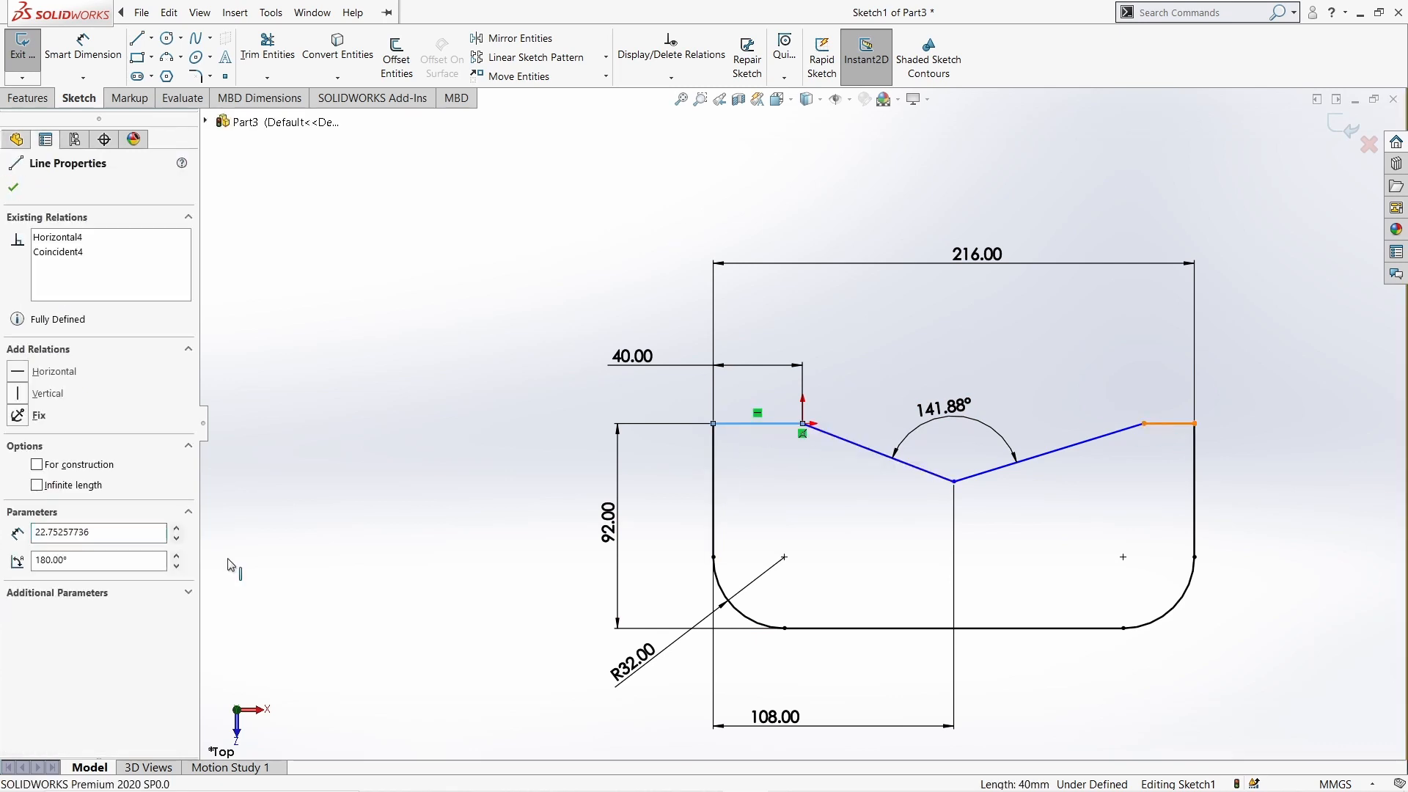
{"action": "left_click", "coordinate": [1169, 423], "text": "ctrl"}
{"action": "left_click", "coordinate": [18, 557]}
{"action": "left_click", "coordinate": [1125, 526]}
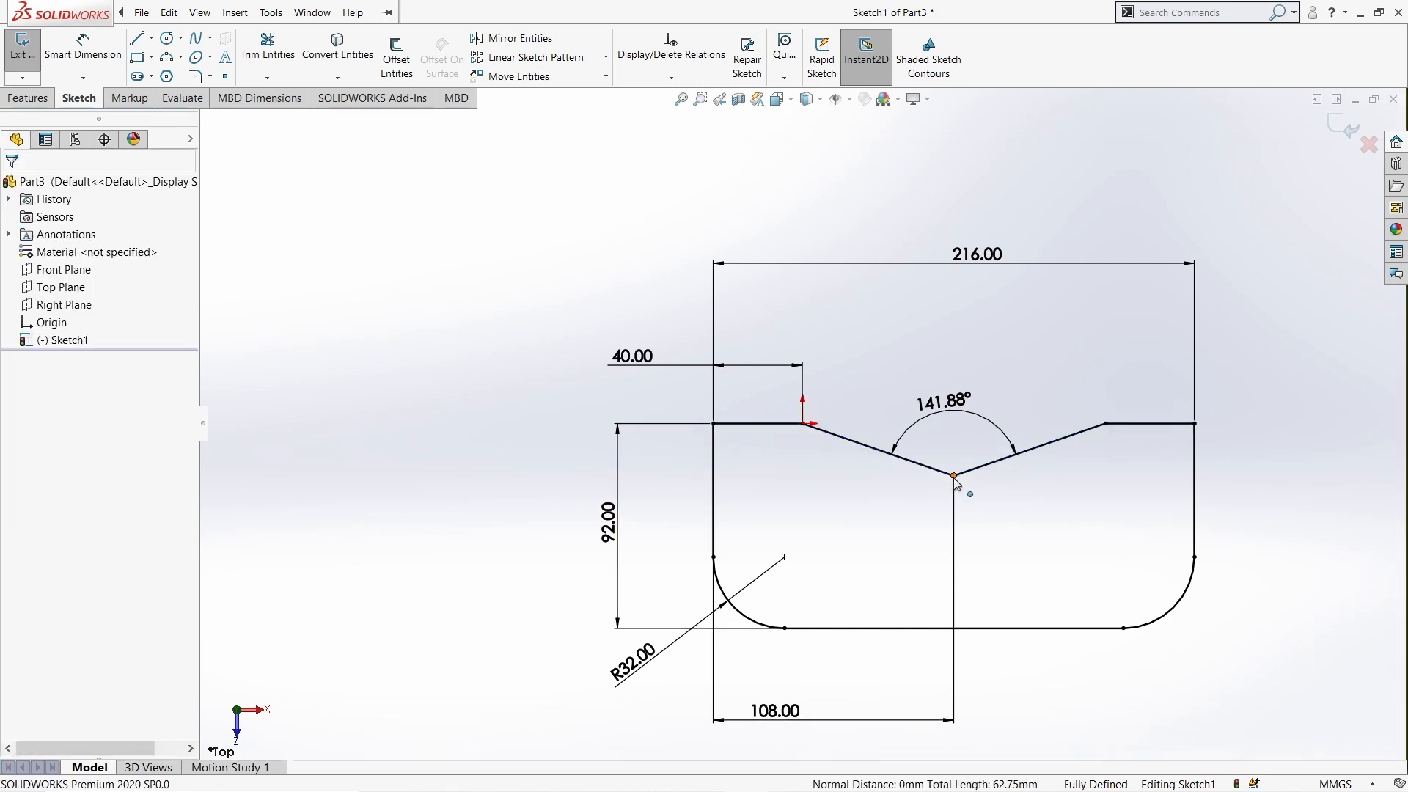
- Try to move the V-notch vertex upward toward the top edge
{"action": "left_click_drag", "start_coordinate": [954, 476], "coordinate": [951, 419]}
{"action": "left_click", "coordinate": [950, 411]}
{"action": "left_click", "coordinate": [942, 438]}
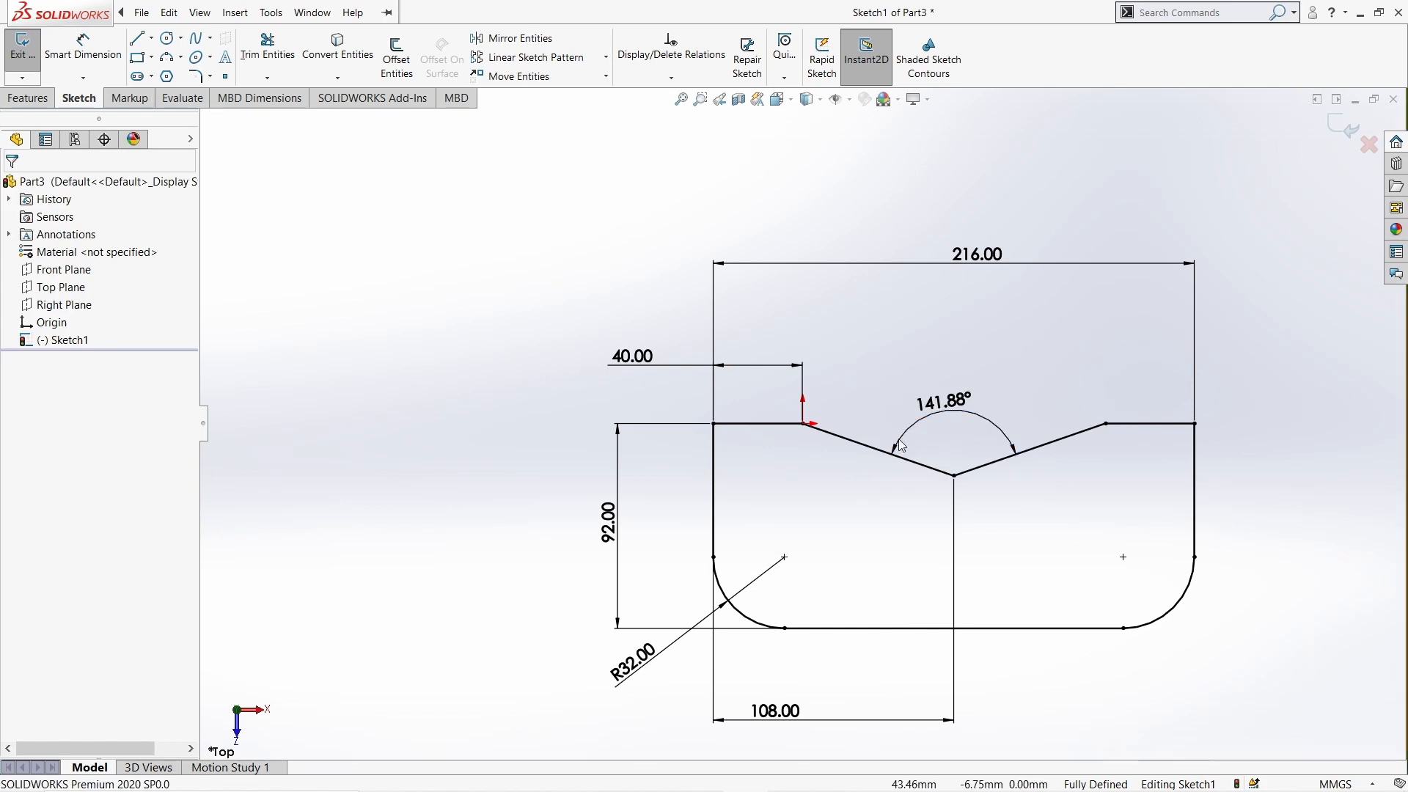
- Delete the V notch's angle dimension and lower the notch vertex to about 60 mm below the origin
{"action": "left_click", "coordinate": [900, 450]}
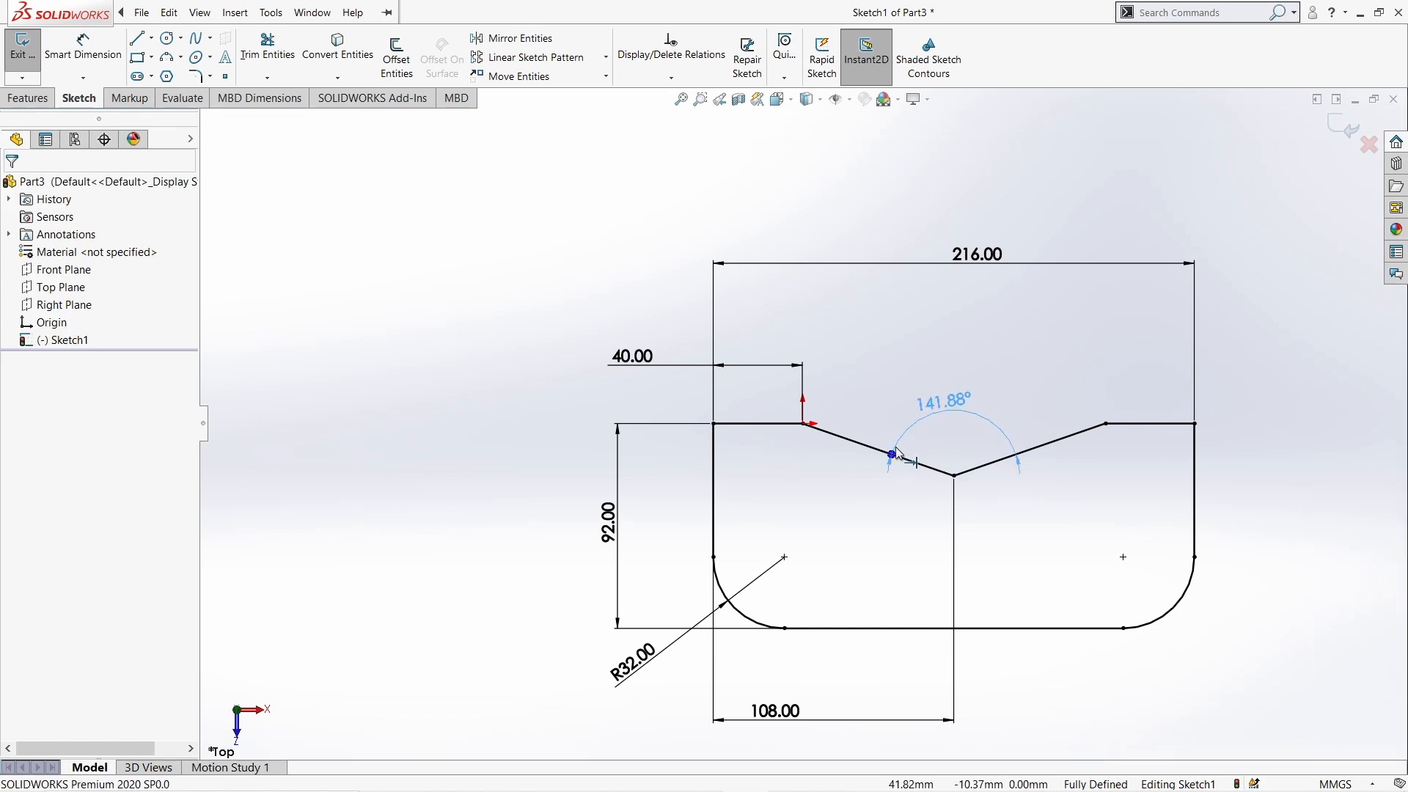
{"action": "key", "text": "Delete"}
{"action": "left_click_drag", "start_coordinate": [954, 475], "coordinate": [954, 559]}
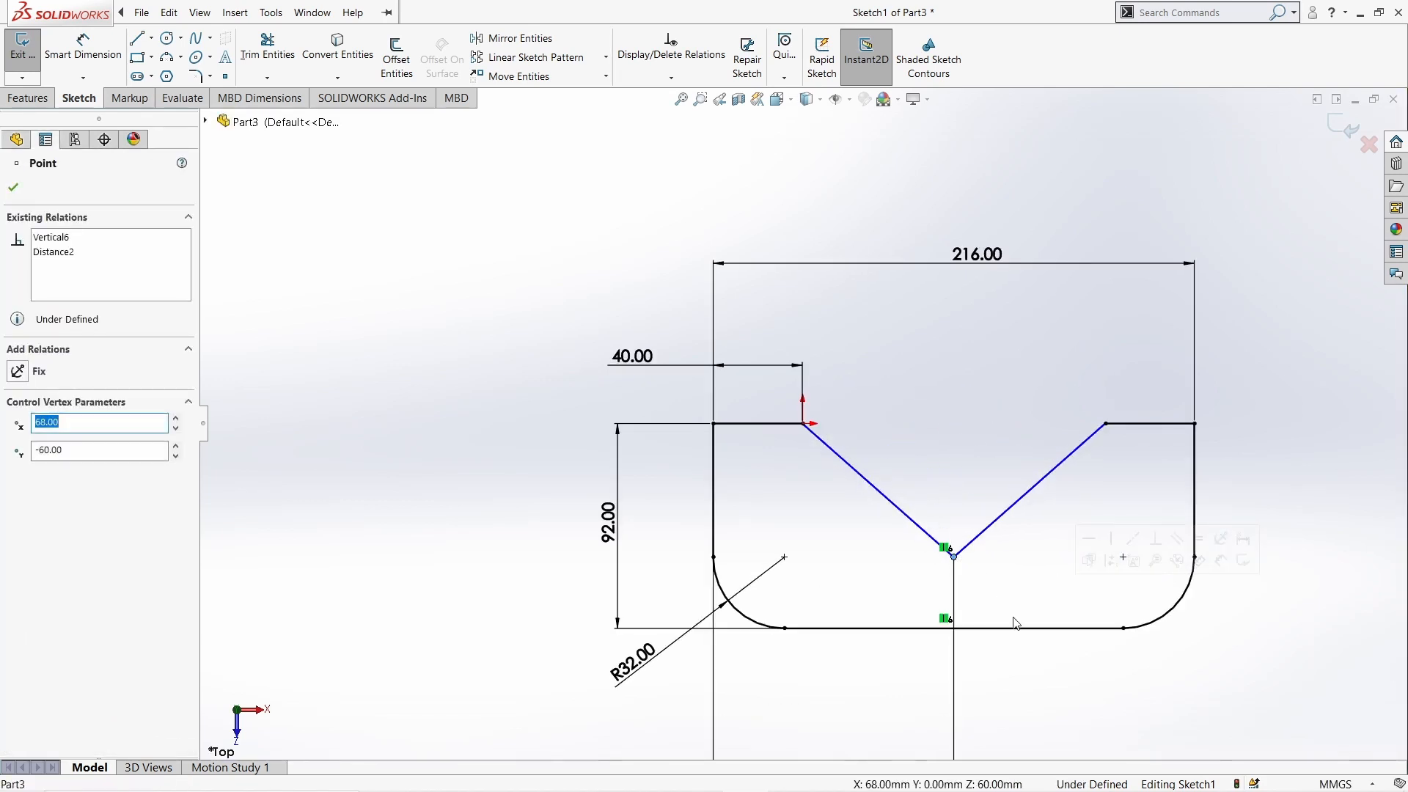
- Dimension the angle between the two V-notch edges as 90 degrees
{"action": "left_click", "coordinate": [1014, 617]}
{"action": "right_click_drag", "start_coordinate": [1051, 629], "coordinate": [1009, 537]}
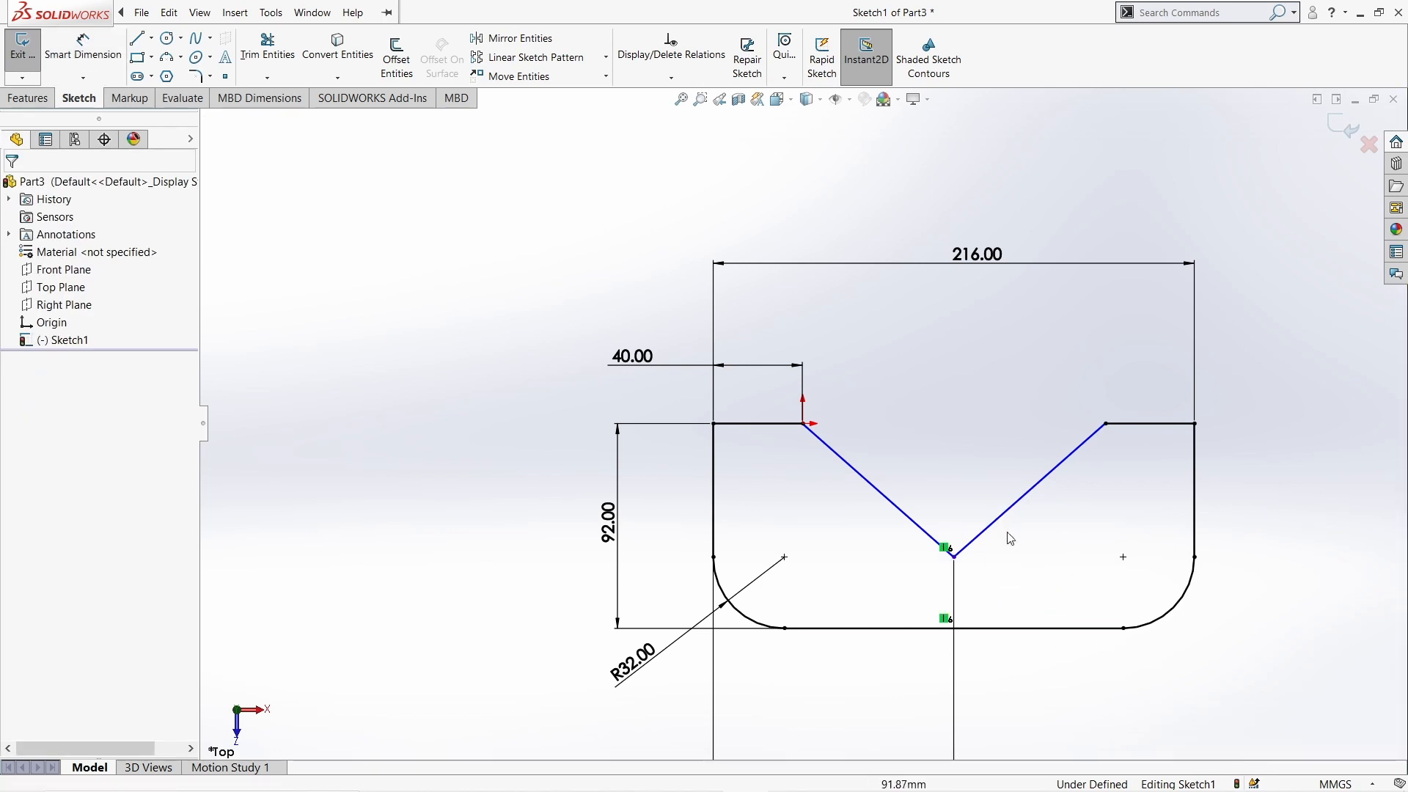
{"action": "left_click", "coordinate": [907, 516]}
{"action": "left_click", "coordinate": [998, 517]}
{"action": "left_click", "coordinate": [946, 475]}
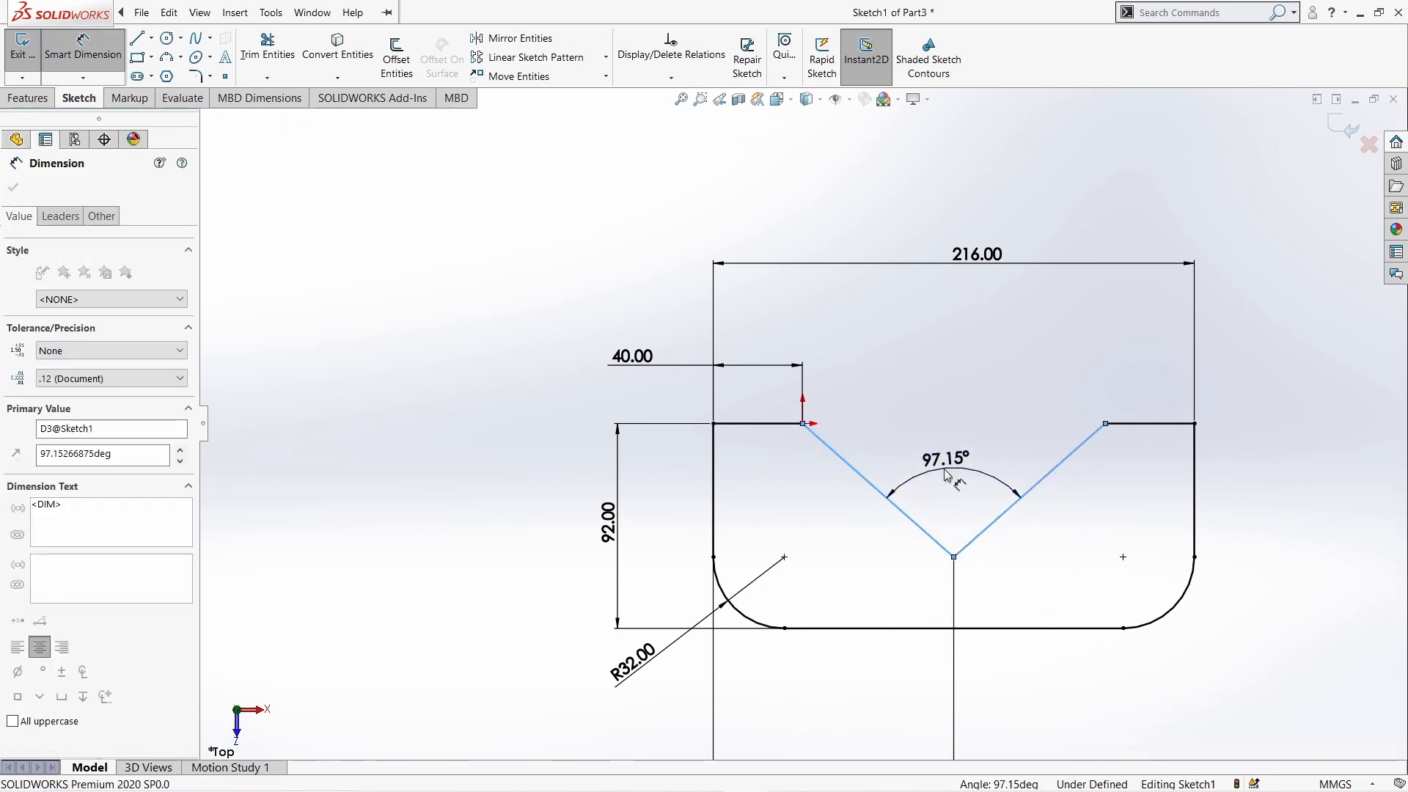
{"action": "type", "text": "90"}
{"action": "key", "text": "Return"}
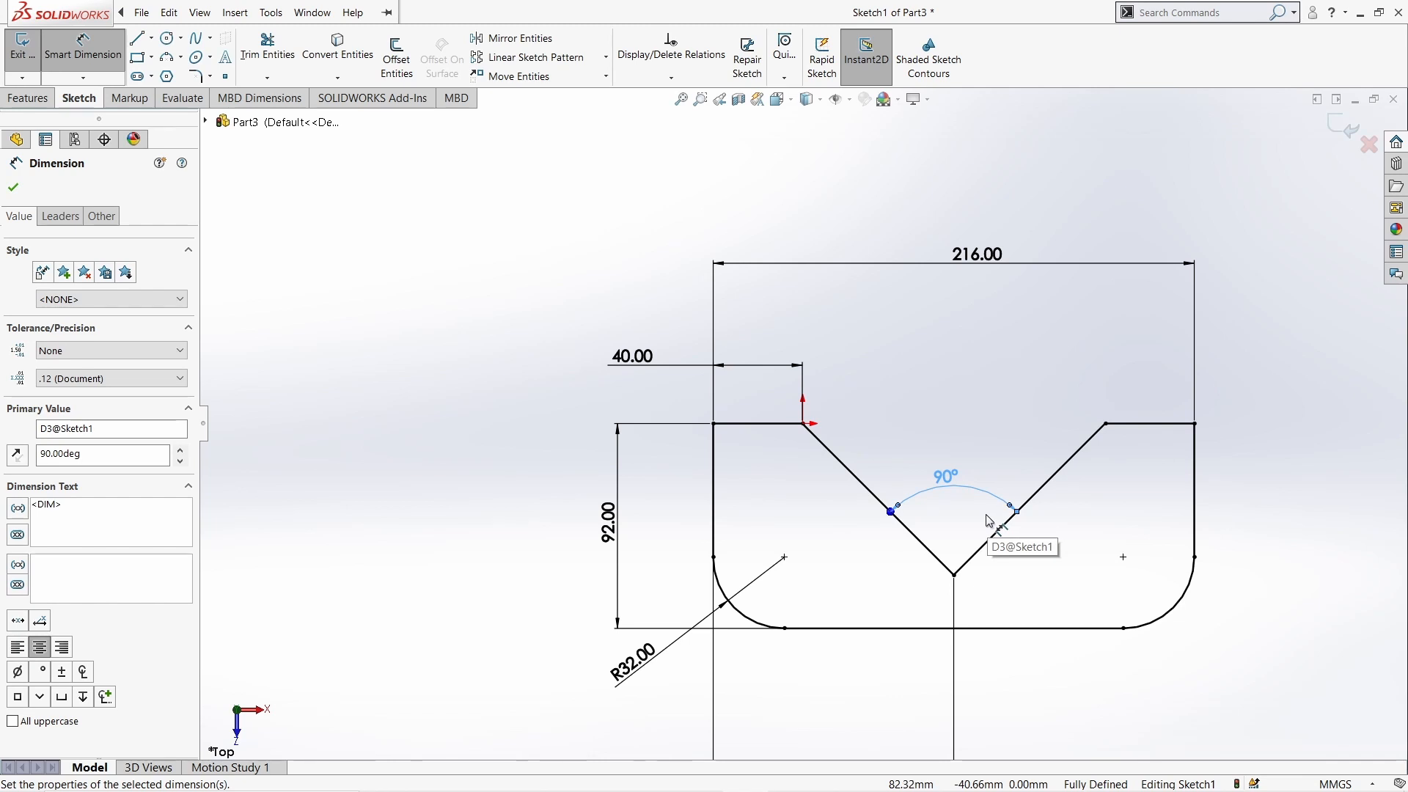
{"action": "key", "text": "Escape"}
- Sketch two circles, one centred on each bottom corner arc's centre, with radii of about 13 mm and 15 mm
{"action": "left_click", "coordinate": [166, 38]}
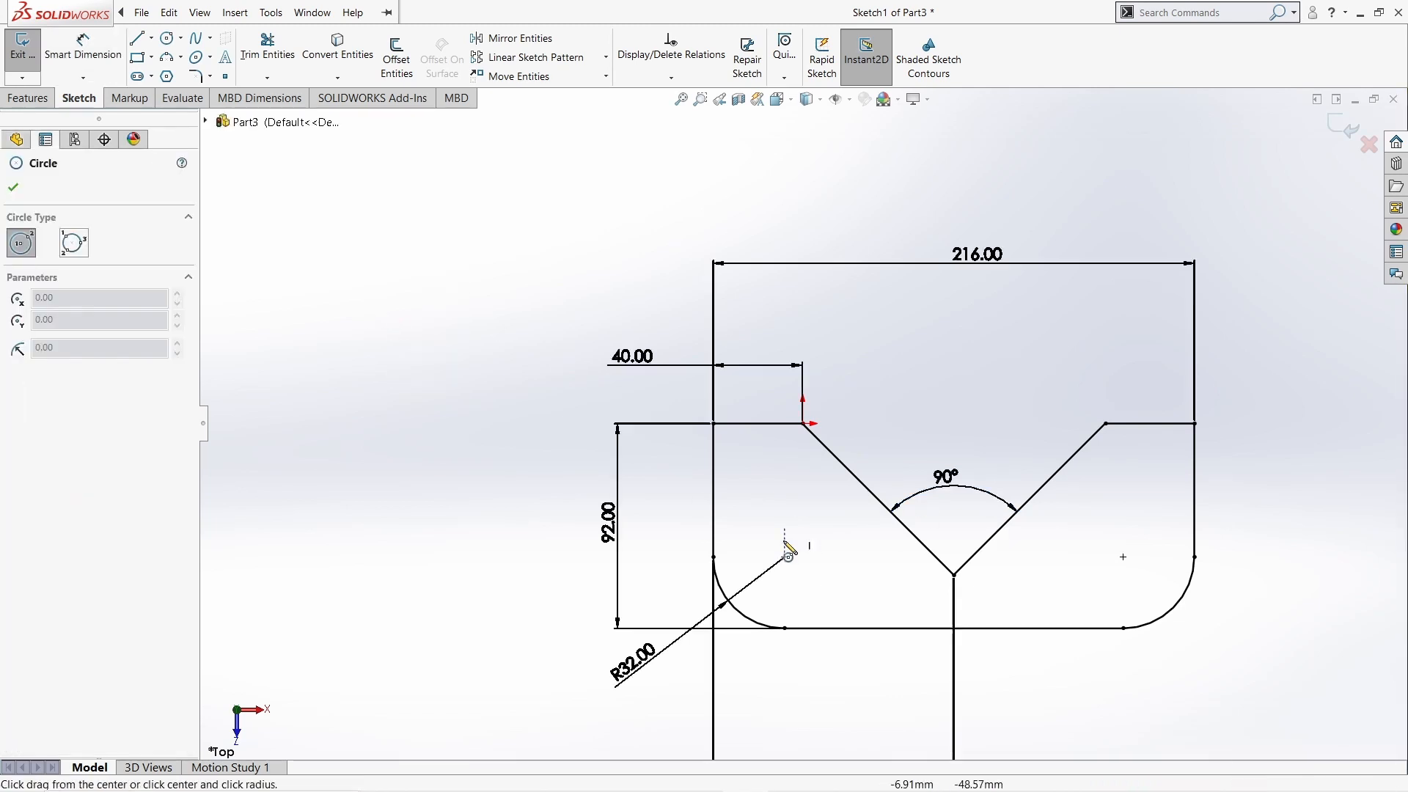
{"action": "left_click", "coordinate": [784, 557]}
{"action": "left_click", "coordinate": [809, 572]}
{"action": "left_click", "coordinate": [1123, 557]}
{"action": "left_click", "coordinate": [1093, 571]}
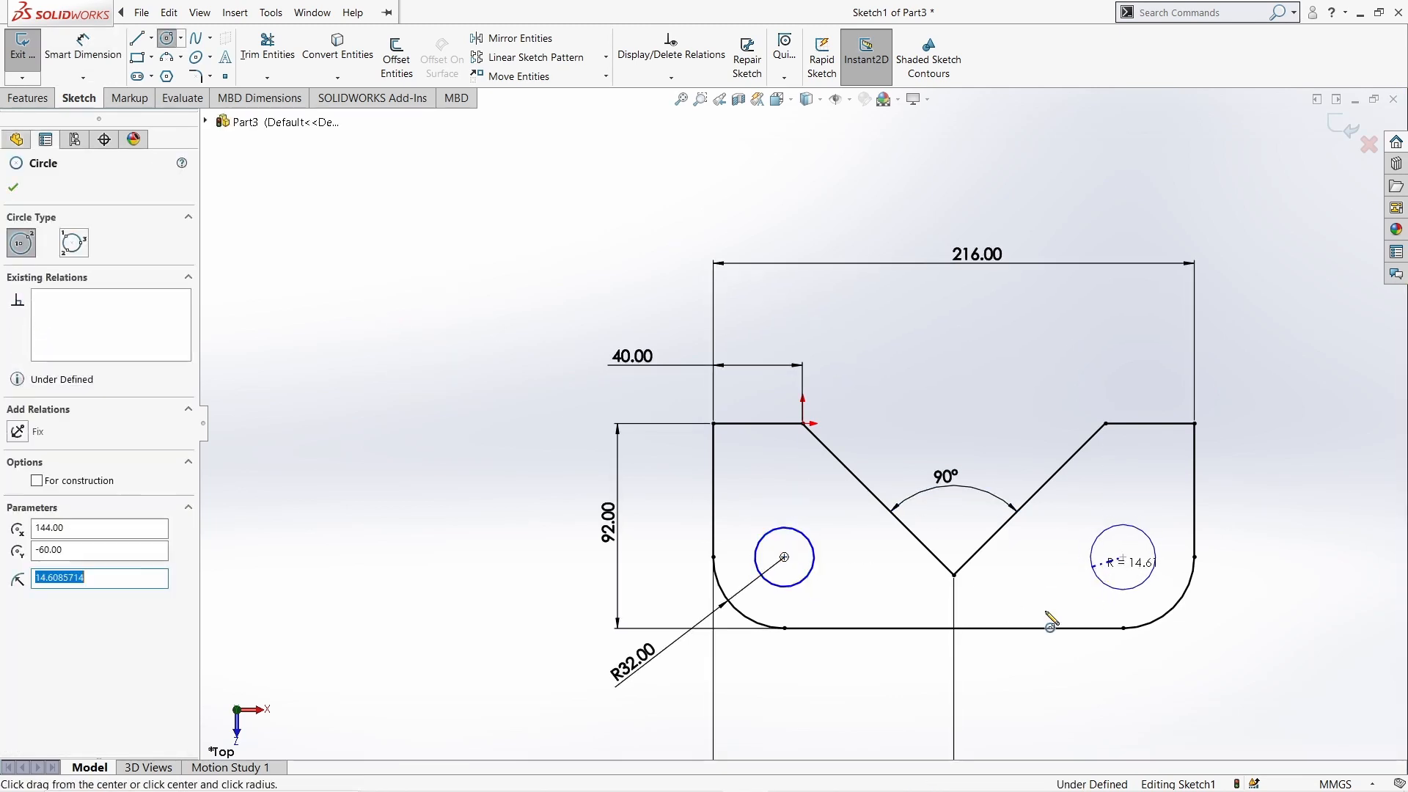
- Set the left circle's diameter to 26 mm
{"action": "right_click_drag", "start_coordinate": [502, 524], "coordinate": [537, 442]}
{"action": "left_click", "coordinate": [777, 586]}
{"action": "left_click", "coordinate": [790, 715]}
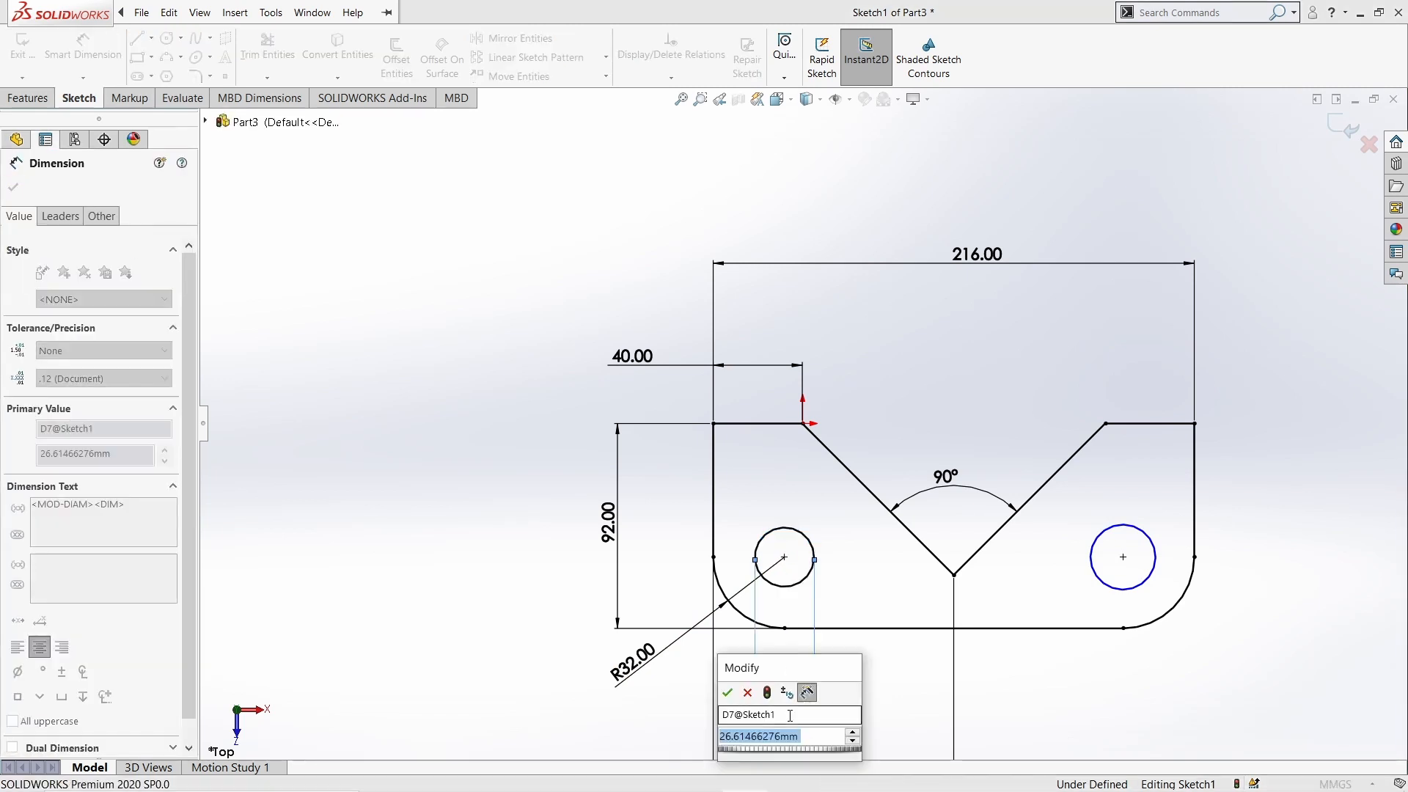
{"action": "type", "text": "26"}
{"action": "key", "text": "Return"}
{"action": "key", "text": "Escape"}
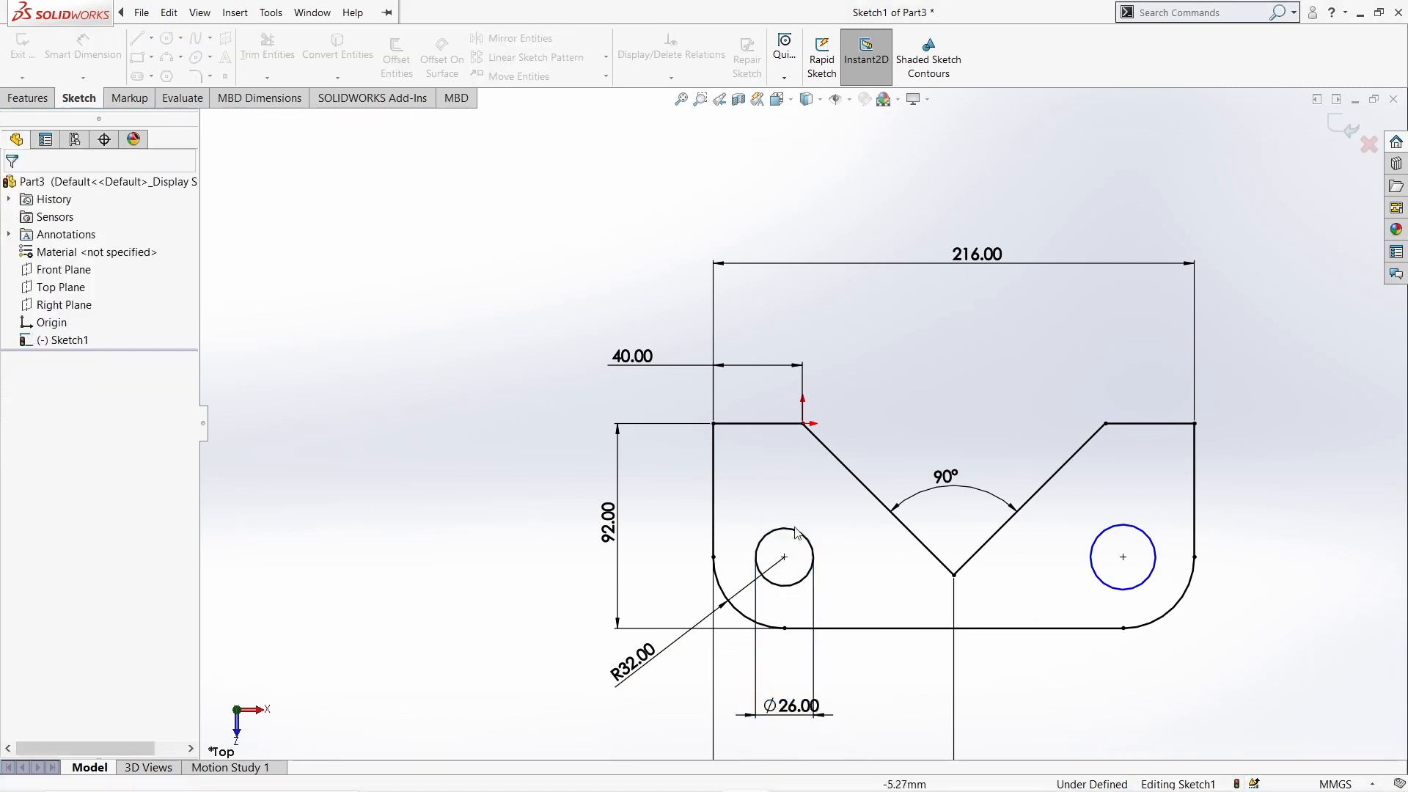
- Add an Equal relation between the two circles
{"action": "left_click", "coordinate": [800, 542]}
{"action": "left_click", "coordinate": [1091, 564], "text": "ctrl"}
{"action": "left_click", "coordinate": [17, 512]}
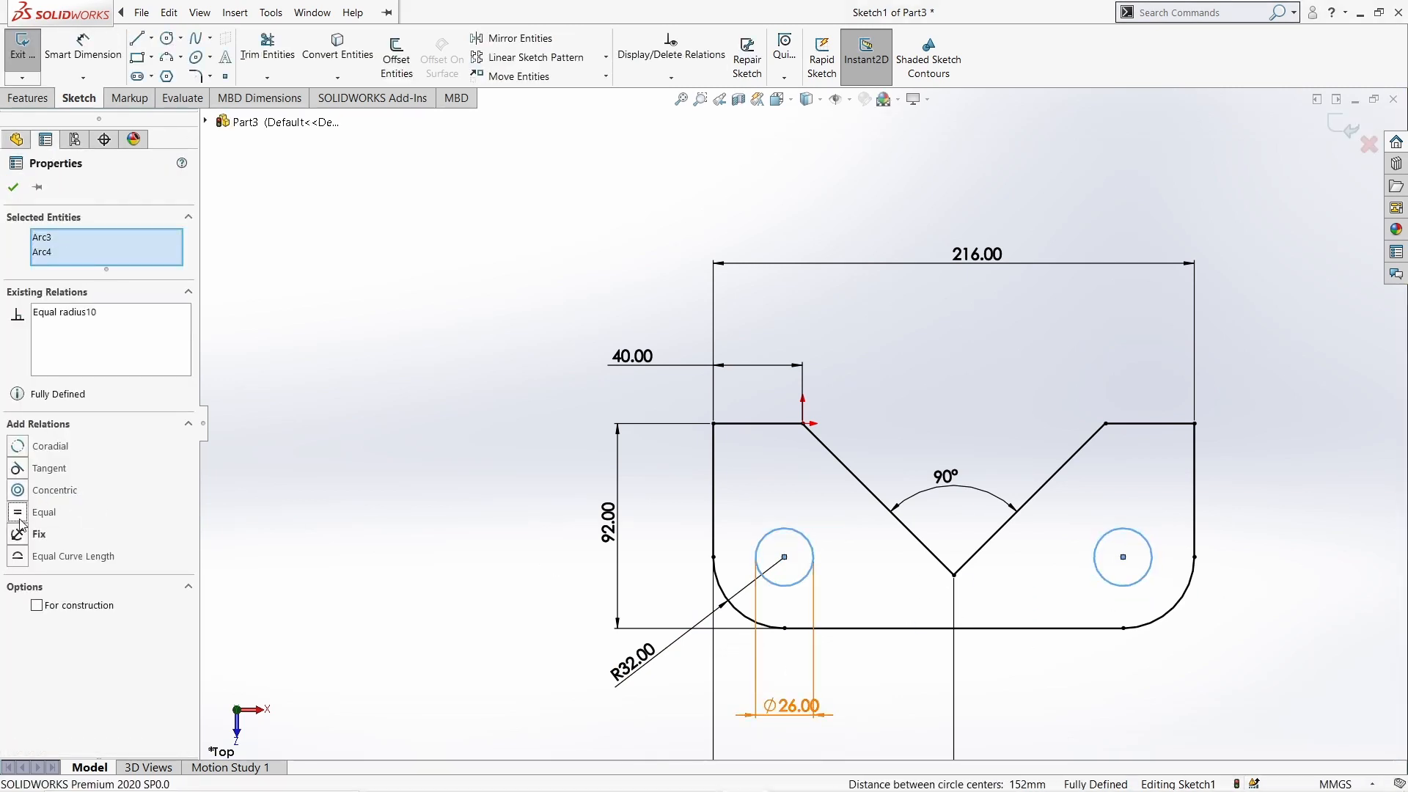
{"action": "left_click", "coordinate": [340, 599]}
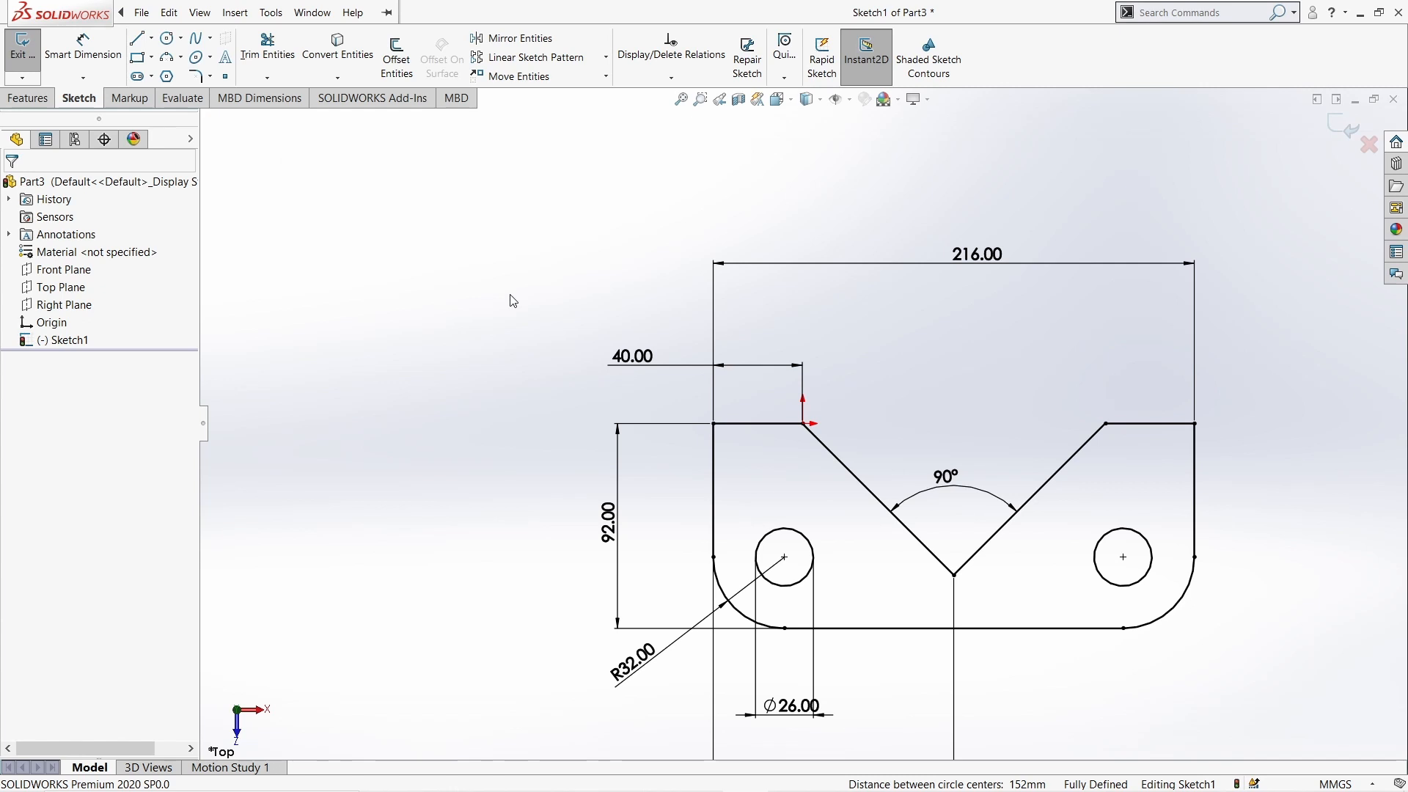
- Sketch three lines forming a rectangle about 58 mm long and 17 mm deep below the notch's left edge
{"action": "key", "text": "l"}
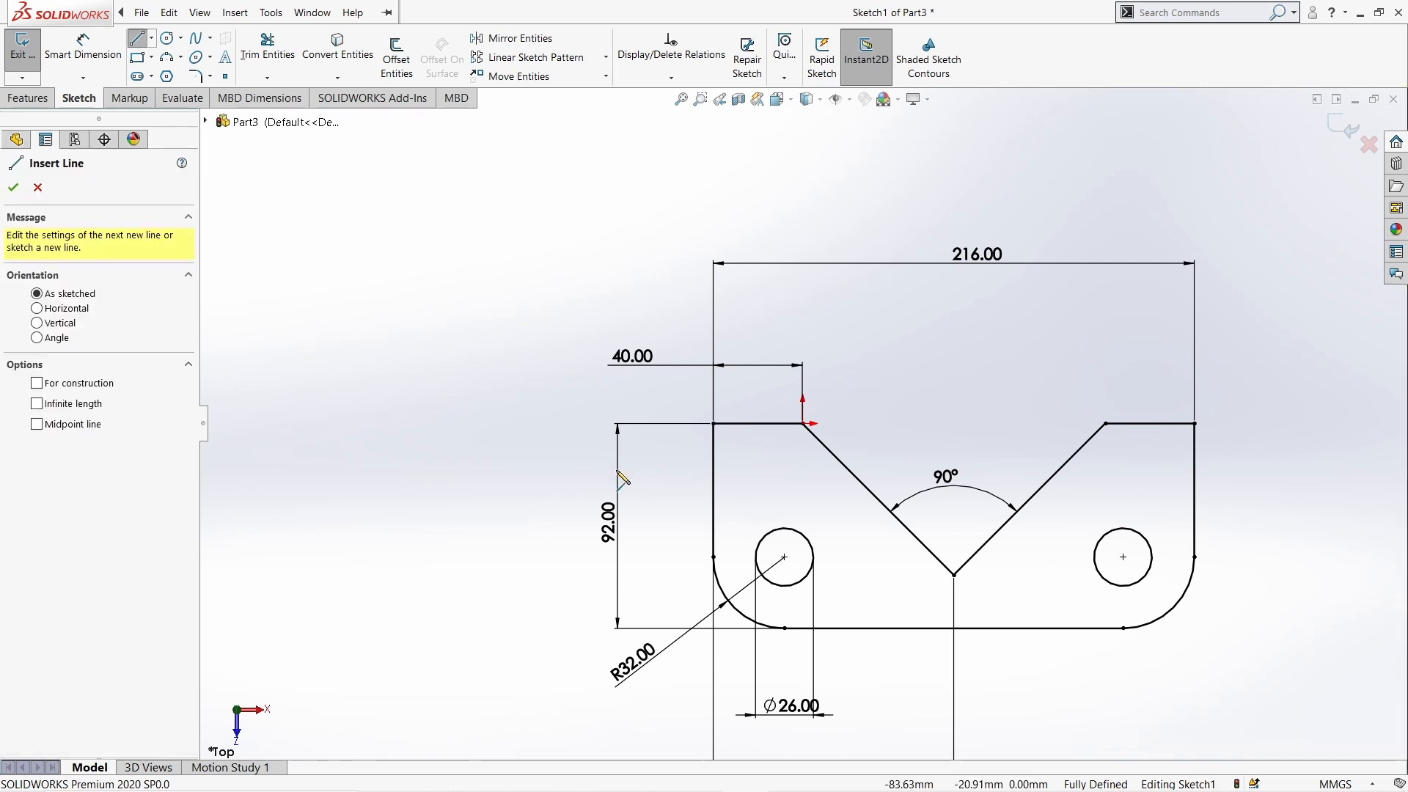
{"action": "left_click", "coordinate": [837, 459]}
{"action": "left_click", "coordinate": [807, 483]}
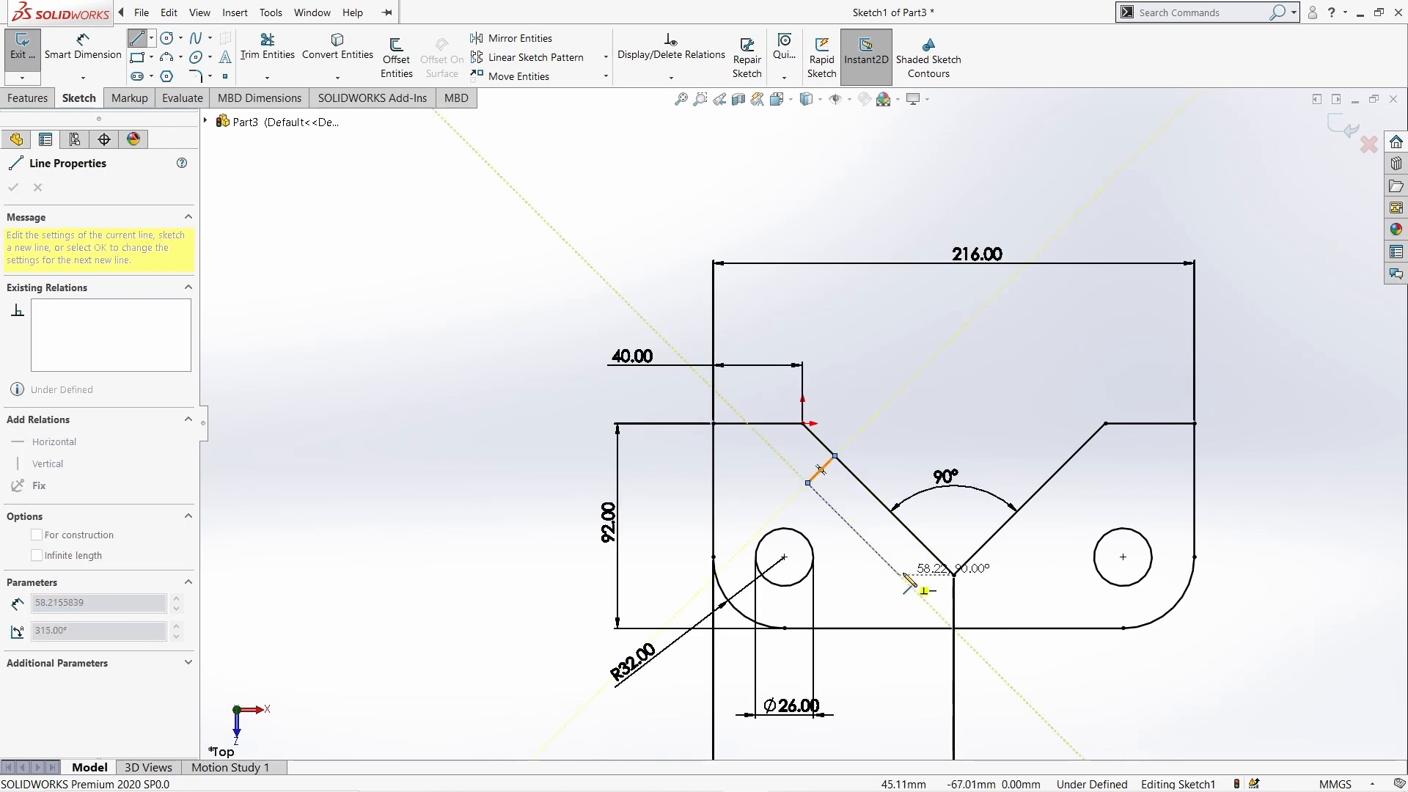
{"action": "left_click", "coordinate": [900, 575]}
{"action": "left_click", "coordinate": [928, 548]}
{"action": "key", "text": "Escape"}
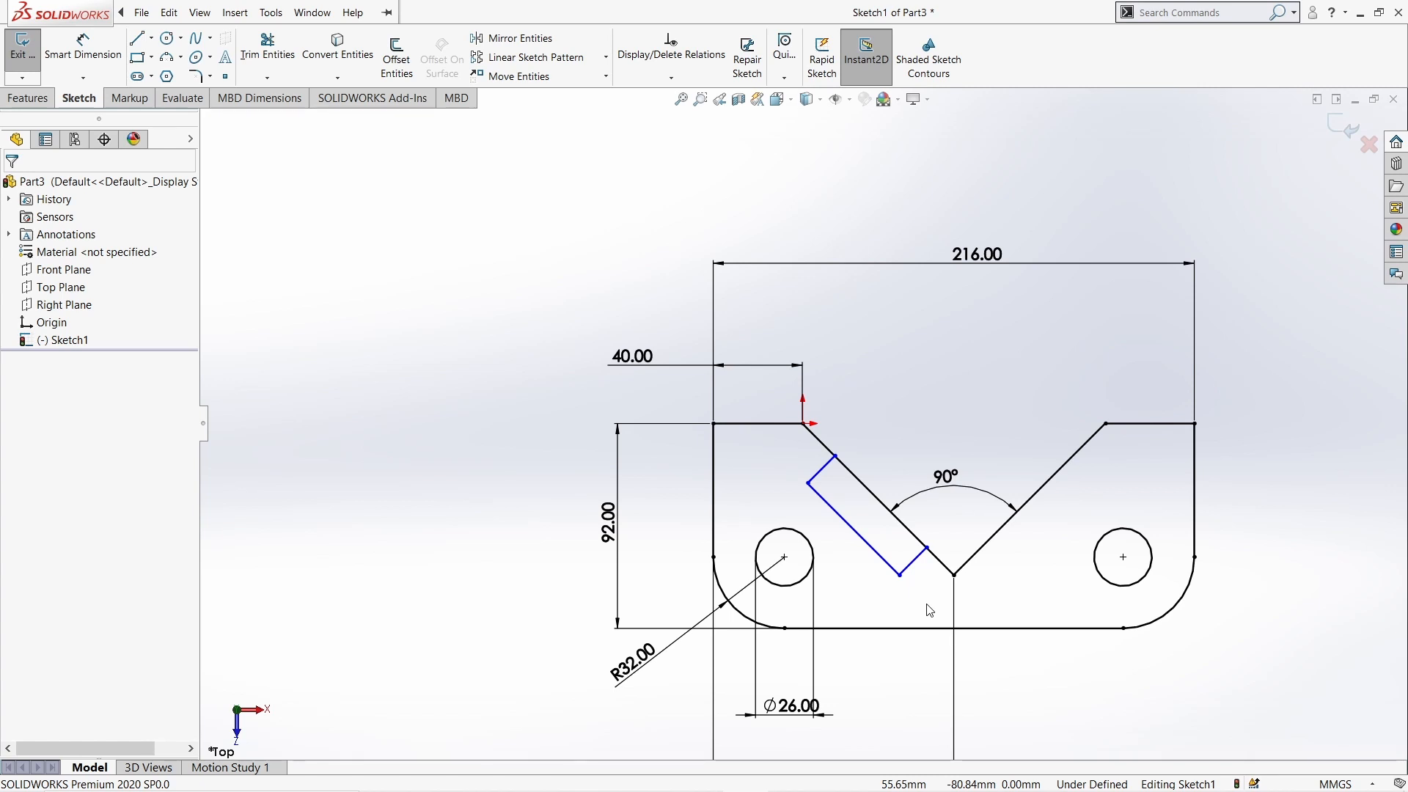
- Dimension the rectangle along the notch's left edge as 20 mm deep and 64 mm long
{"action": "right_click_drag", "start_coordinate": [456, 478], "coordinate": [458, 418]}
{"action": "left_click", "coordinate": [914, 562]}
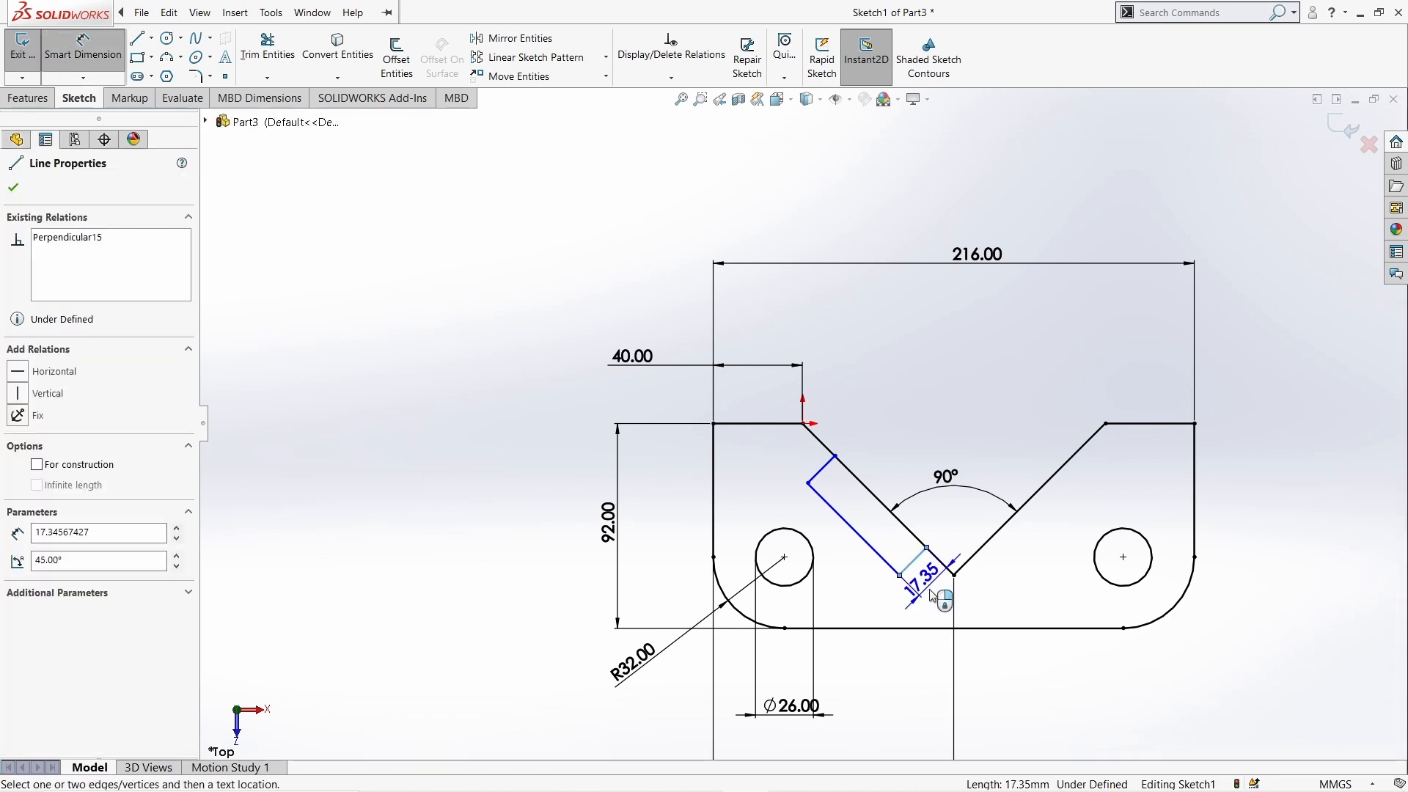
{"action": "left_click", "coordinate": [977, 570]}
{"action": "left_click", "coordinate": [976, 572]}
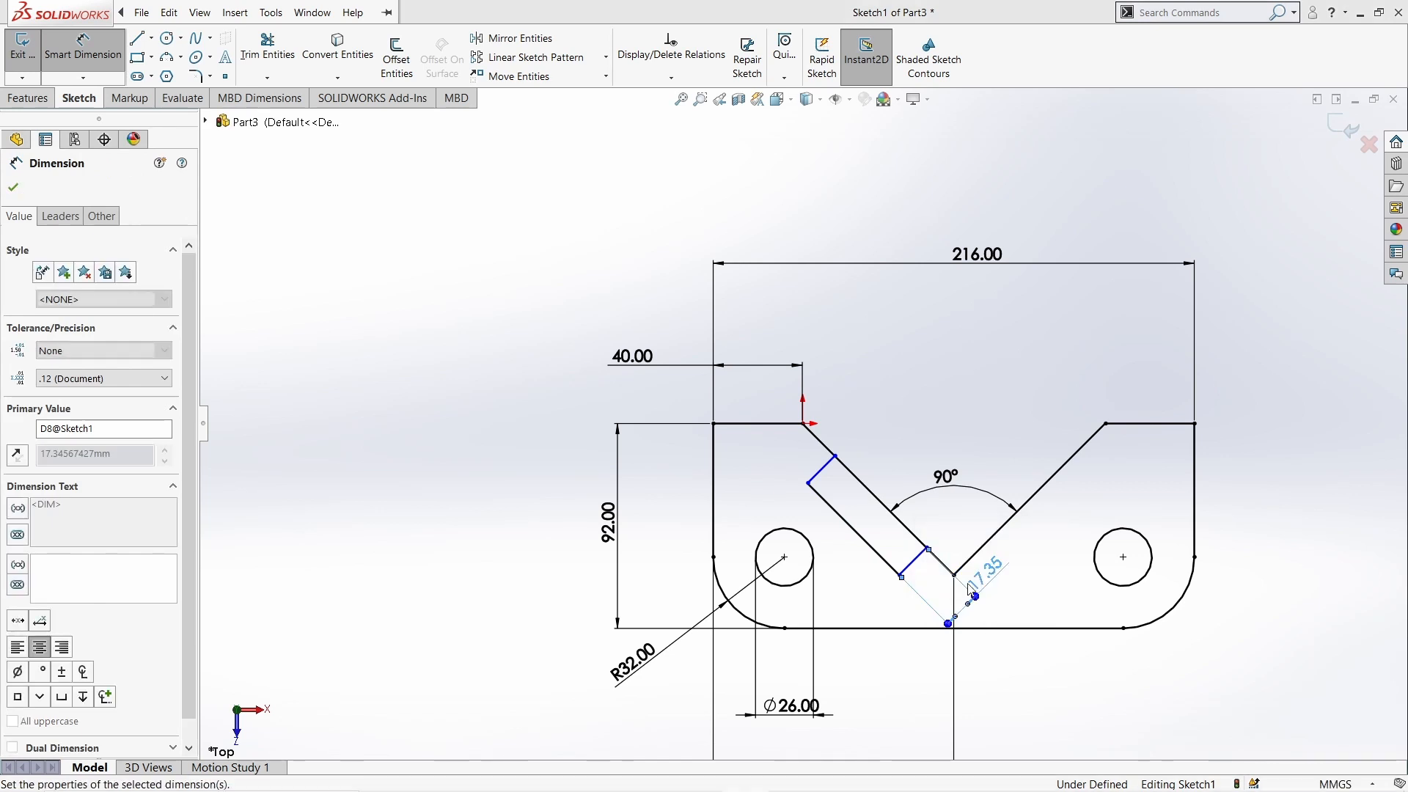
{"action": "type", "text": "20"}
{"action": "key", "text": "Return"}
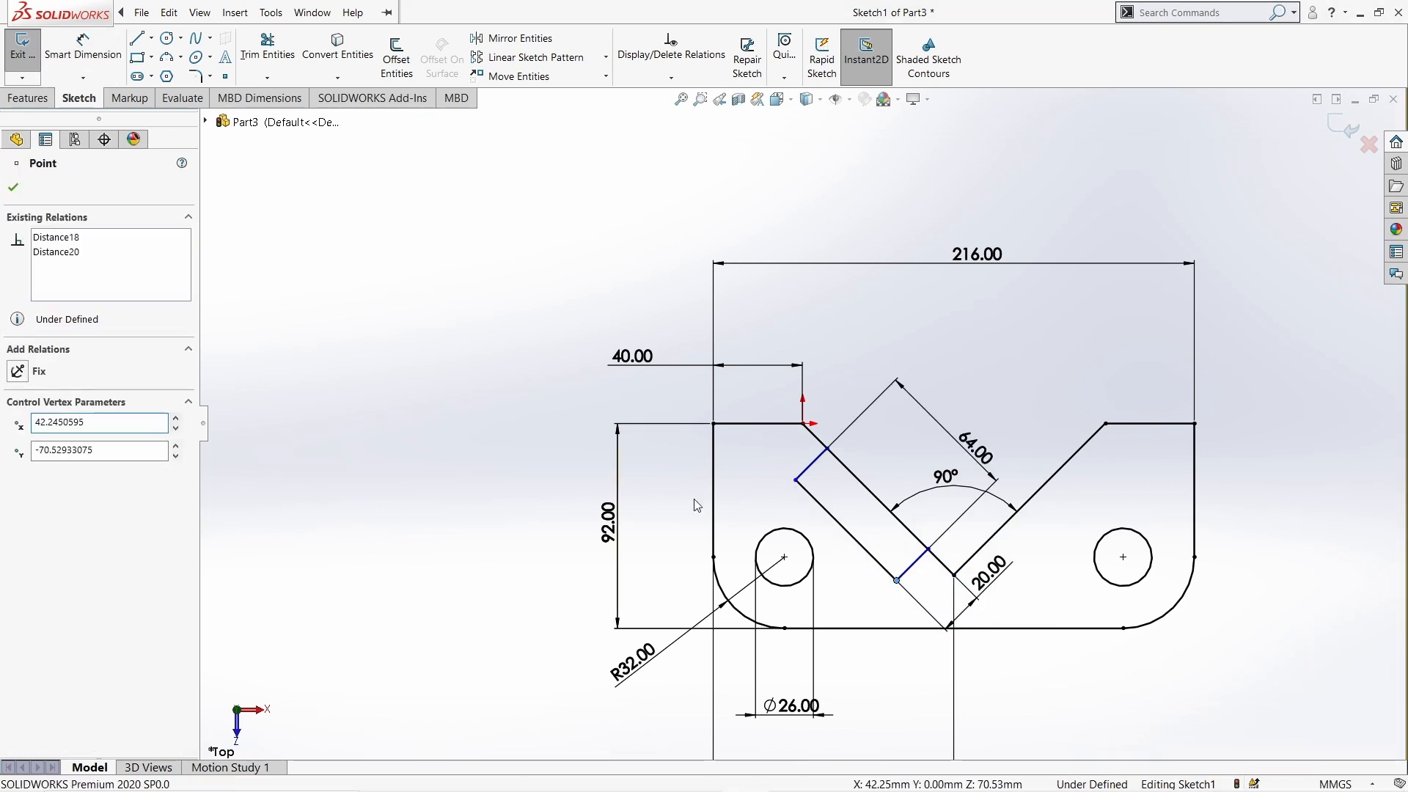
- Sketch a centerline from the midpoint of the notch's left edge, perpendicular across the rectangle and past its long side
{"action": "right_click_drag", "start_coordinate": [693, 501], "coordinate": [634, 500]}
{"action": "left_click", "coordinate": [152, 38]}
{"action": "left_click", "coordinate": [179, 76]}
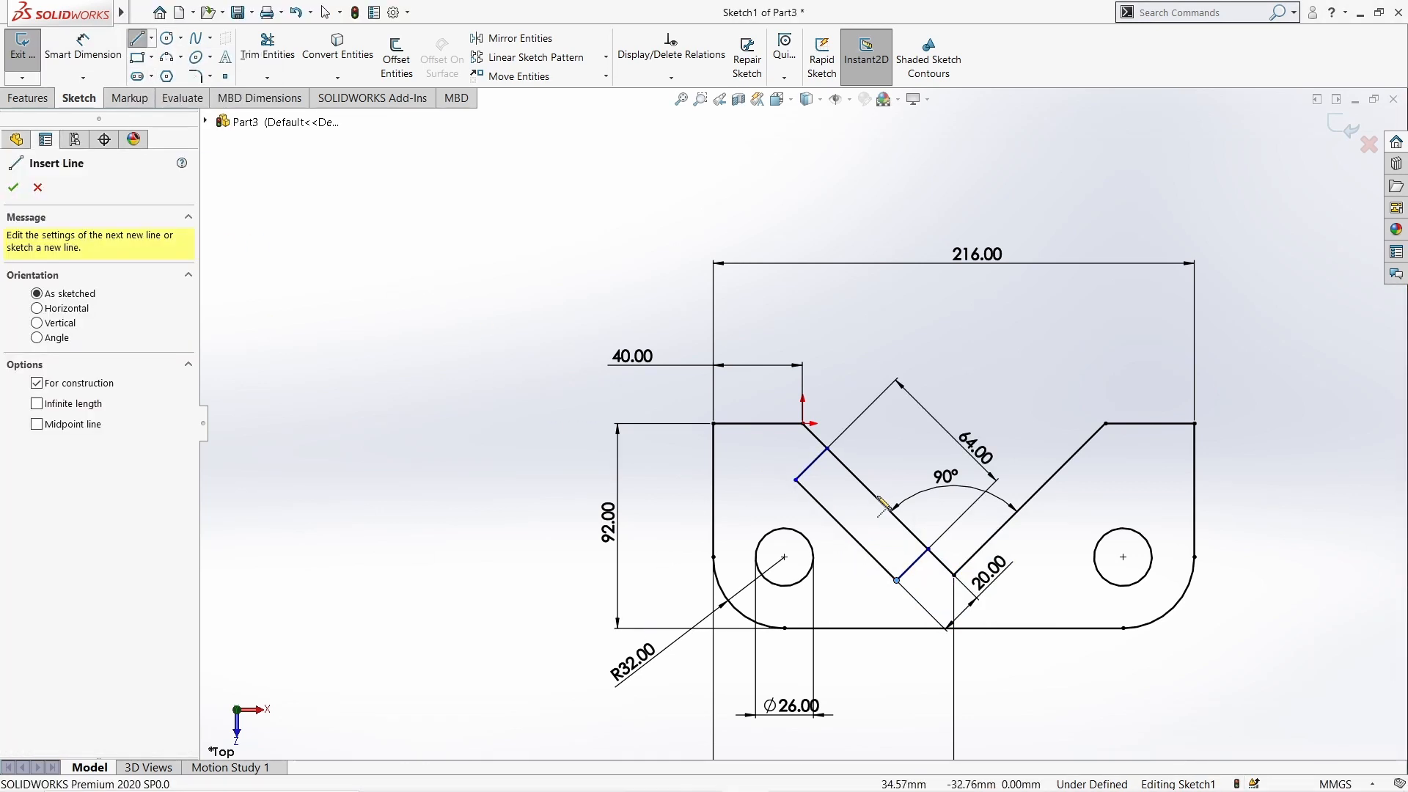
{"action": "left_click", "coordinate": [877, 499]}
{"action": "left_click", "coordinate": [838, 539]}
{"action": "key", "text": "Escape"}
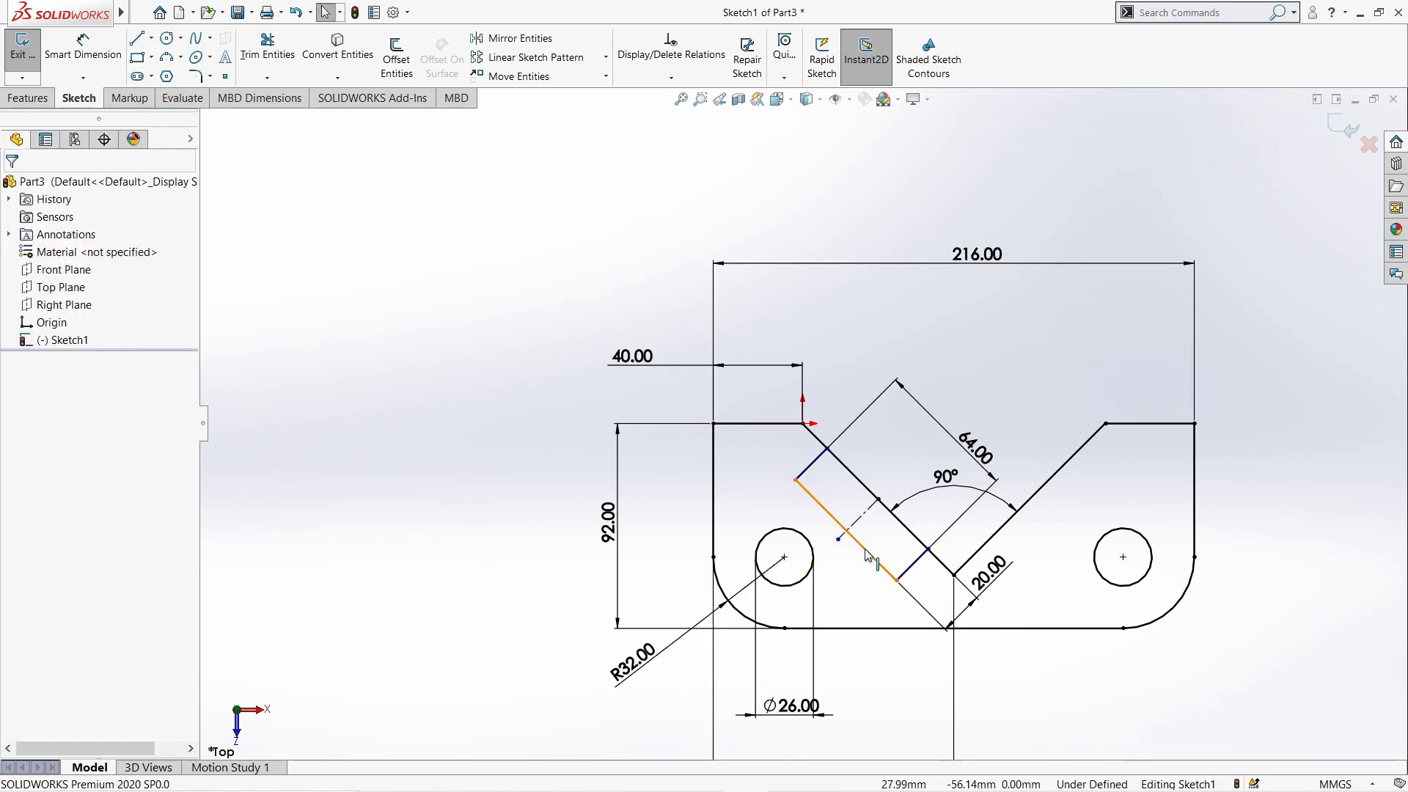
- Add a Coincident relation between the centerline and the midpoint of the rectangle's long outer side
{"action": "left_click", "coordinate": [846, 530]}
{"action": "left_click", "coordinate": [18, 469]}
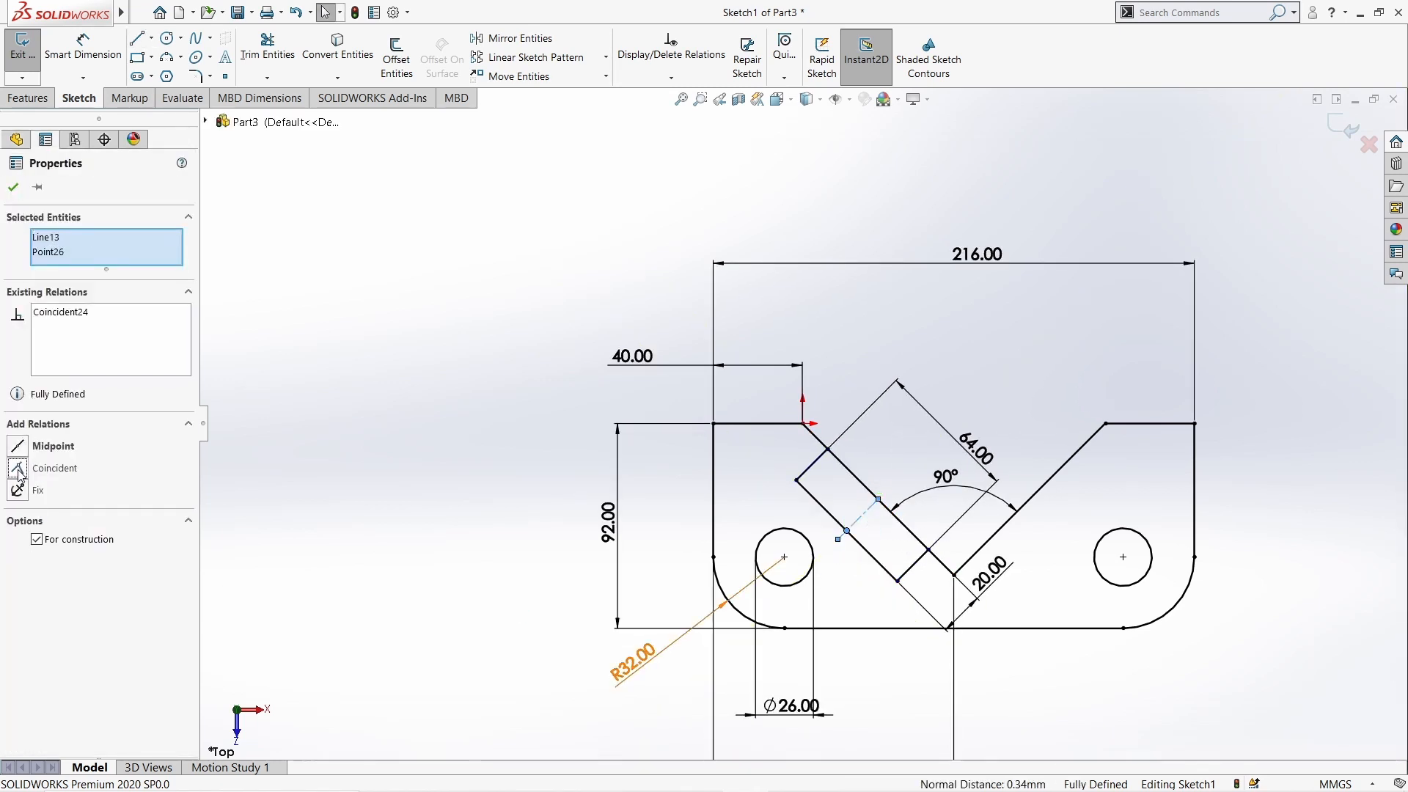
{"action": "left_click", "coordinate": [673, 561]}
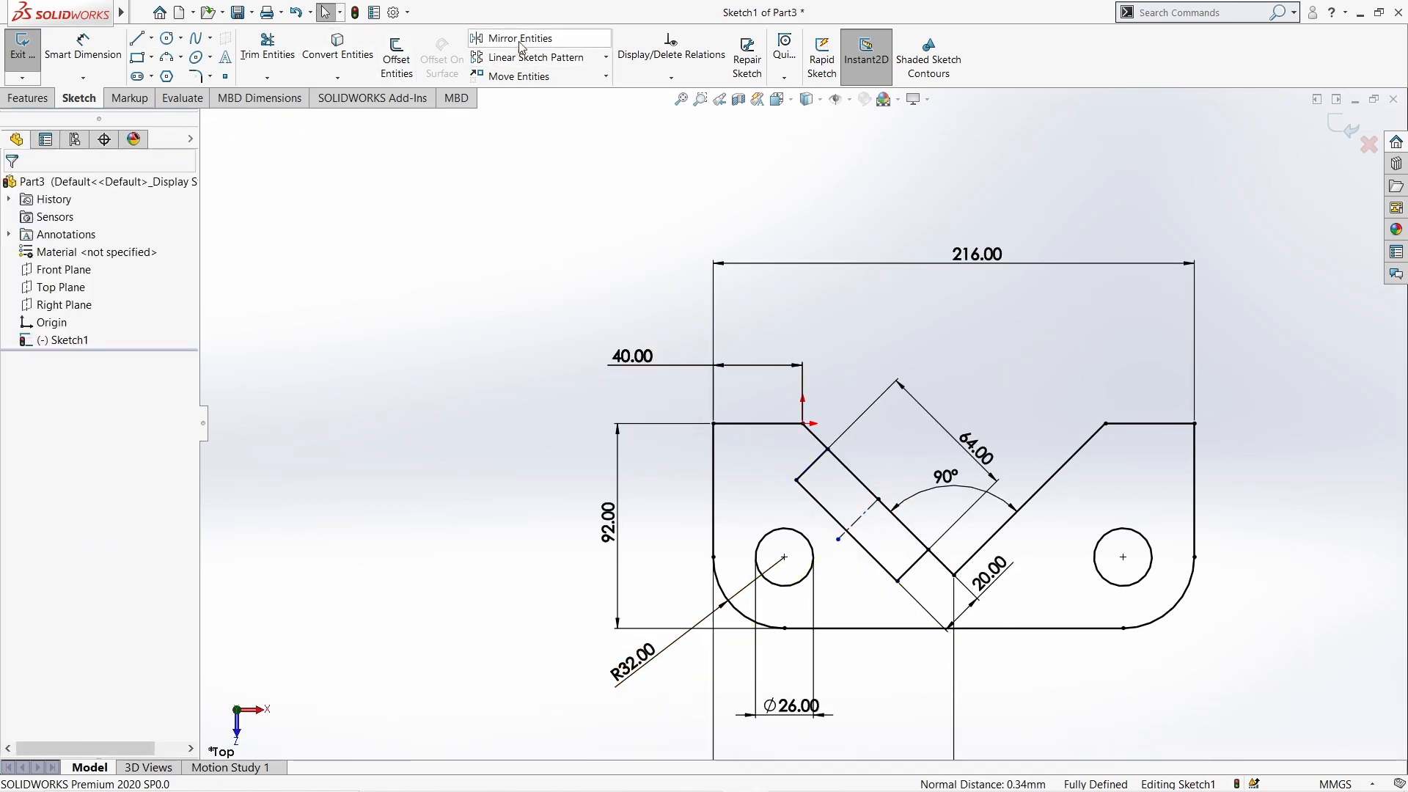
- Sketch a short vertical centerline upward from the V-notch vertex
{"action": "right_click_drag", "start_coordinate": [966, 550], "coordinate": [968, 642]}
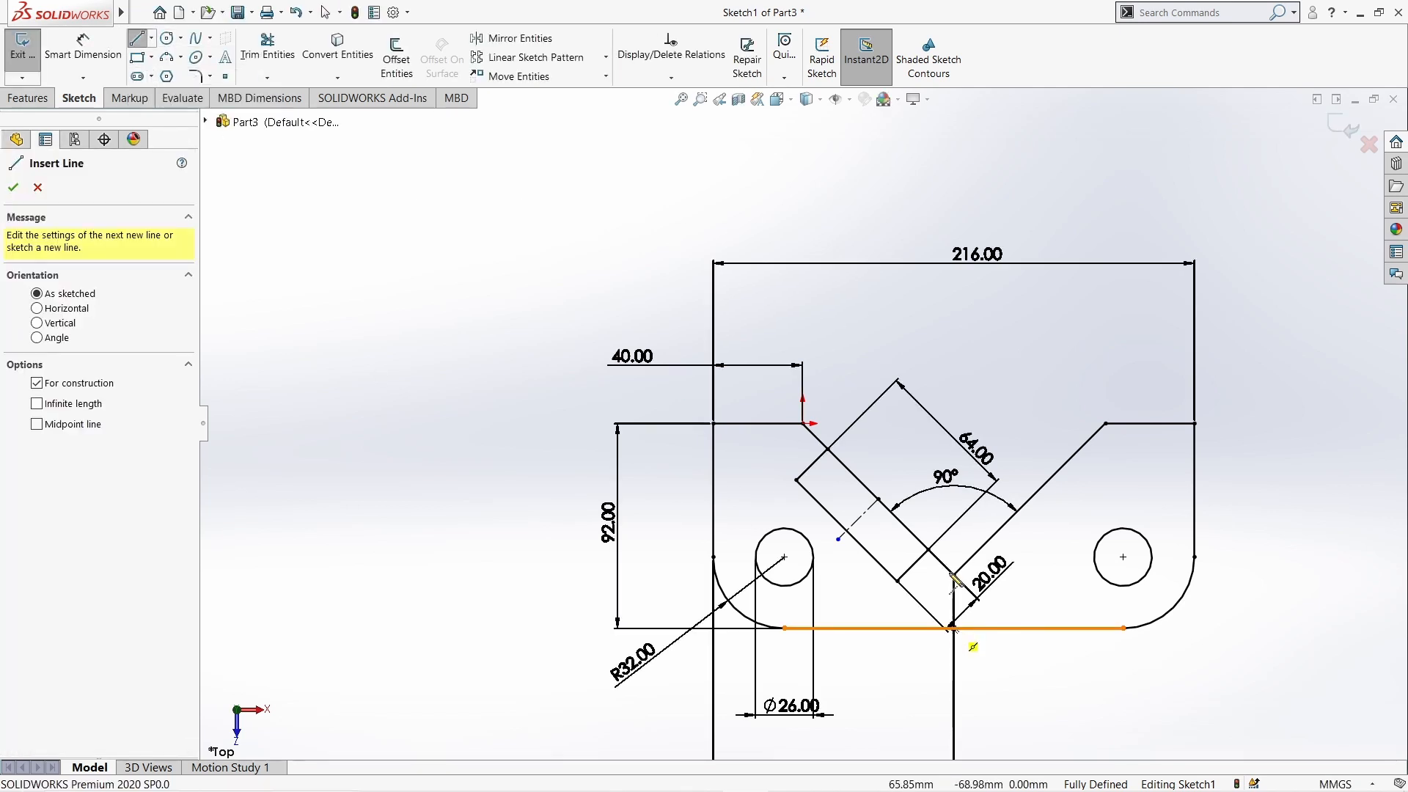
{"action": "left_click", "coordinate": [954, 574]}
{"action": "left_click", "coordinate": [954, 539]}
{"action": "key", "text": "Escape"}
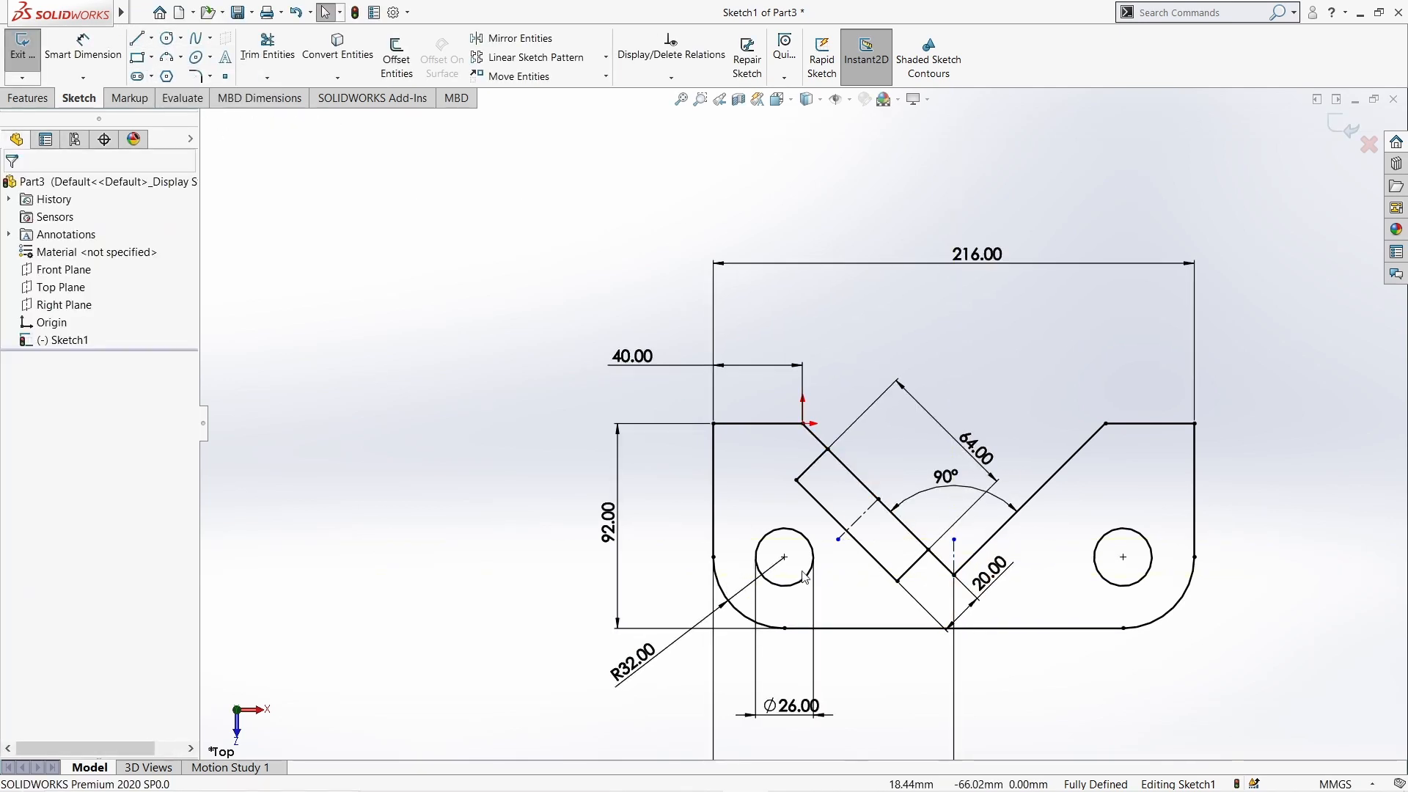
- Mirror the rectangle's three lines about the vertical centerline at the notch vertex
{"action": "left_click", "coordinate": [513, 38]}
{"action": "left_click", "coordinate": [811, 465]}
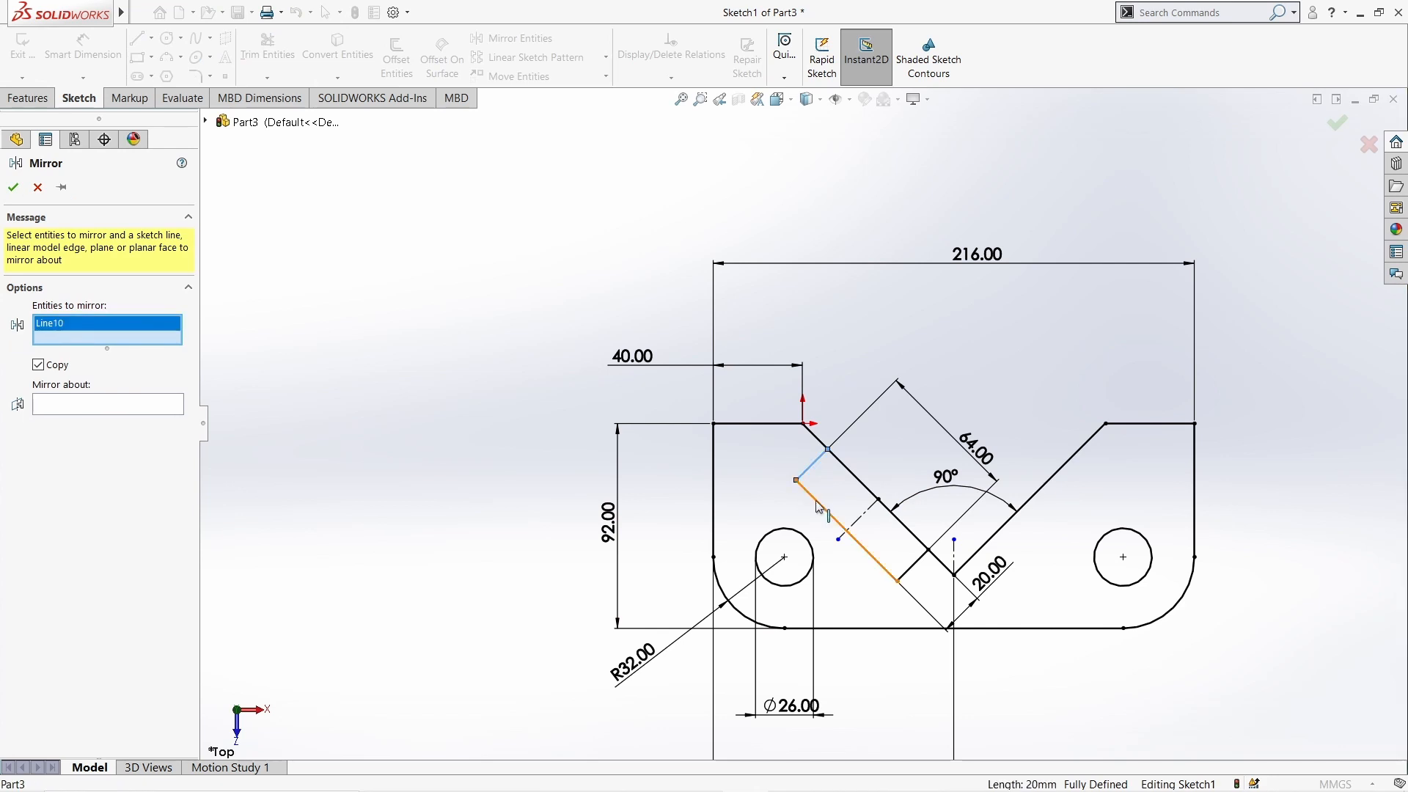
{"action": "left_click", "coordinate": [821, 505]}
{"action": "left_click", "coordinate": [911, 567]}
{"action": "left_click", "coordinate": [107, 433]}
{"action": "left_click", "coordinate": [954, 557]}
{"action": "left_click", "coordinate": [13, 187]}
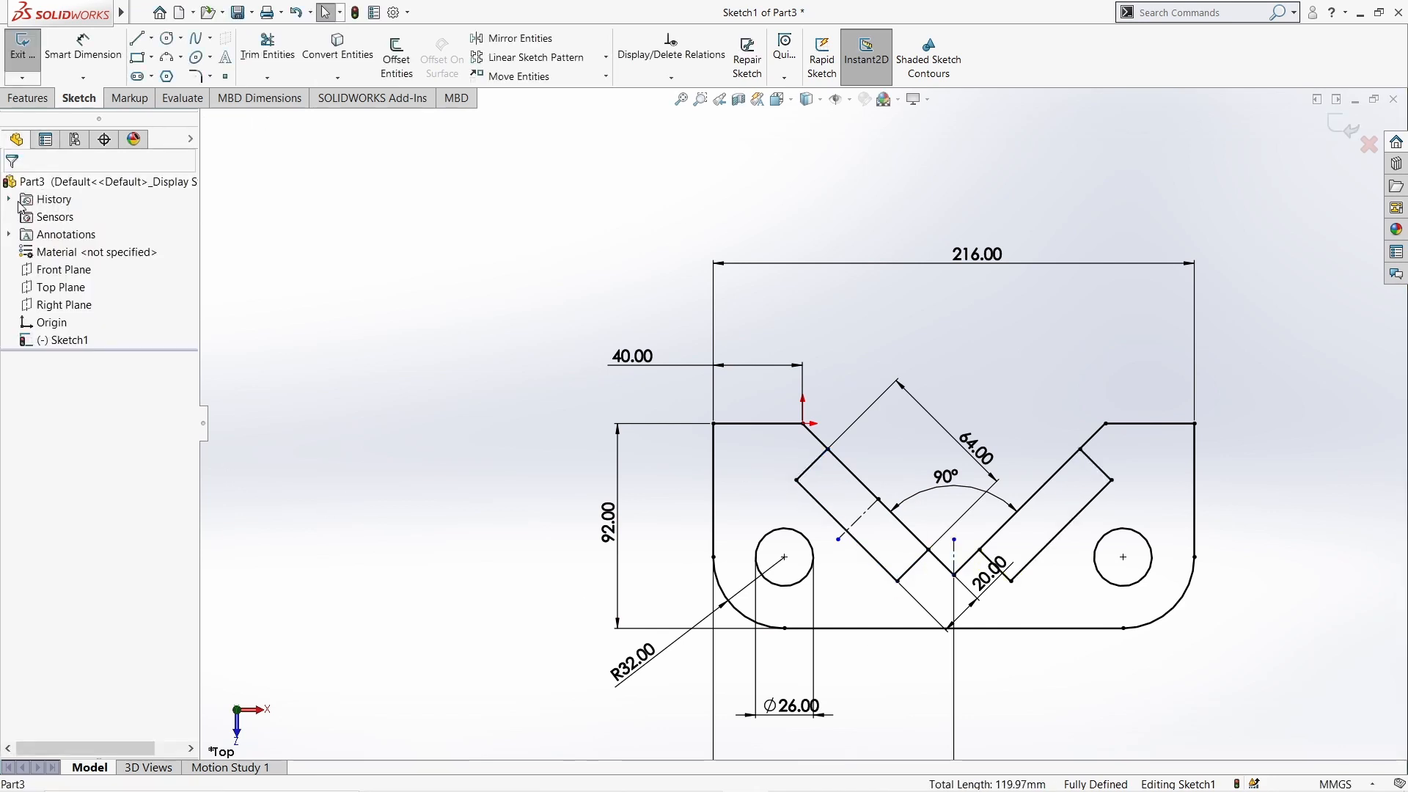
- Extrude the plate region around the two rectangles and the circular holes to a depth of 20 mm
{"action": "left_click", "coordinate": [28, 98]}
{"action": "left_click", "coordinate": [30, 55]}
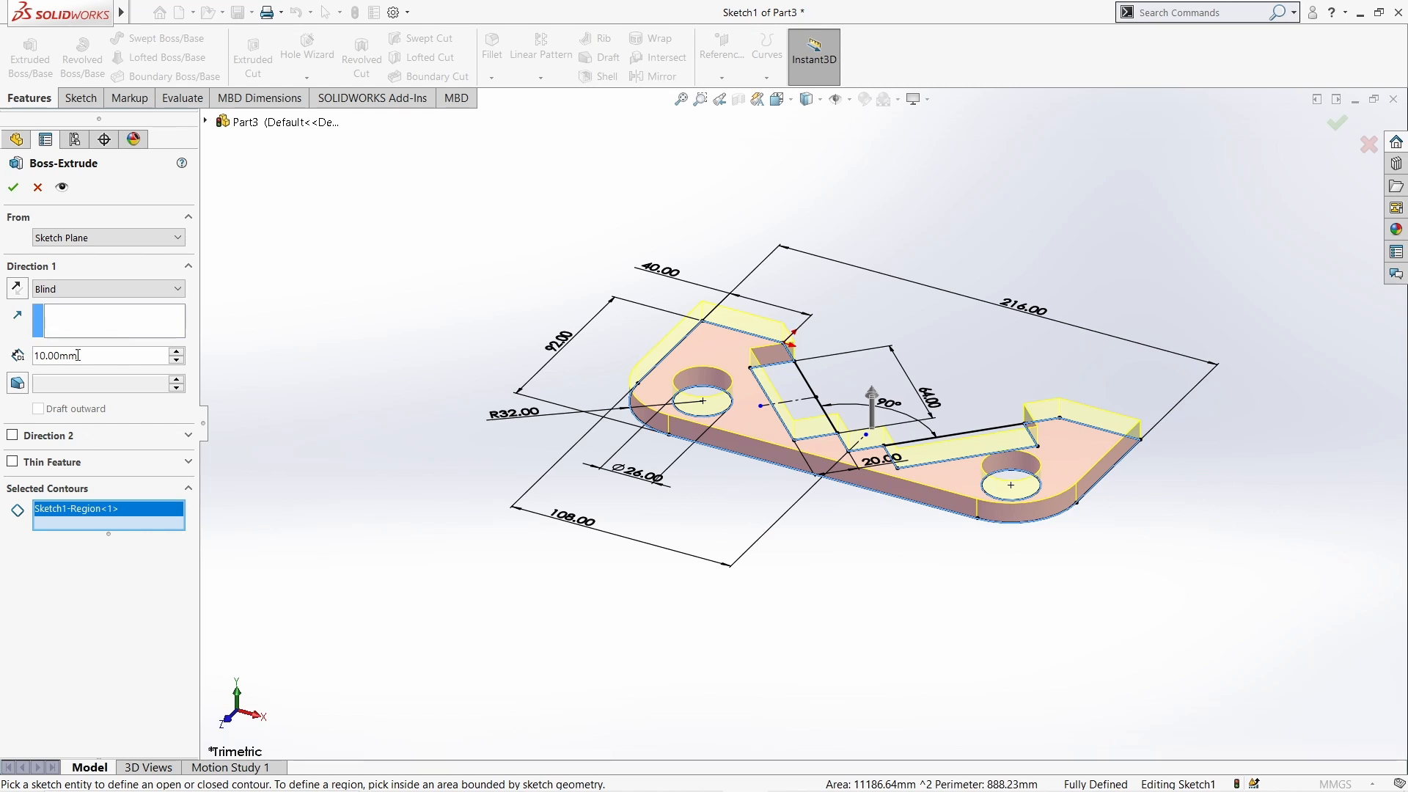
{"action": "left_click_drag", "start_coordinate": [77, 356], "coordinate": [32, 355]}
{"action": "type", "text": "20"}
{"action": "left_click", "coordinate": [92, 646]}
{"action": "left_click", "coordinate": [11, 182]}
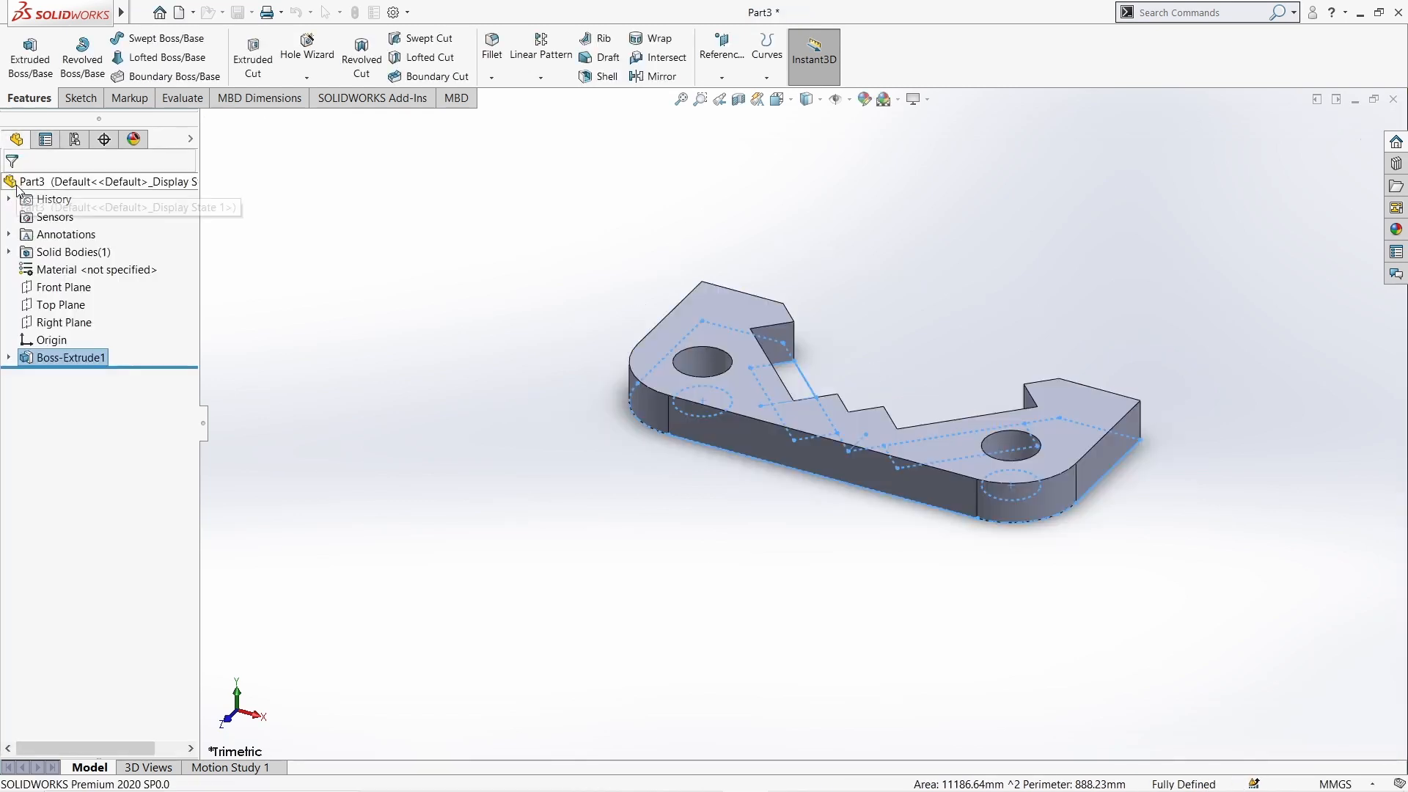
- Reuse Sketch1 to extrude the two rectangular regions beside the V notch 70 mm upward
{"action": "left_click", "coordinate": [8, 357]}
{"action": "left_click", "coordinate": [71, 375]}
{"action": "left_click", "coordinate": [30, 57]}
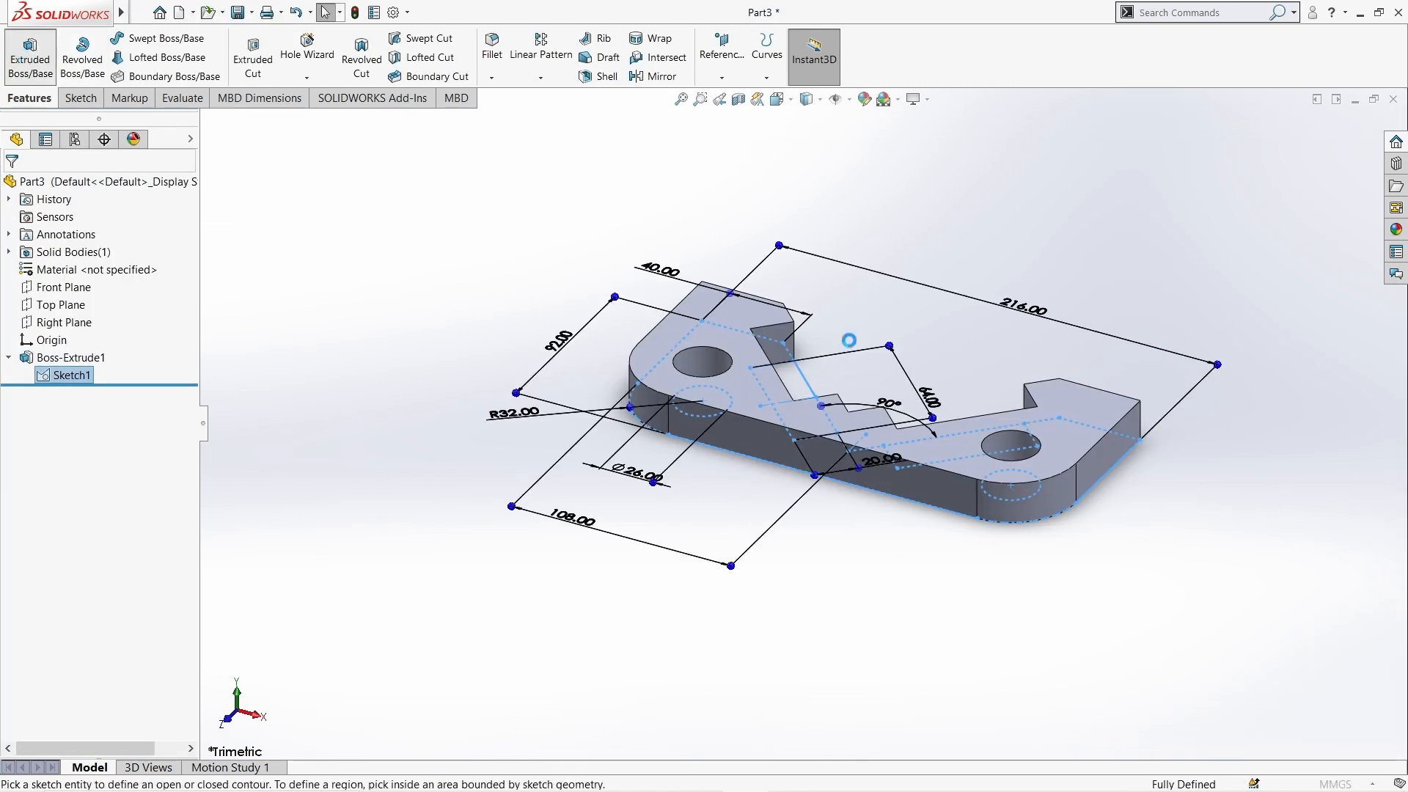
{"action": "left_click", "coordinate": [163, 534]}
{"action": "left_click", "coordinate": [798, 383]}
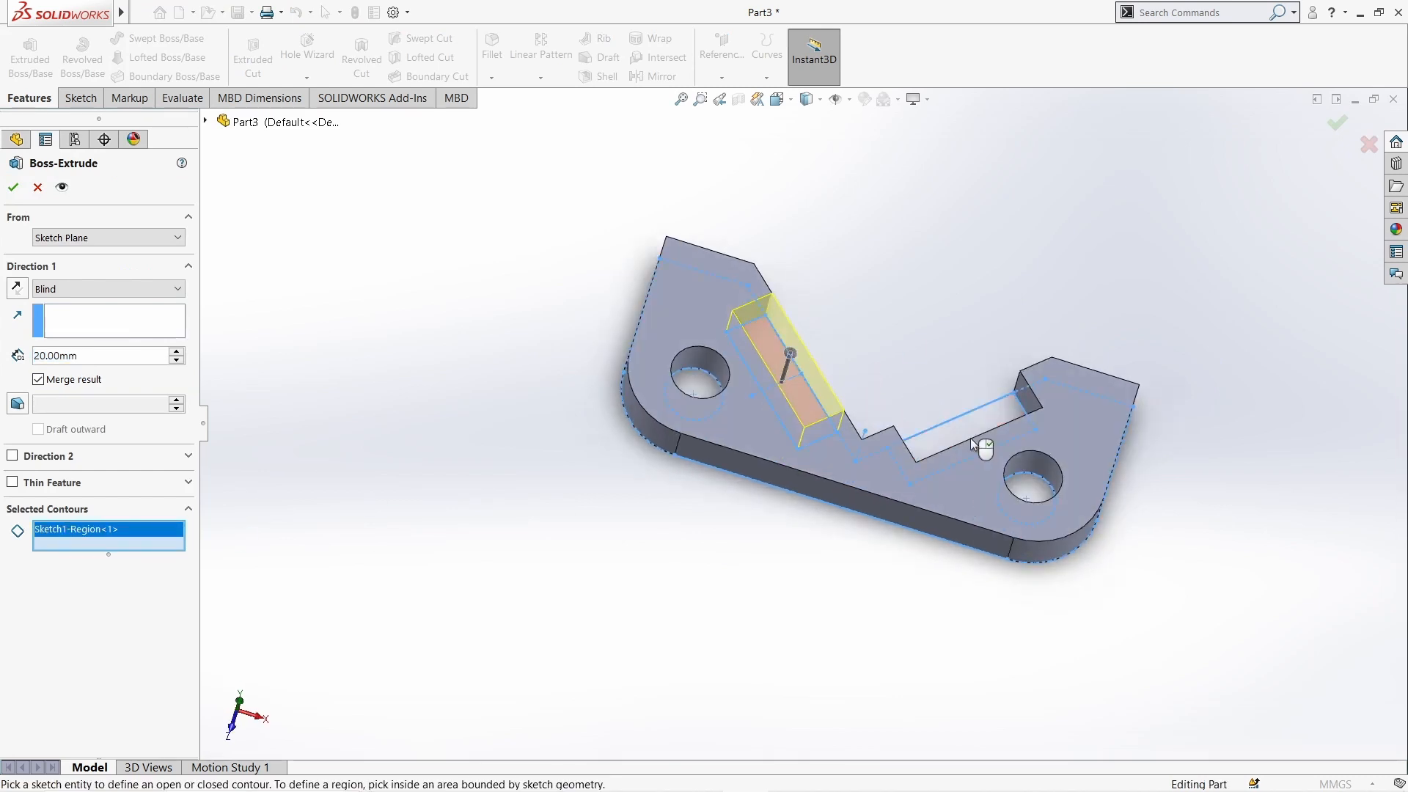
{"action": "left_click", "coordinate": [970, 438]}
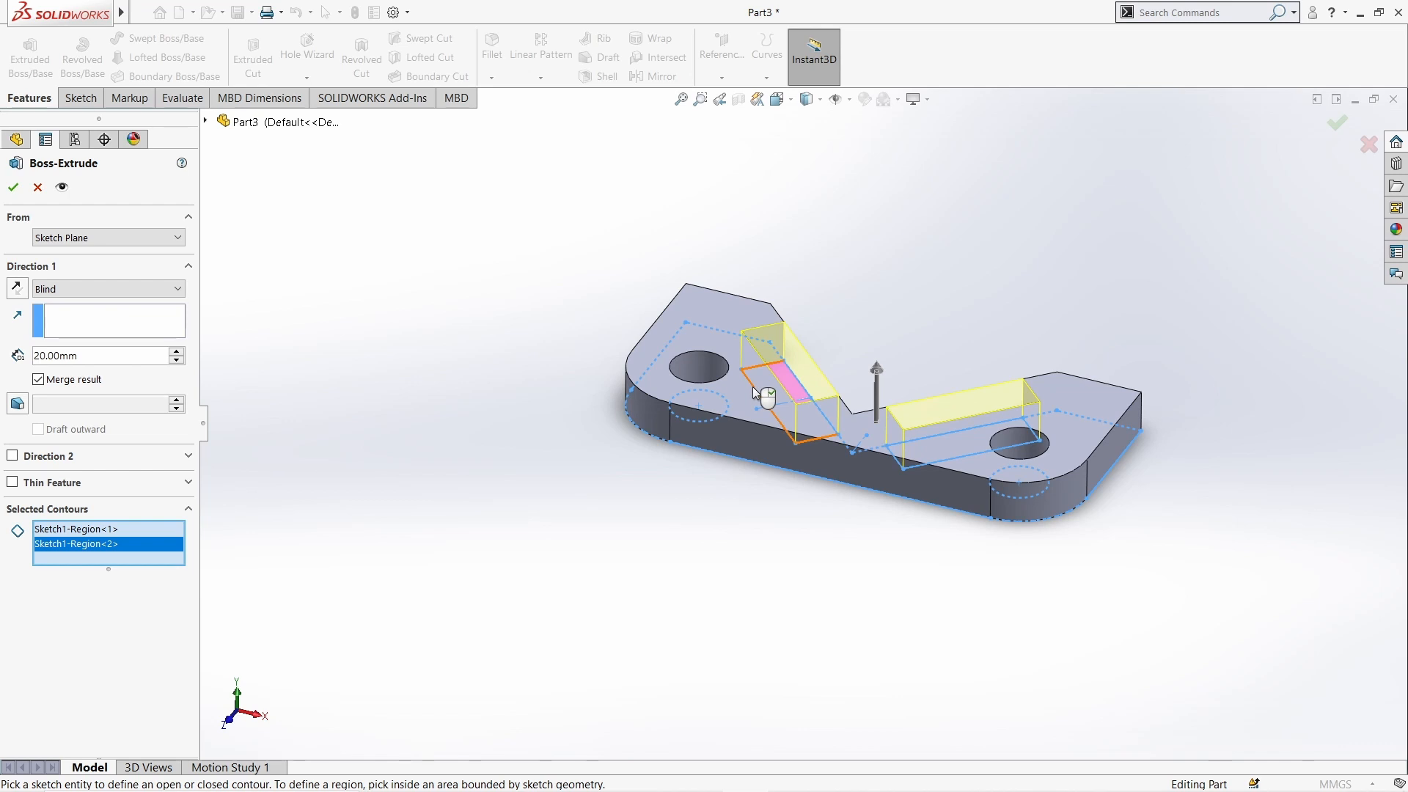
{"action": "double_click", "coordinate": [59, 355]}
{"action": "type", "text": "70"}
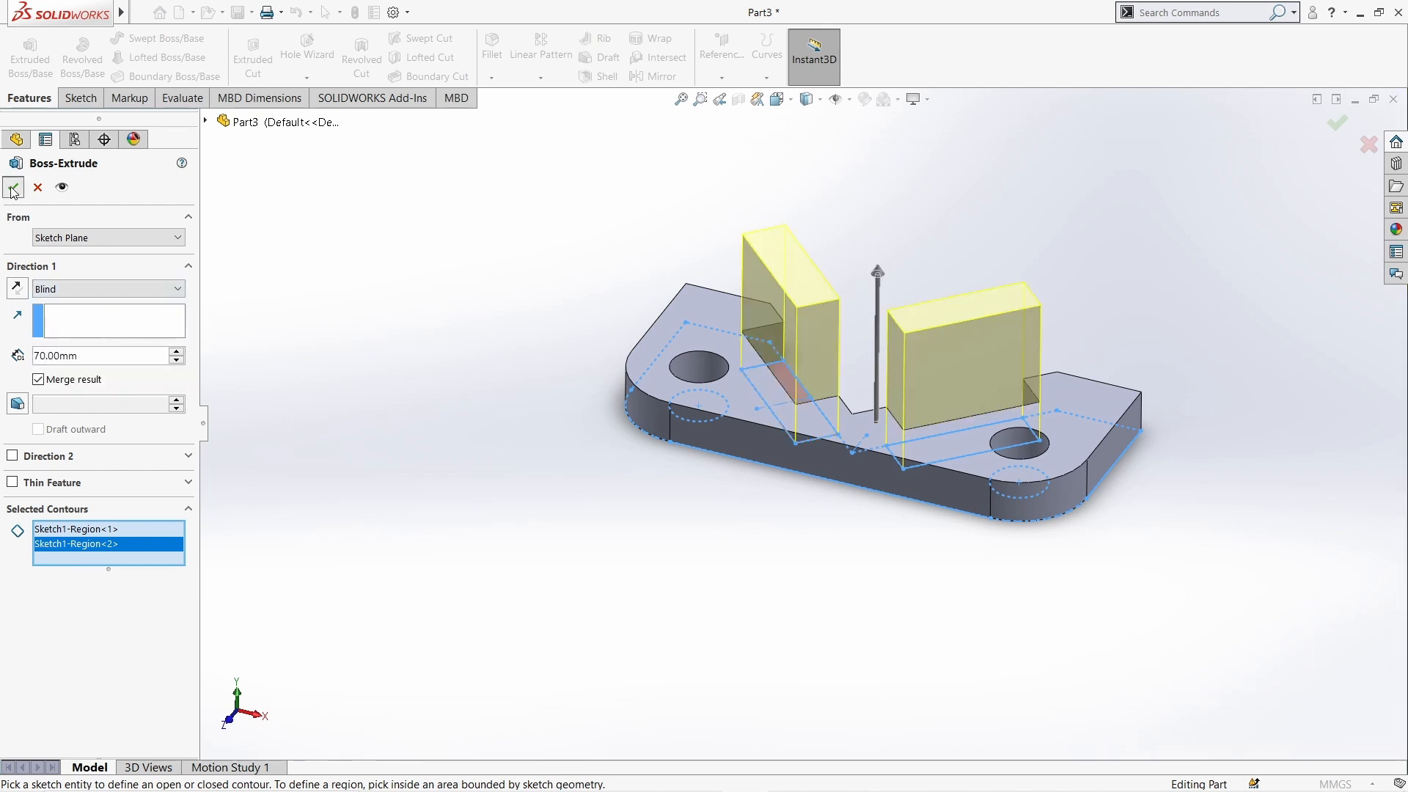
{"action": "key", "text": "Return"}
- Start a sketch on the left upright block's outer face and draw a 3-point semicircular arc of about 32 mm radius over its top edge
{"action": "right_click", "coordinate": [776, 264]}
{"action": "left_click", "coordinate": [811, 292]}
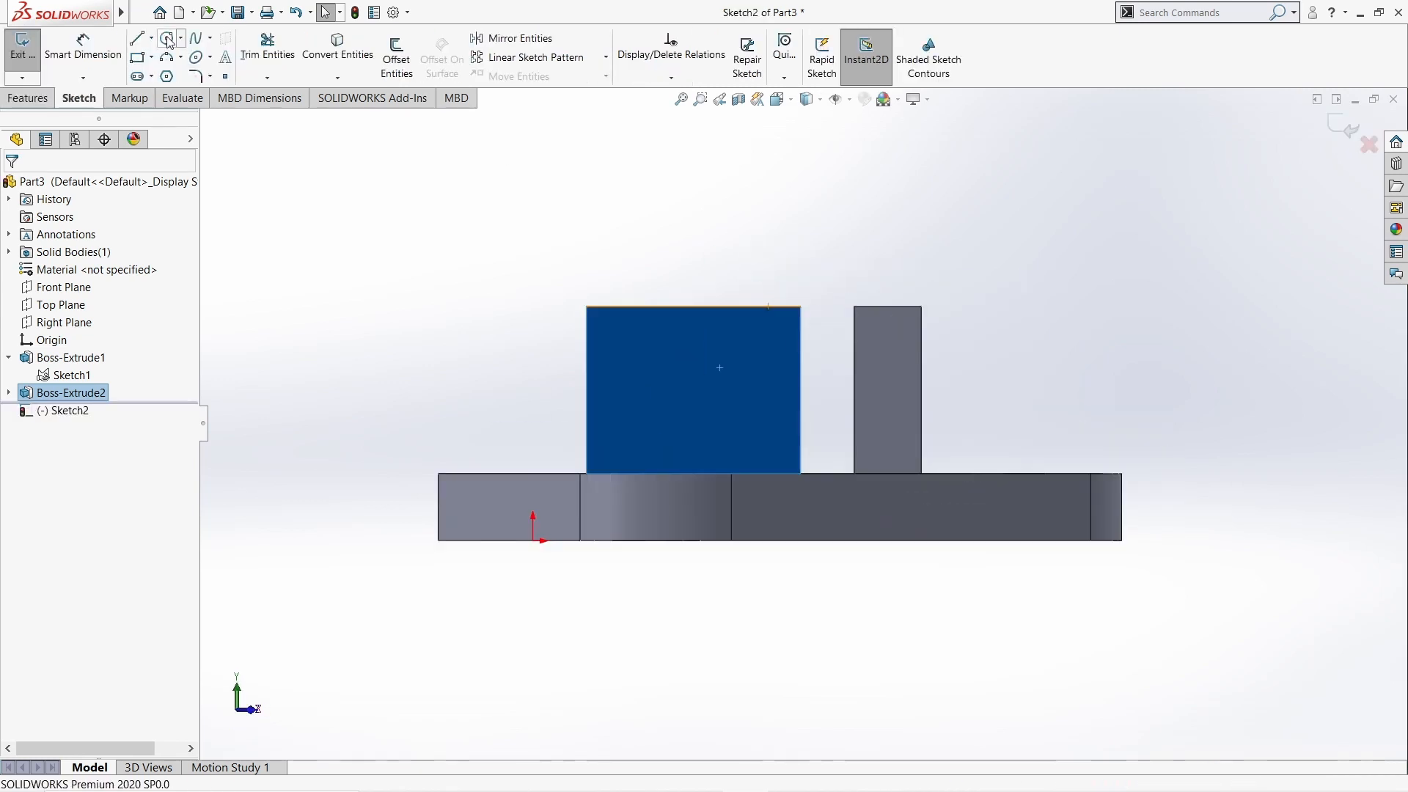
{"action": "left_click", "coordinate": [167, 58]}
{"action": "left_click", "coordinate": [587, 306]}
{"action": "left_click", "coordinate": [800, 306]}
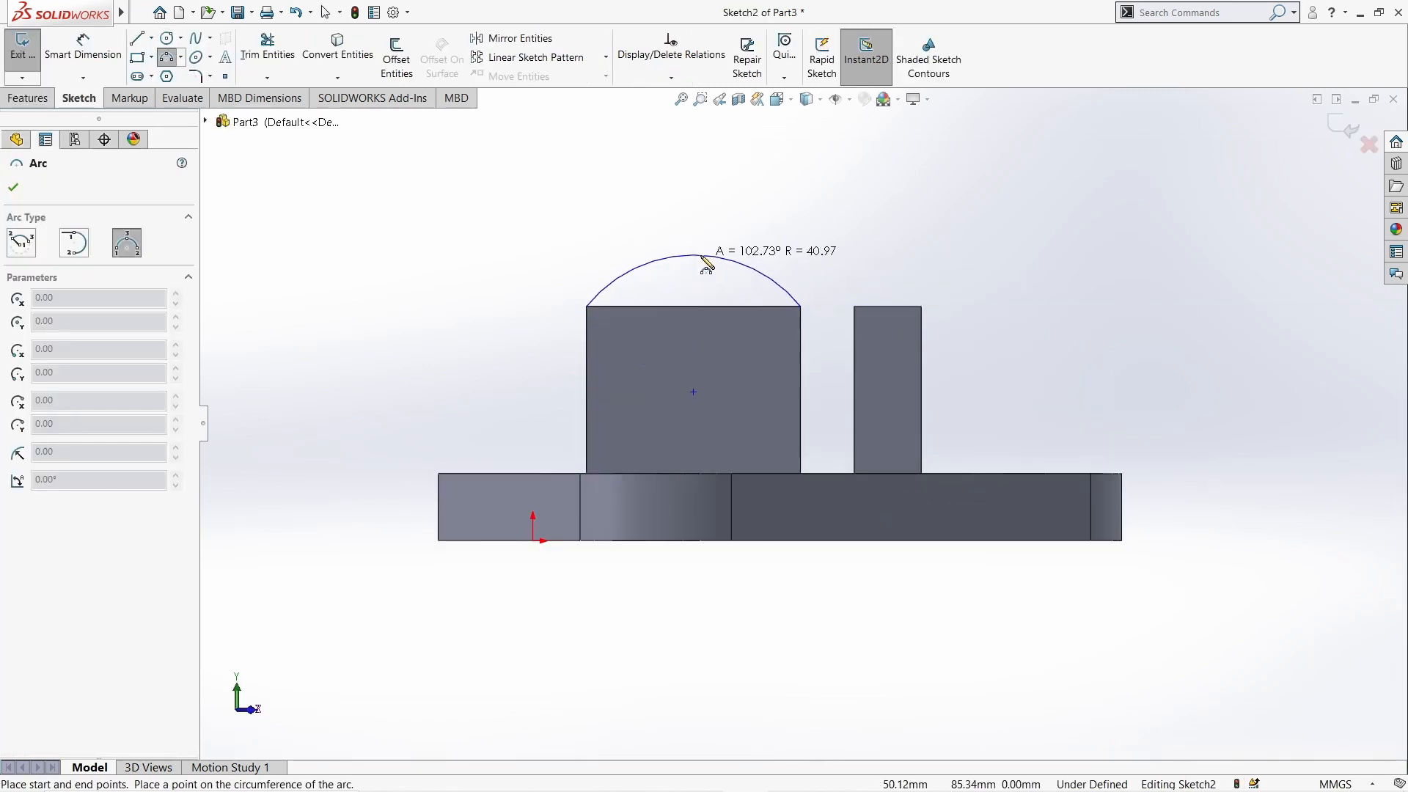
{"action": "left_click", "coordinate": [709, 205]}
{"action": "key", "text": "Escape"}
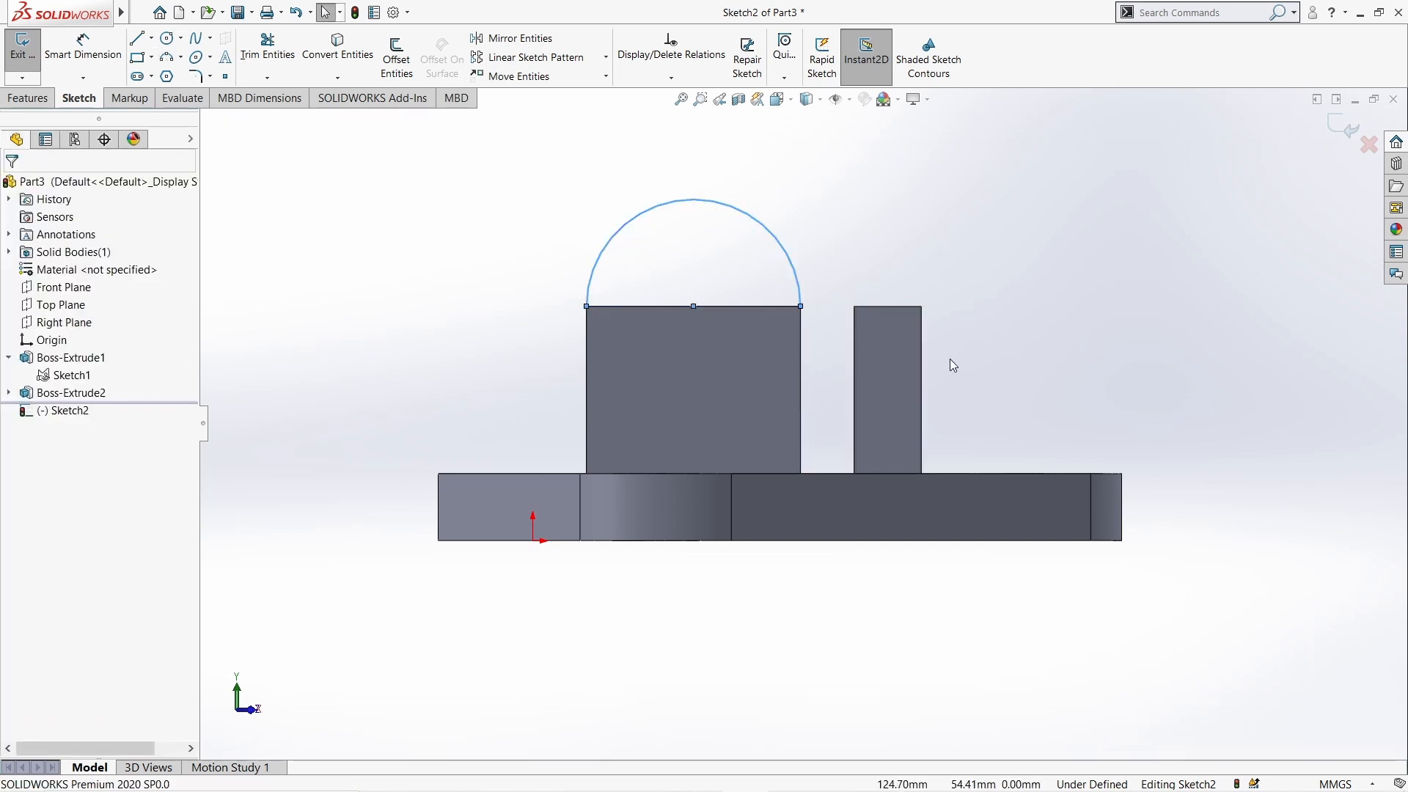
{"action": "key", "text": "Escape"}
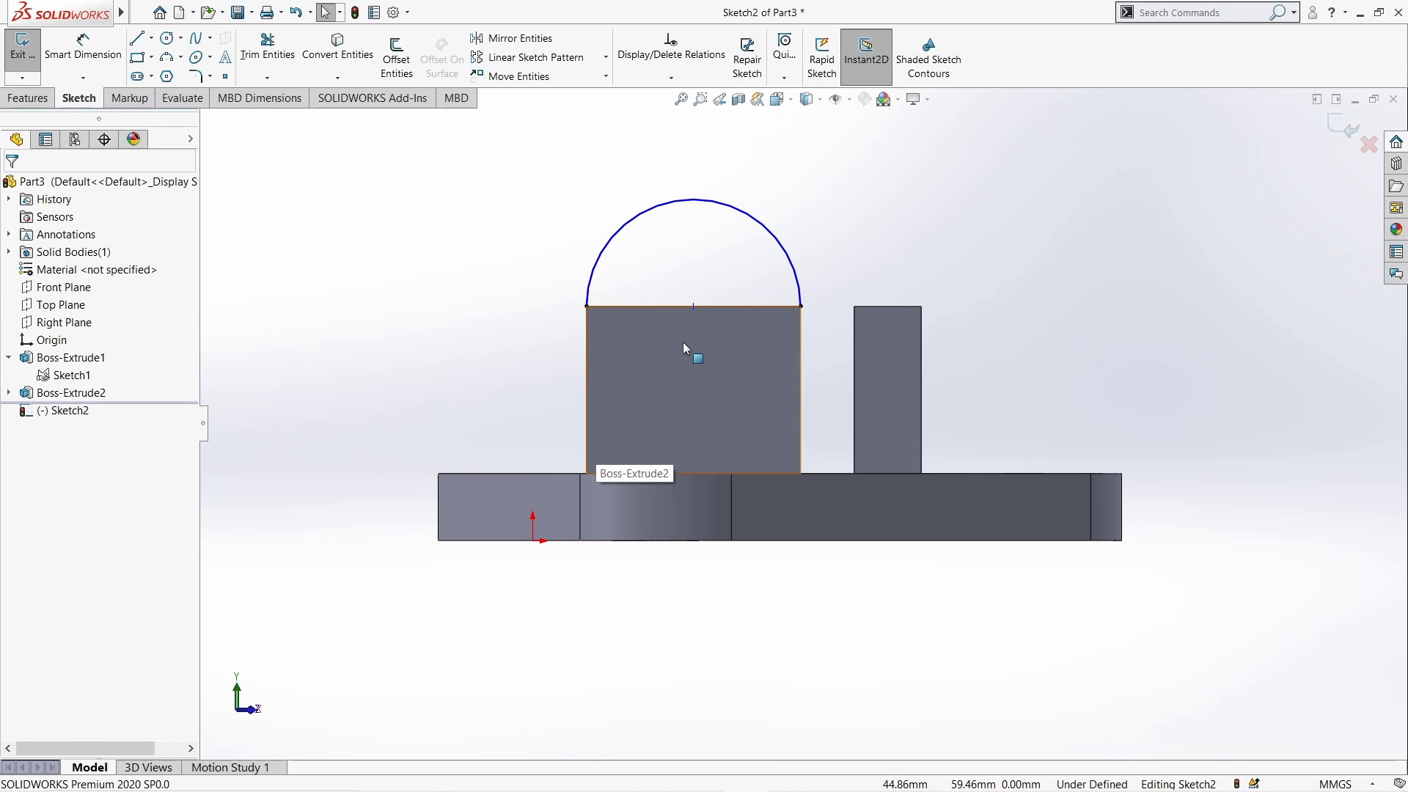
- Add a 32 mm radius dimension to the arc above the upright block
{"action": "key", "text": "d"}
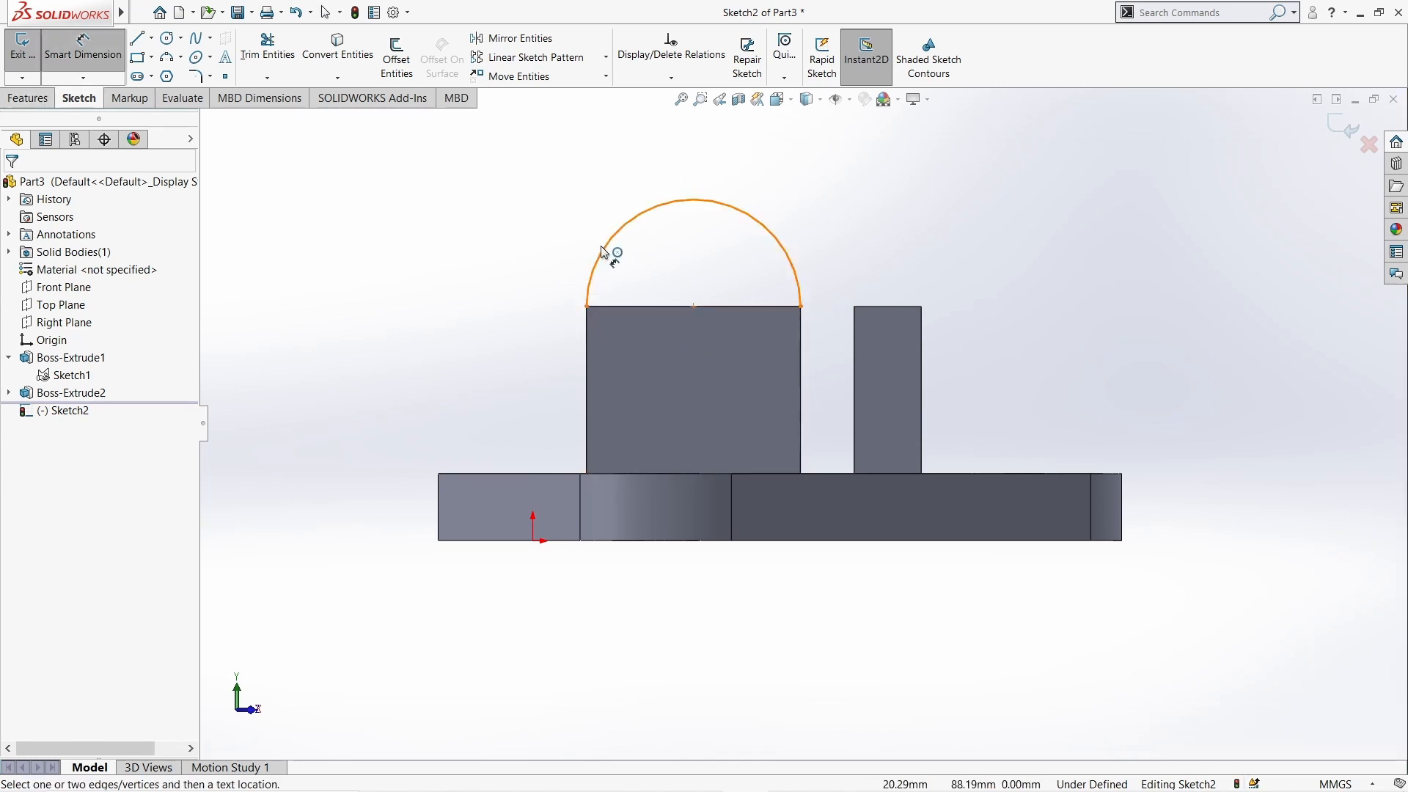
{"action": "left_click", "coordinate": [609, 252]}
{"action": "left_click", "coordinate": [560, 195]}
{"action": "key", "text": "Return"}
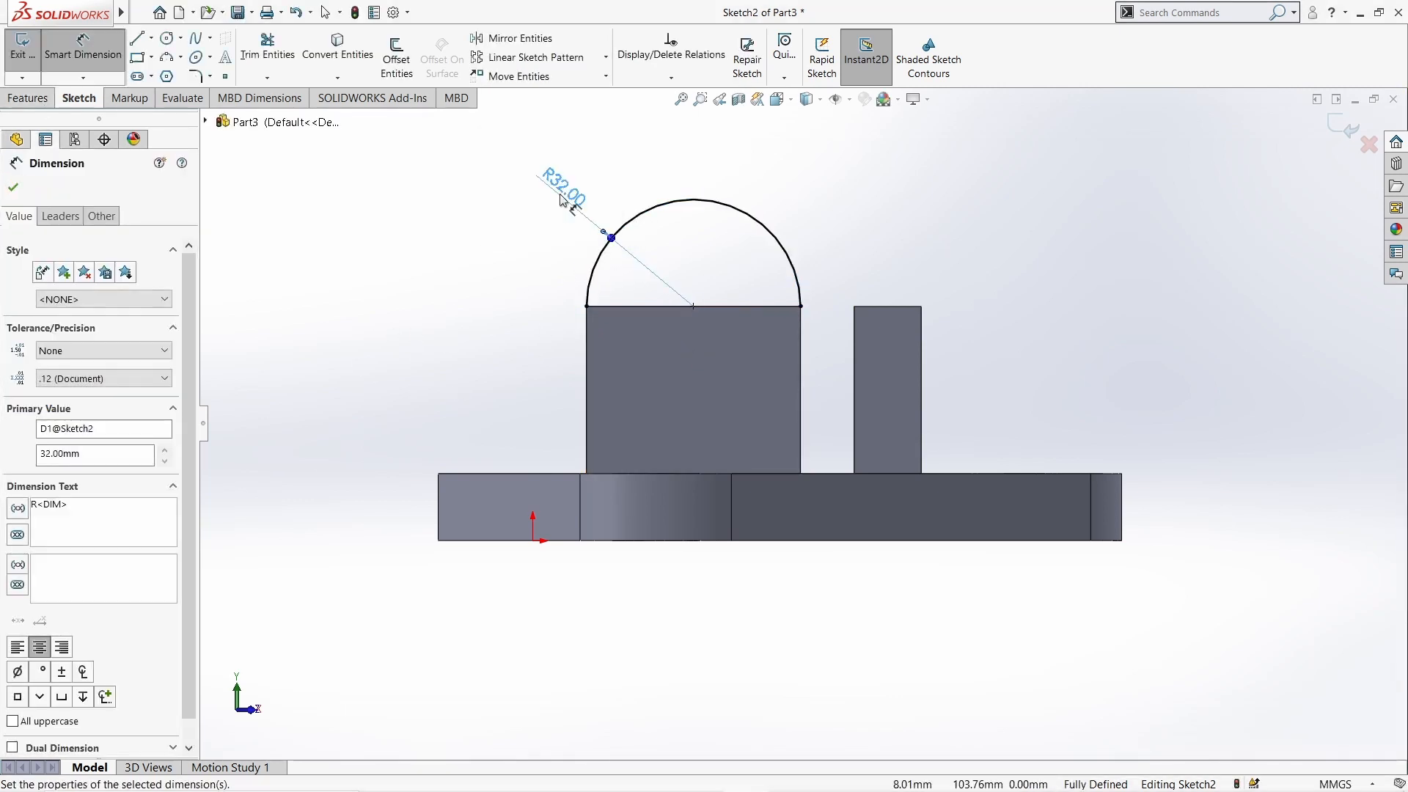
{"action": "left_click", "coordinate": [30, 97]}
{"action": "left_click", "coordinate": [30, 60]}
{"action": "left_click", "coordinate": [674, 422]}
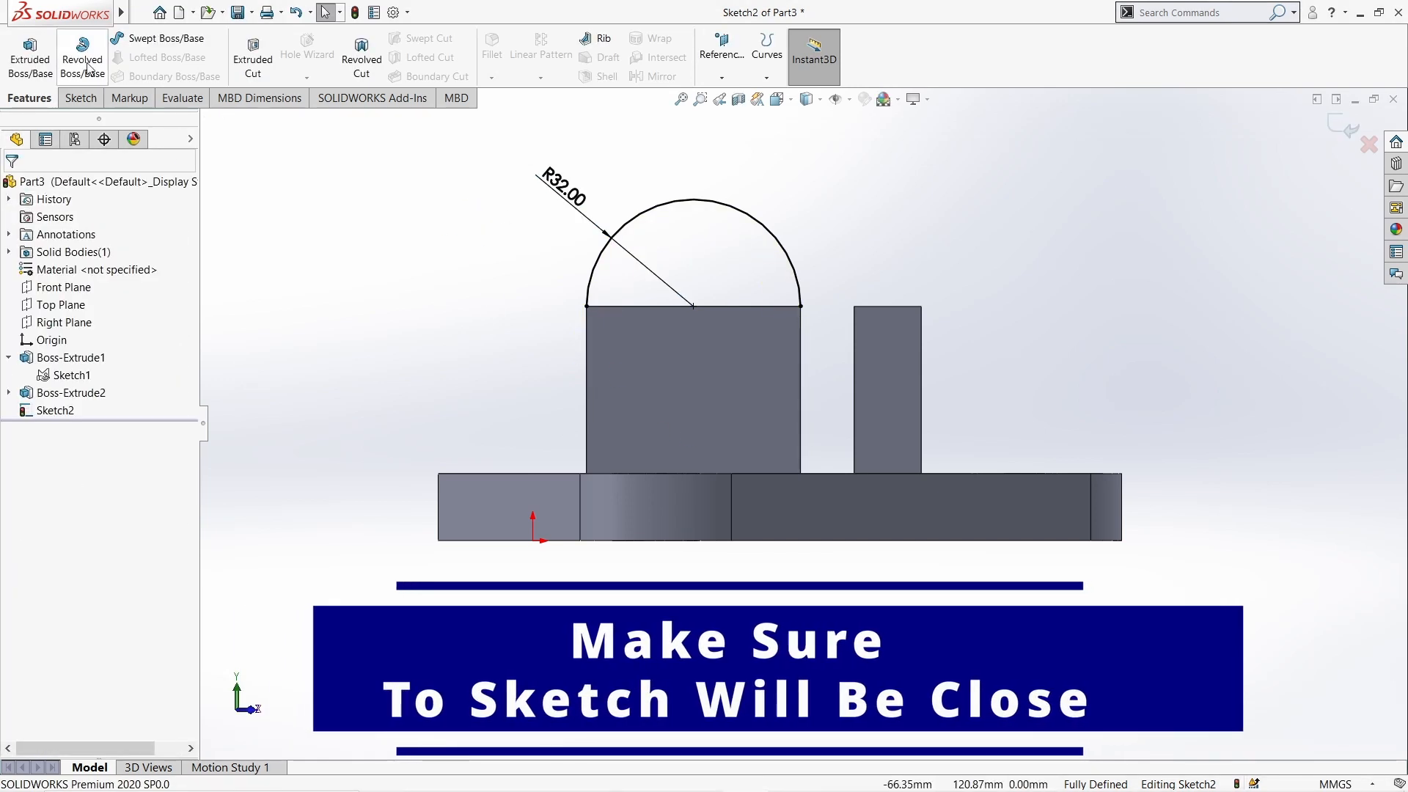
- Close the arc profile with a 64 mm horizontal line along the block's top edge
{"action": "left_click", "coordinate": [81, 98]}
{"action": "left_click", "coordinate": [137, 38]}
{"action": "left_click", "coordinate": [585, 307]}
{"action": "left_click", "coordinate": [800, 306]}
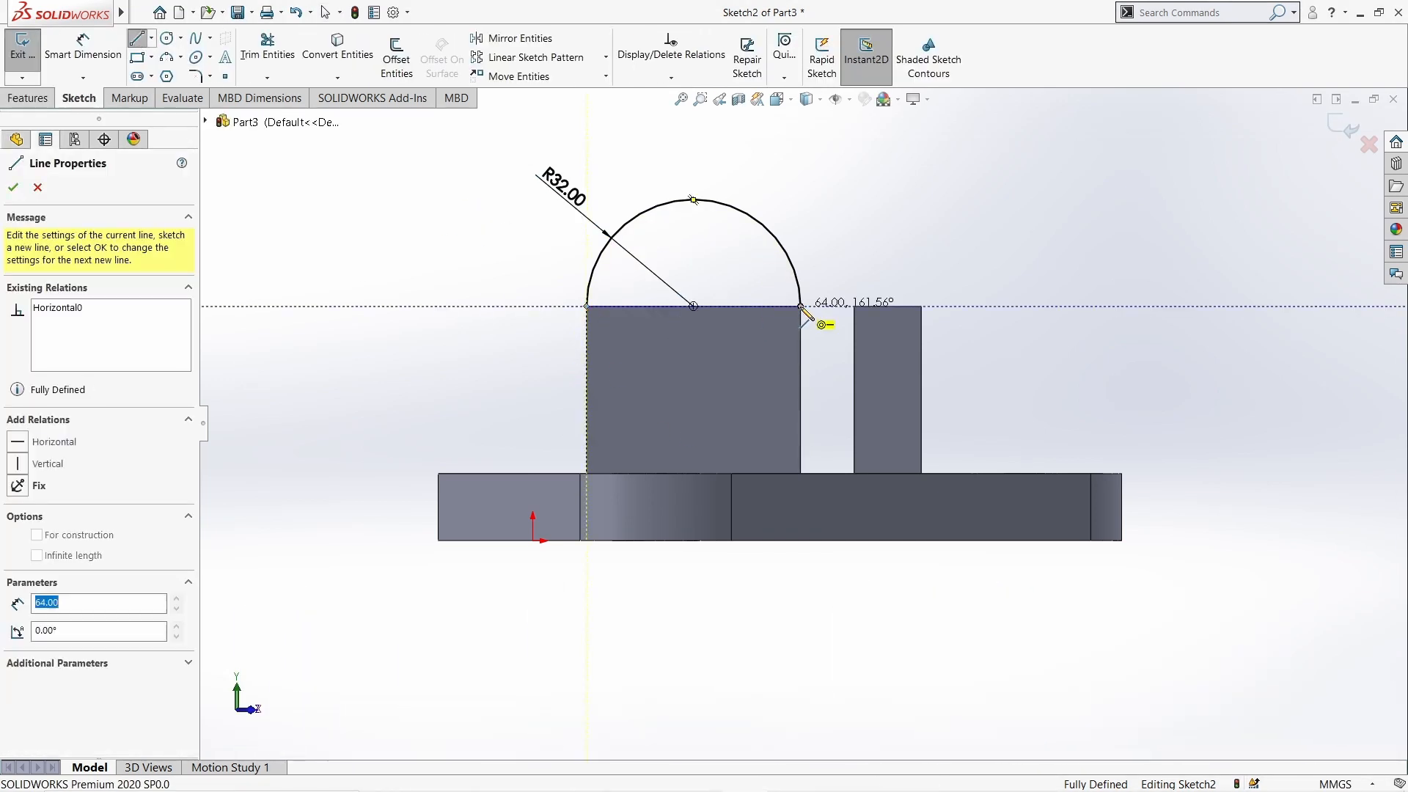
{"action": "left_click", "coordinate": [15, 187]}
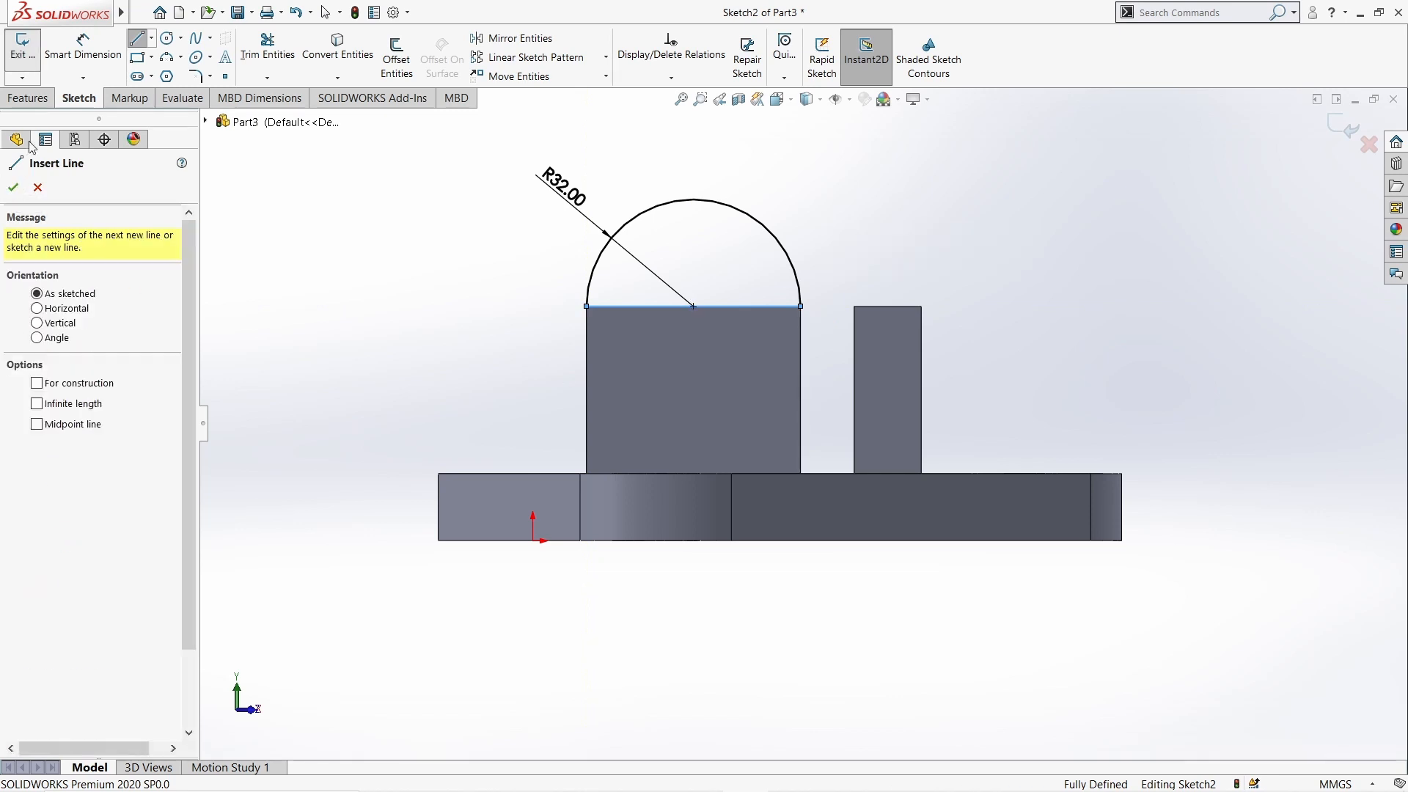
{"action": "left_click", "coordinate": [22, 189]}
{"action": "left_click", "coordinate": [29, 98]}
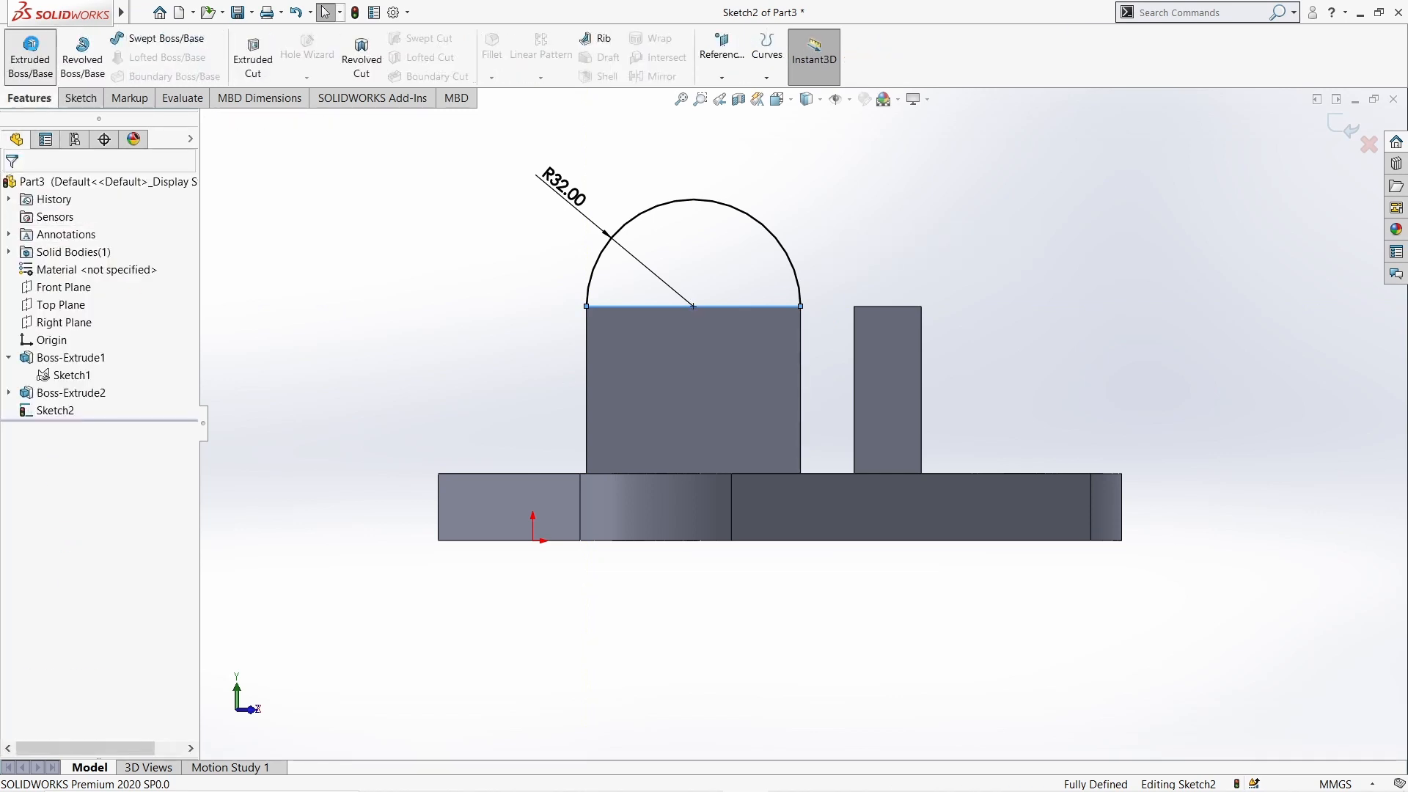
{"action": "left_click", "coordinate": [30, 50]}
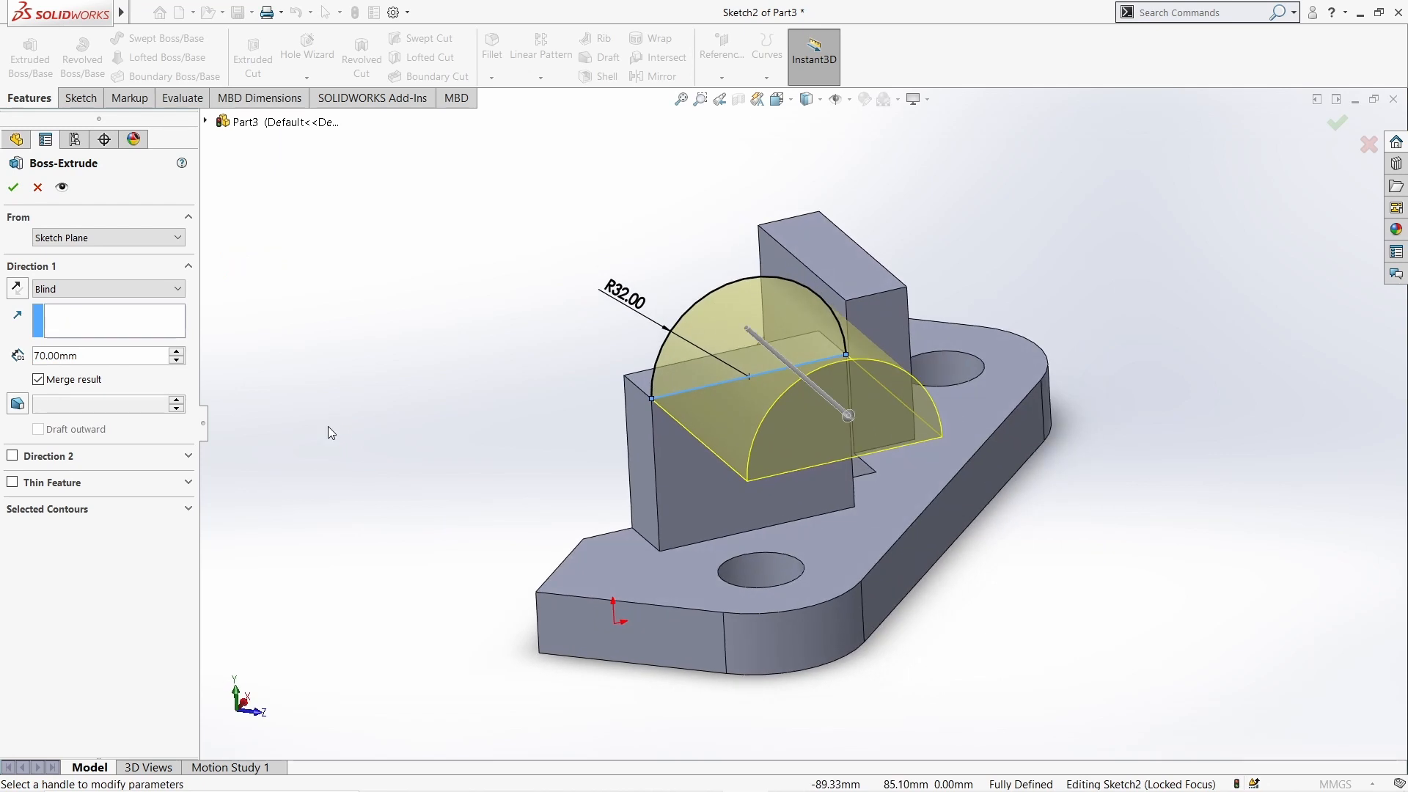
{"action": "key", "text": "Escape"}
- Sketch a circle about 26.4 mm in diameter centred on the arc's centre point
{"action": "left_click", "coordinate": [79, 98]}
{"action": "left_click", "coordinate": [167, 37]}
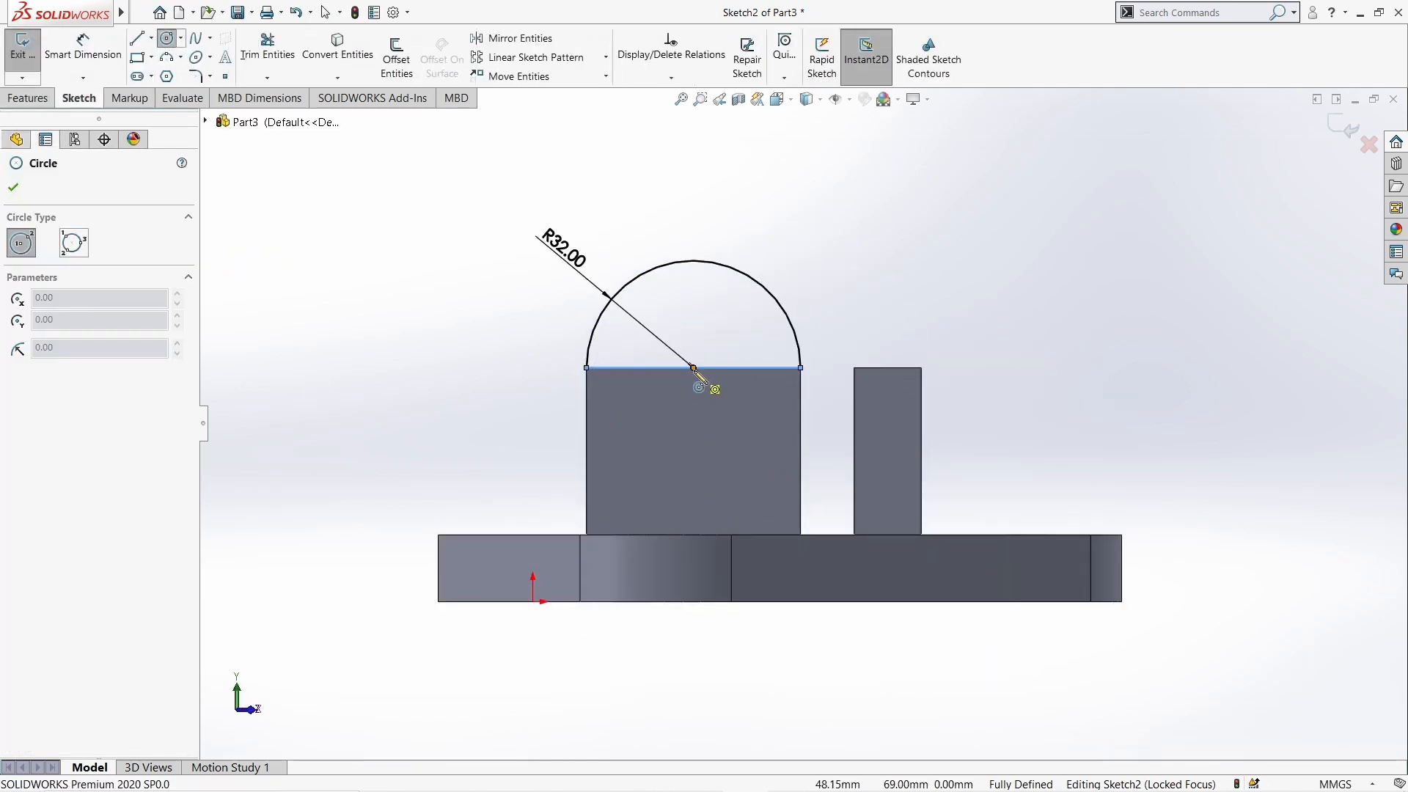
{"action": "left_click", "coordinate": [692, 366]}
{"action": "left_click", "coordinate": [705, 412]}
{"action": "left_click", "coordinate": [727, 339]}
{"action": "key", "text": "Escape"}
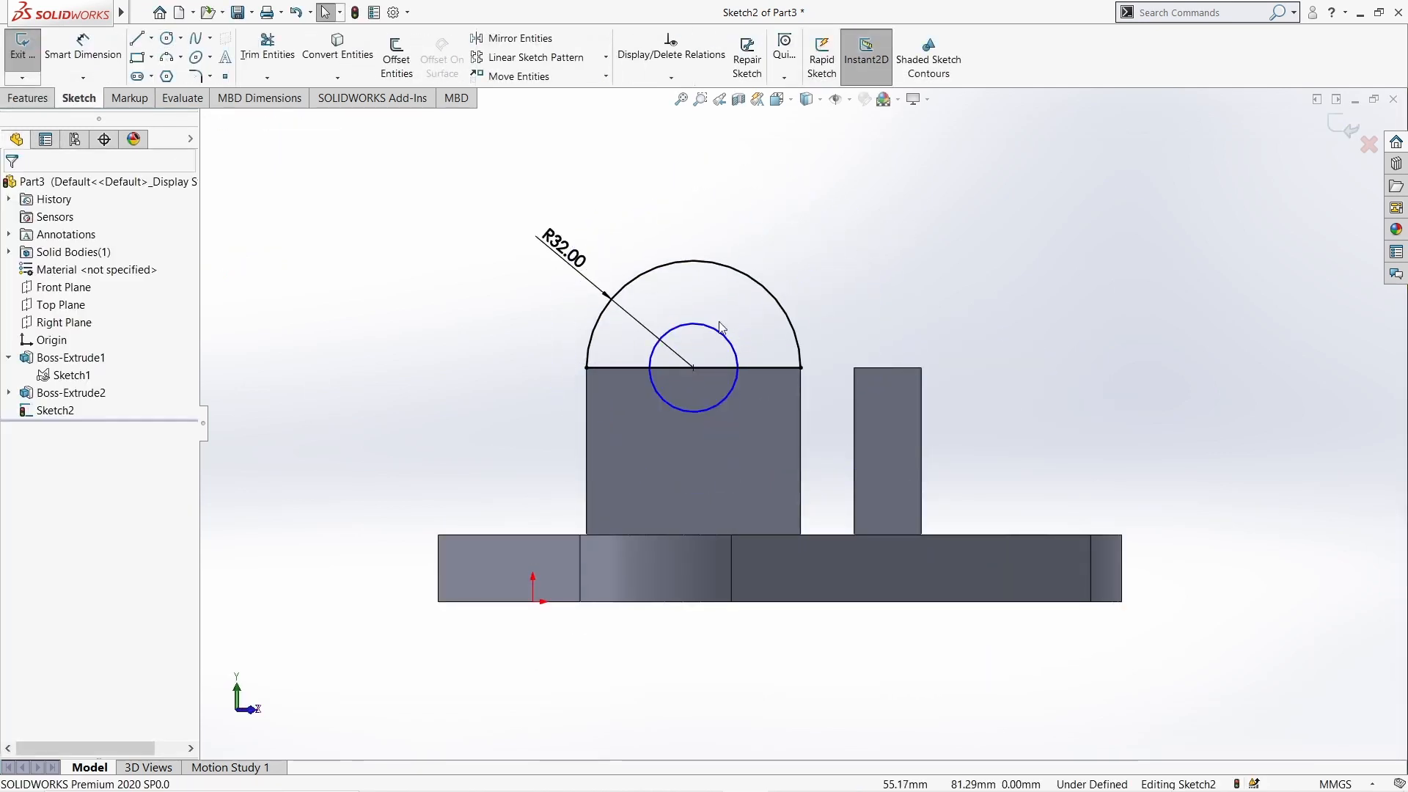
- Dimension the circle's diameter at 26 mm
{"action": "right_click_drag", "start_coordinate": [393, 375], "coordinate": [411, 182]}
{"action": "left_click", "coordinate": [715, 330]}
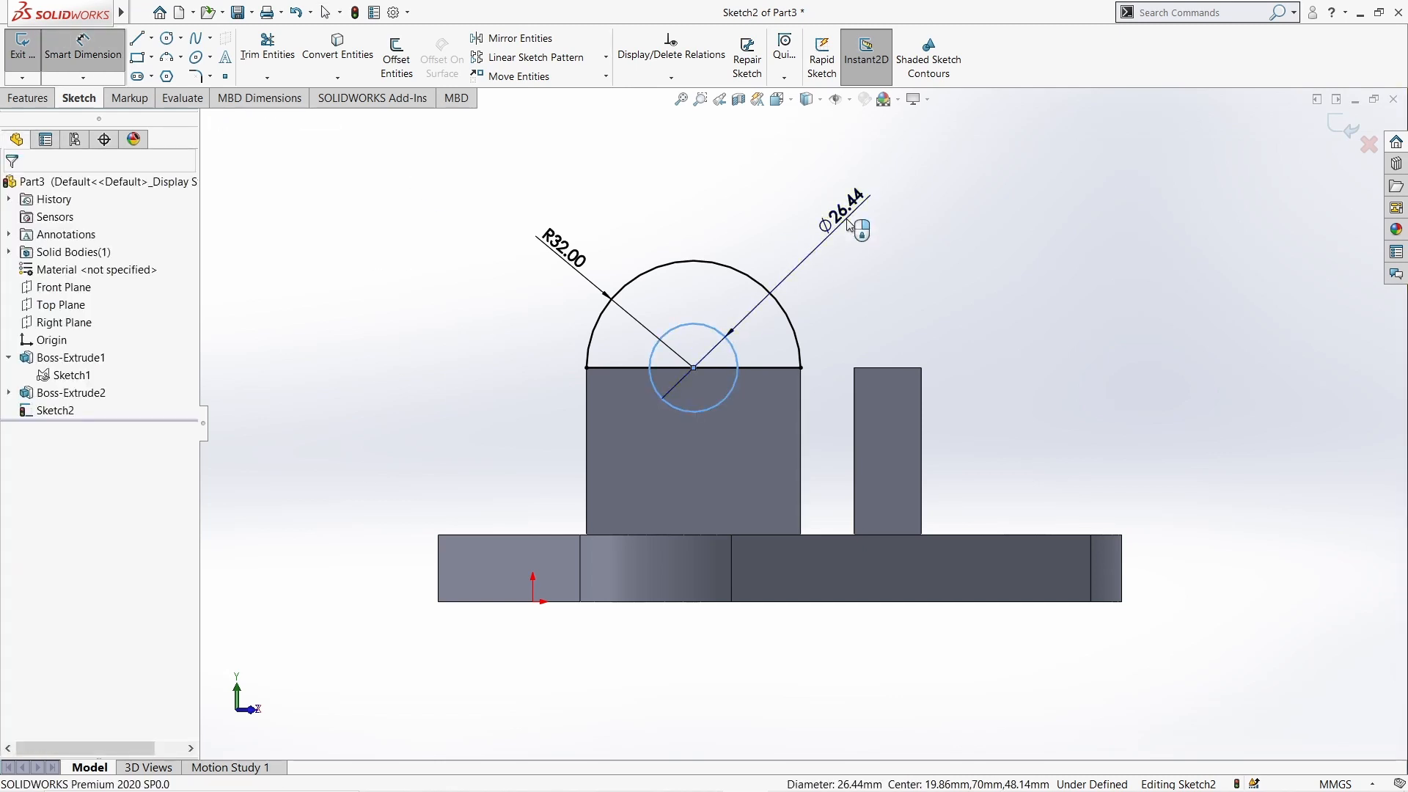
{"action": "left_click", "coordinate": [847, 221]}
{"action": "type", "text": "26"}
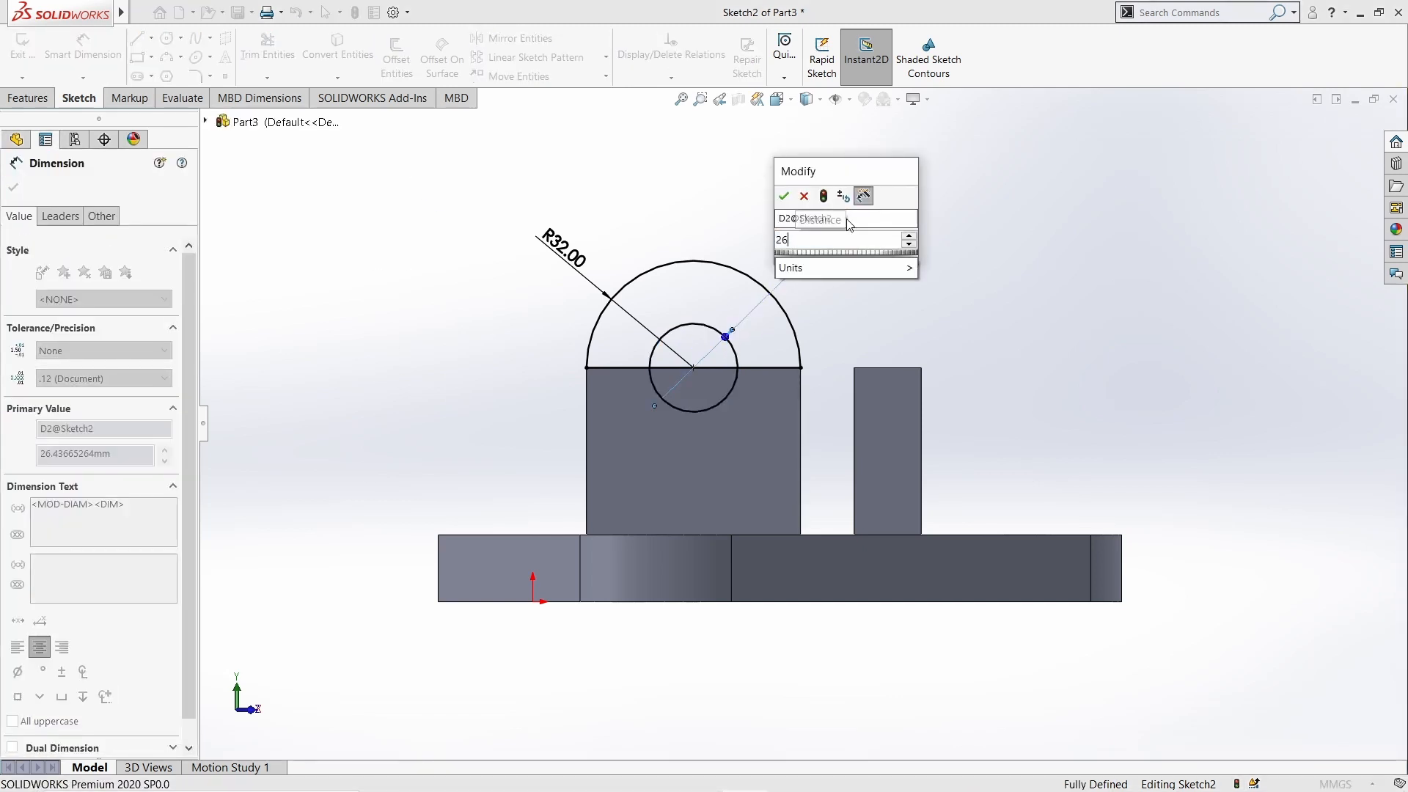
{"action": "key", "text": "Return"}
- Extrude the half-ring region between the arc and the circle 20 mm in the reversed direction, over the block's thickness
{"action": "left_click", "coordinate": [28, 98]}
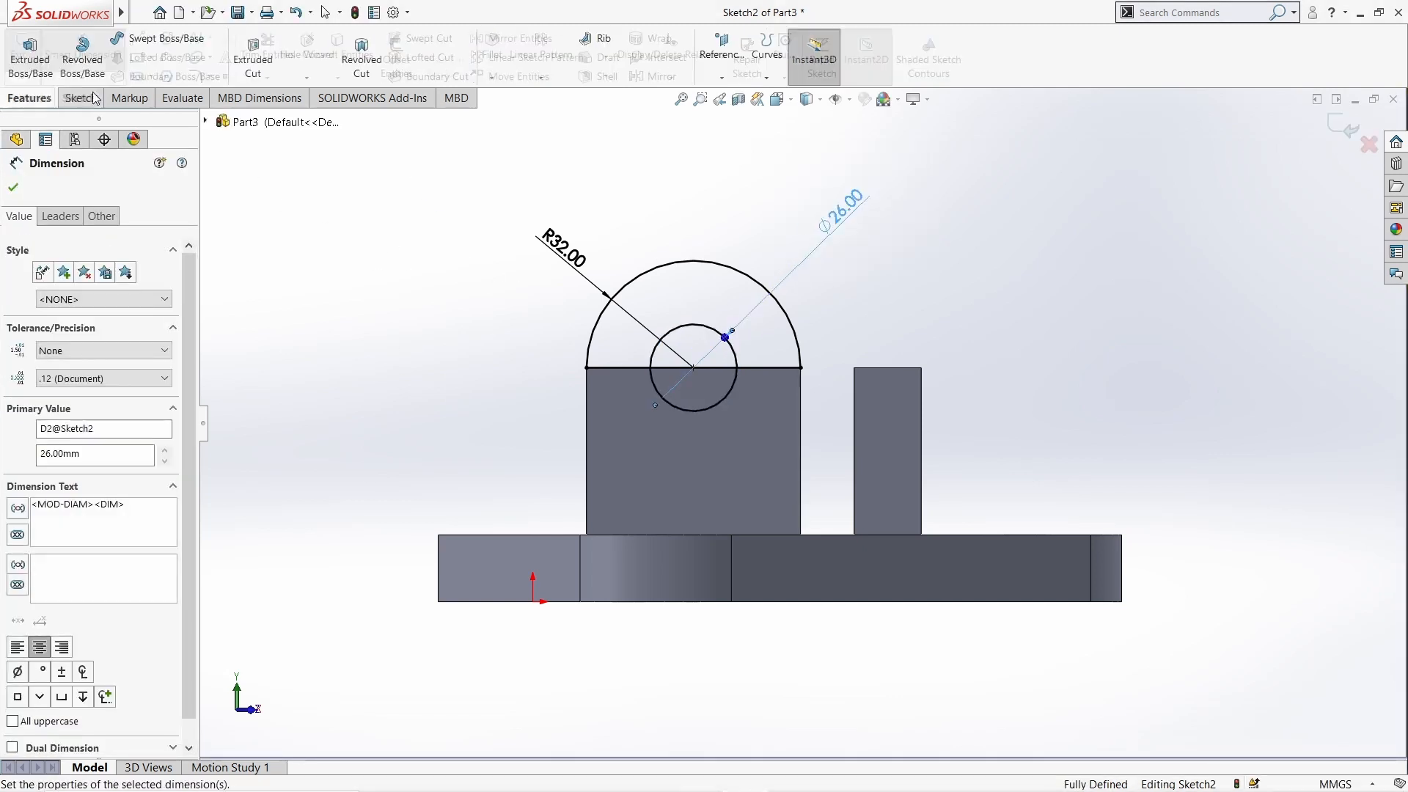
{"action": "left_click", "coordinate": [30, 55]}
{"action": "left_click", "coordinate": [628, 351]}
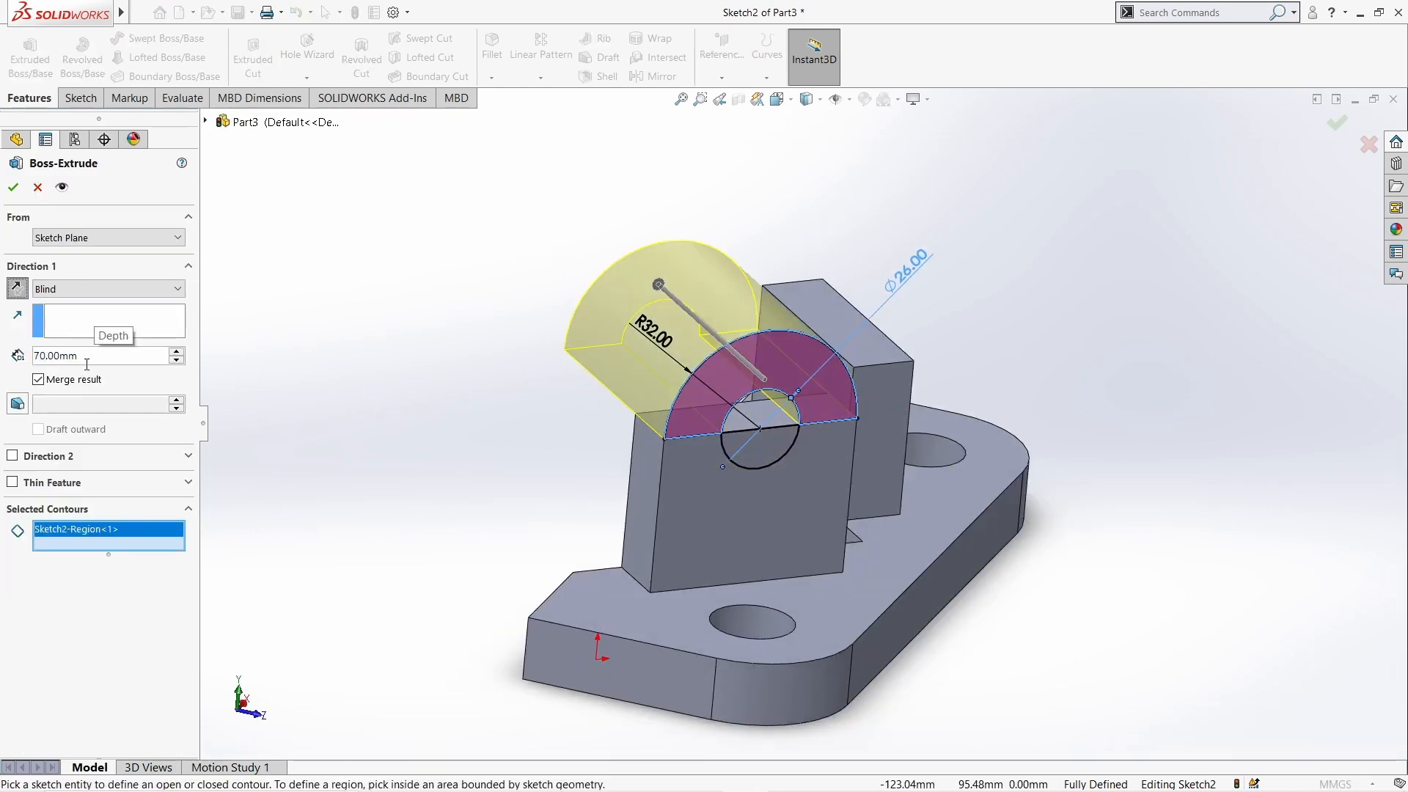
{"action": "type", "text": "20"}
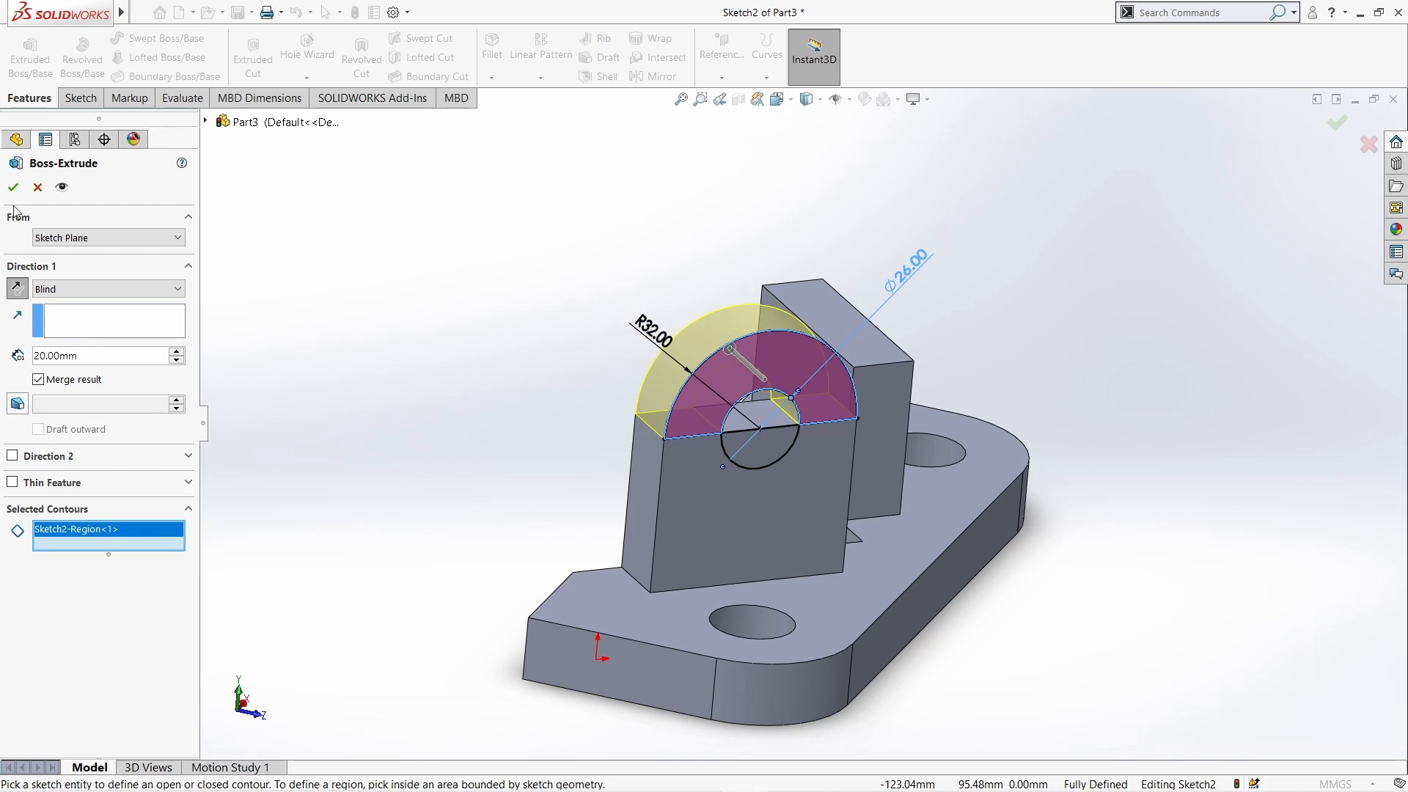
{"action": "left_click", "coordinate": [13, 187]}
- Reuse Sketch2 to cut the lower half of the 26 mm circle through the upright block
{"action": "left_click", "coordinate": [9, 410]}
{"action": "left_click", "coordinate": [71, 427]}
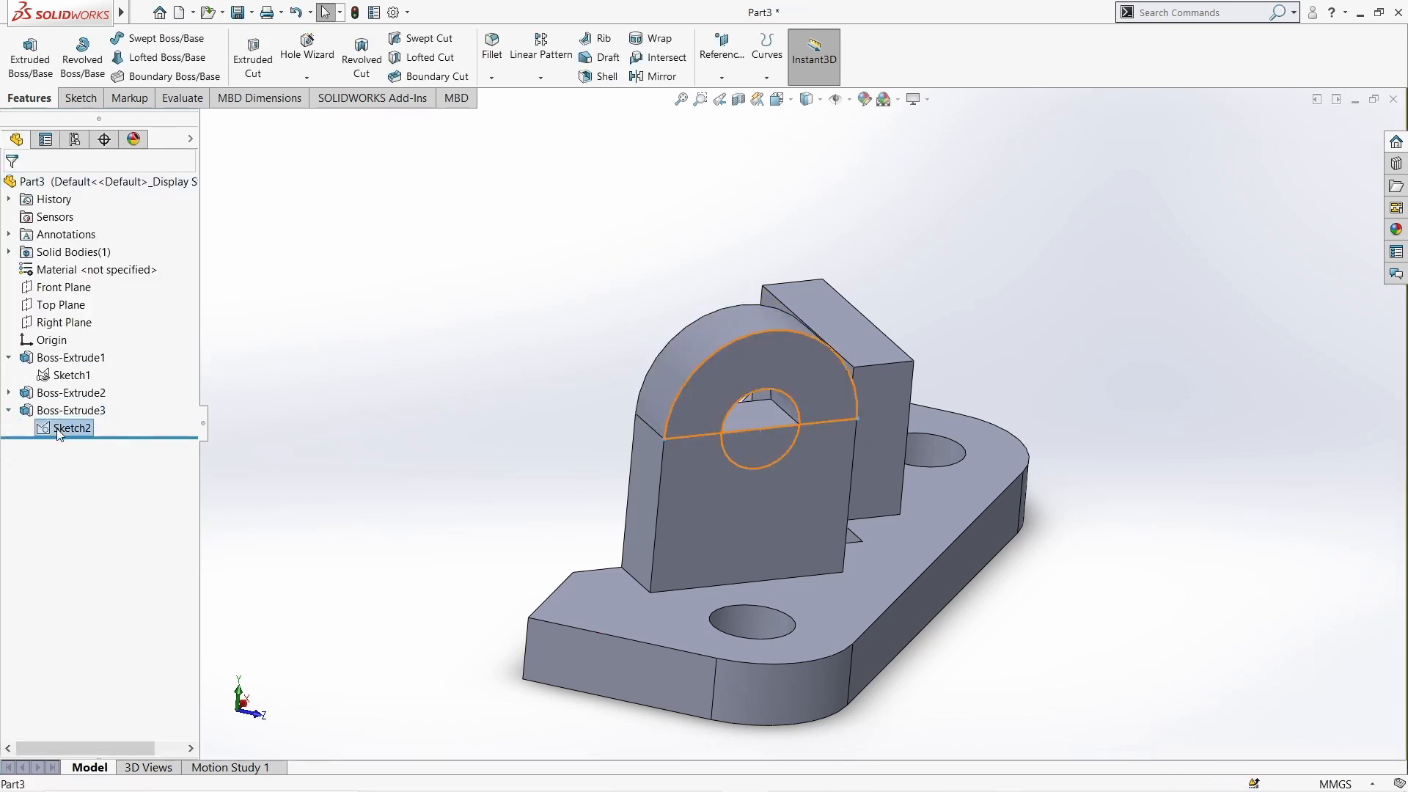
{"action": "left_click", "coordinate": [253, 58]}
{"action": "left_click", "coordinate": [771, 460]}
{"action": "right_click", "coordinate": [498, 448]}
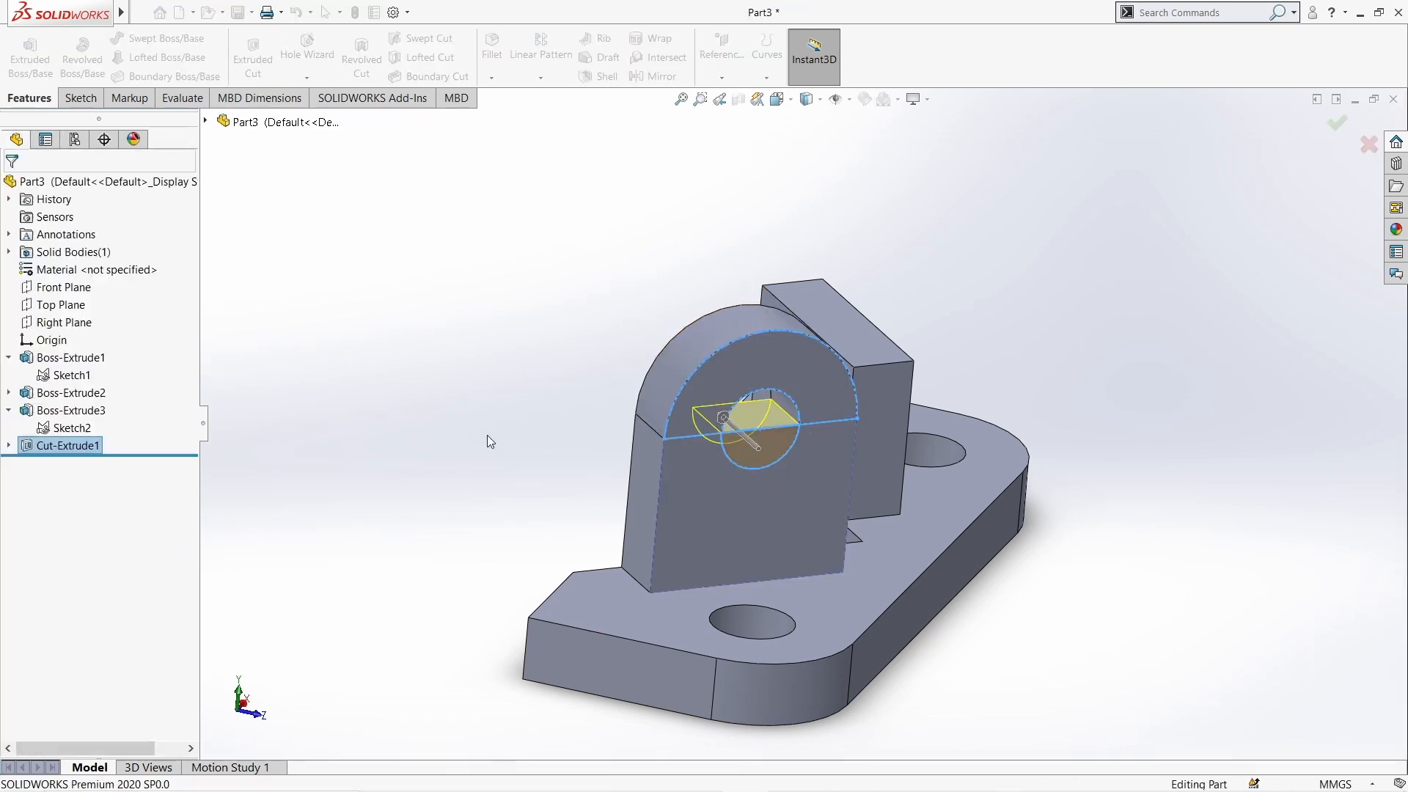
- Start a sketch on the second upright block's outer face and draw a 3-point semicircular arc over its top edge
{"action": "mouse_move", "coordinate": [716, 494]}
{"action": "middle_mouse_down"}
{"action": "mouse_move", "coordinate": [1024, 455]}
{"action": "mouse_move", "coordinate": [880, 396]}
{"action": "middle_mouse_up"}
{"action": "right_click", "coordinate": [873, 370]}
{"action": "left_click", "coordinate": [908, 353]}
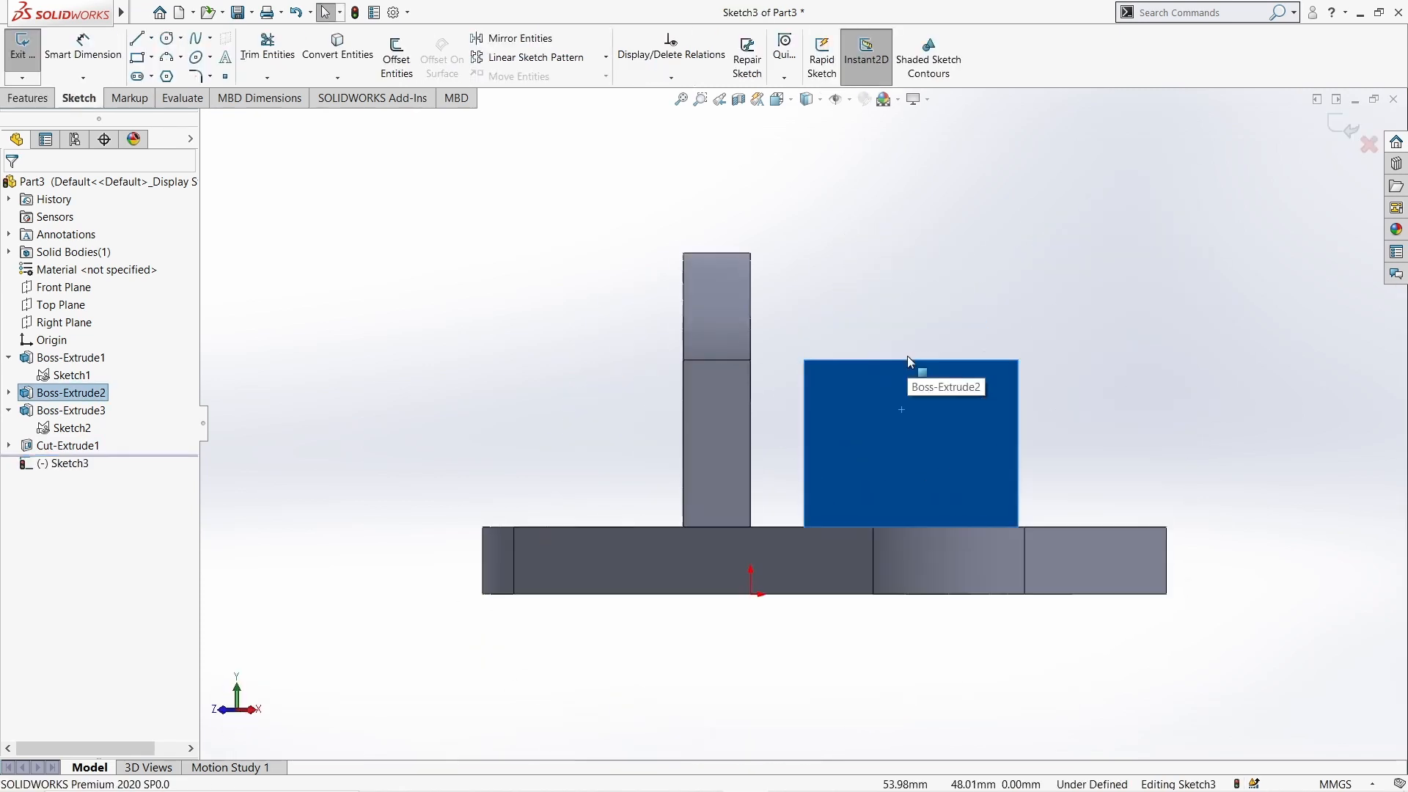
{"action": "left_click", "coordinate": [804, 360]}
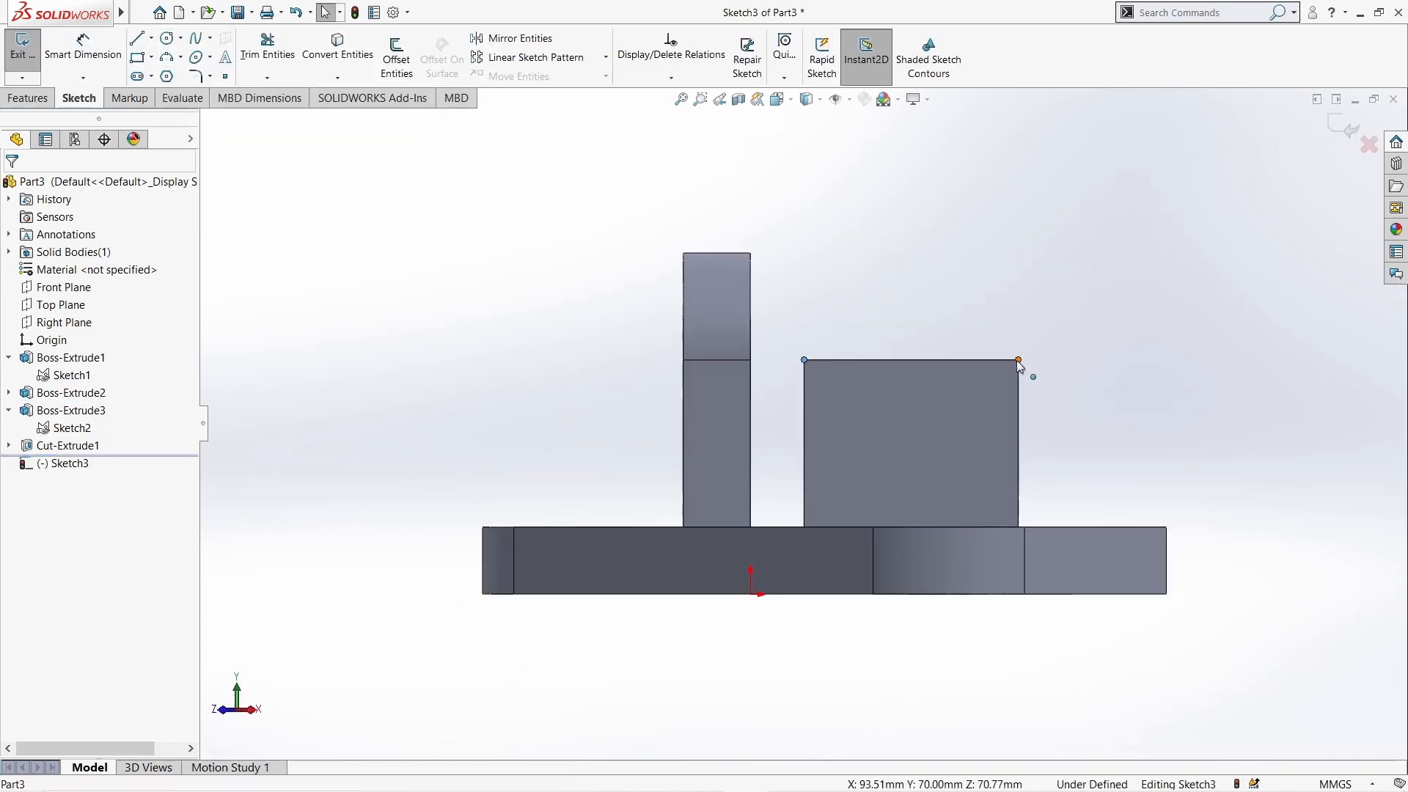
{"action": "left_click", "coordinate": [167, 57]}
{"action": "left_click", "coordinate": [805, 360]}
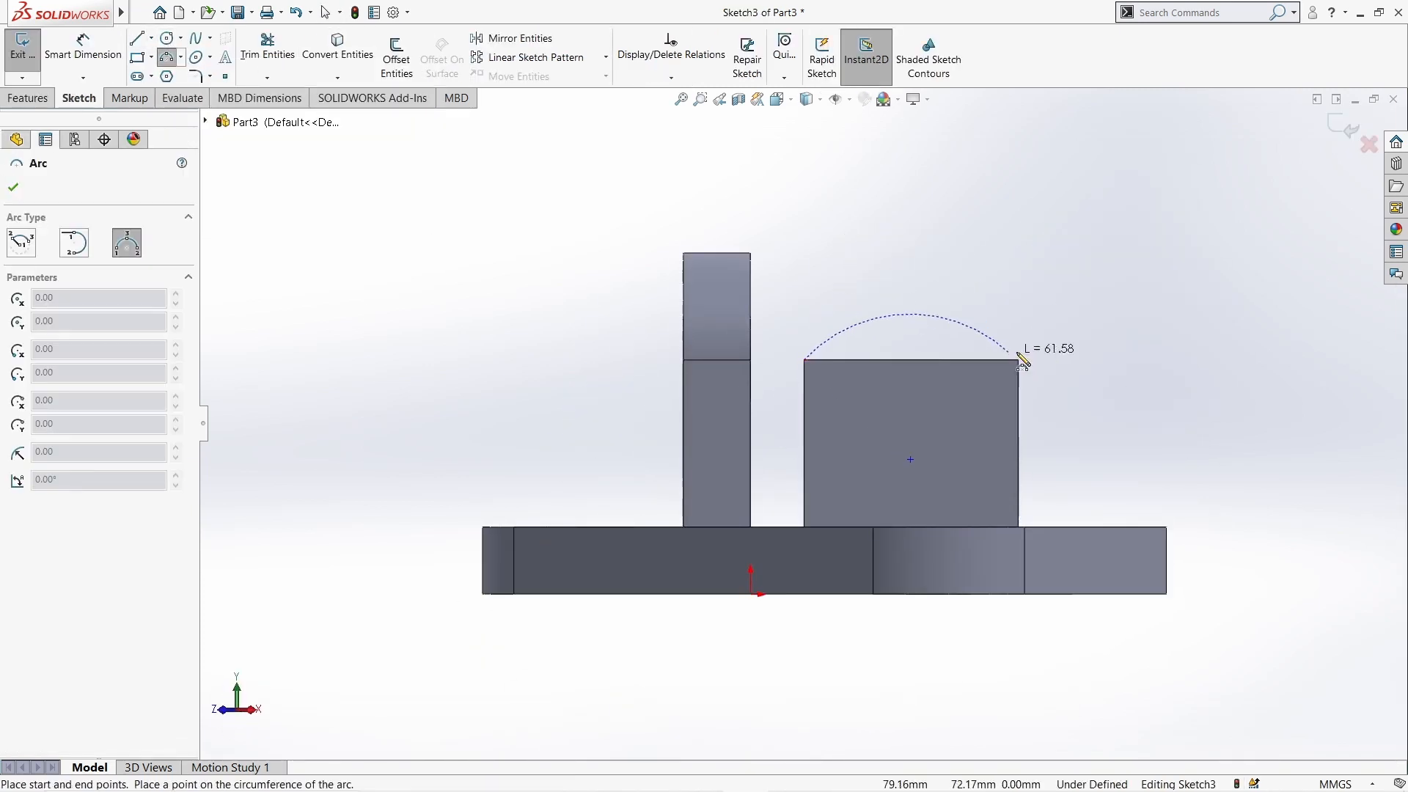
{"action": "left_click", "coordinate": [1017, 360]}
{"action": "left_click", "coordinate": [907, 255]}
{"action": "key", "text": "Escape"}
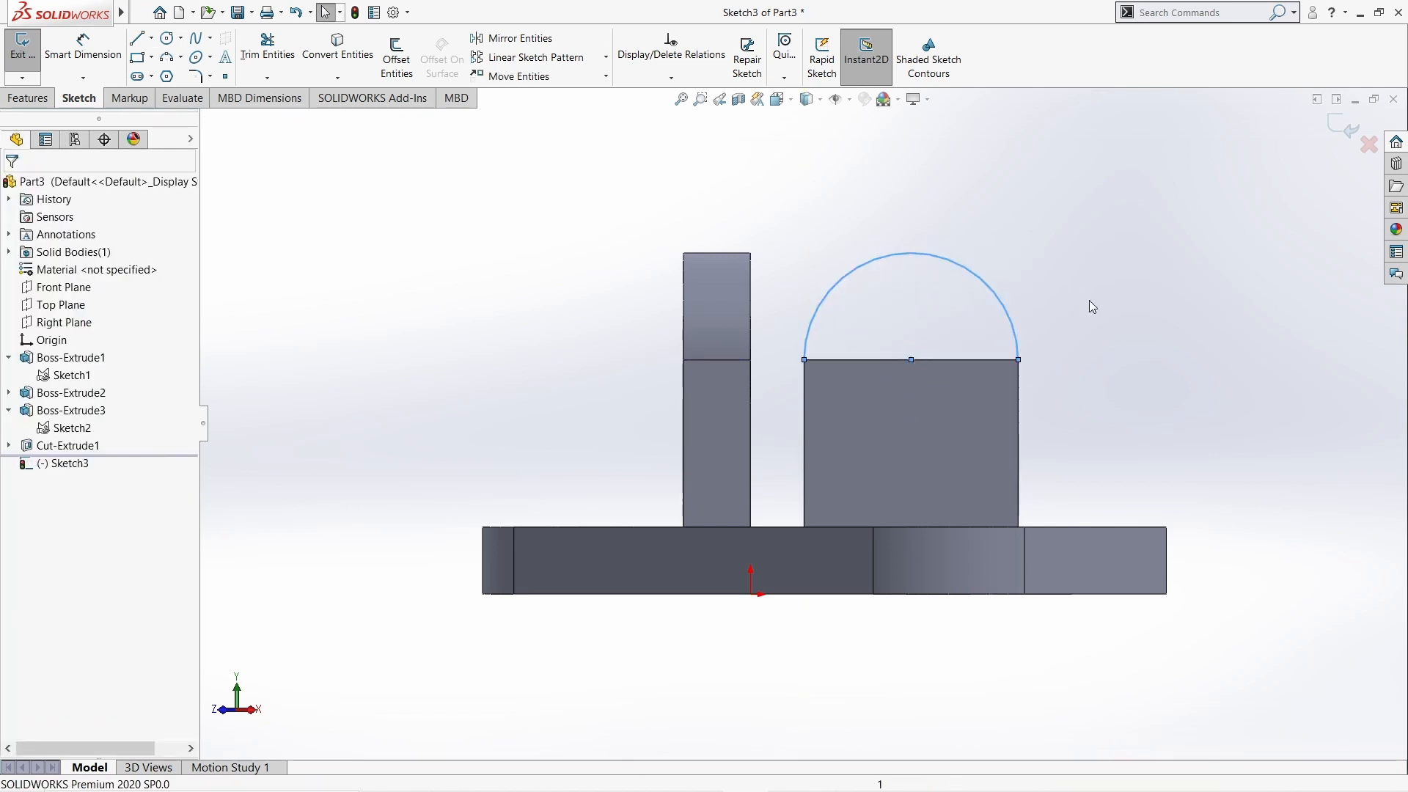
- Add a 32 mm radius dimension to the arc above the second block
{"action": "left_click", "coordinate": [98, 58]}
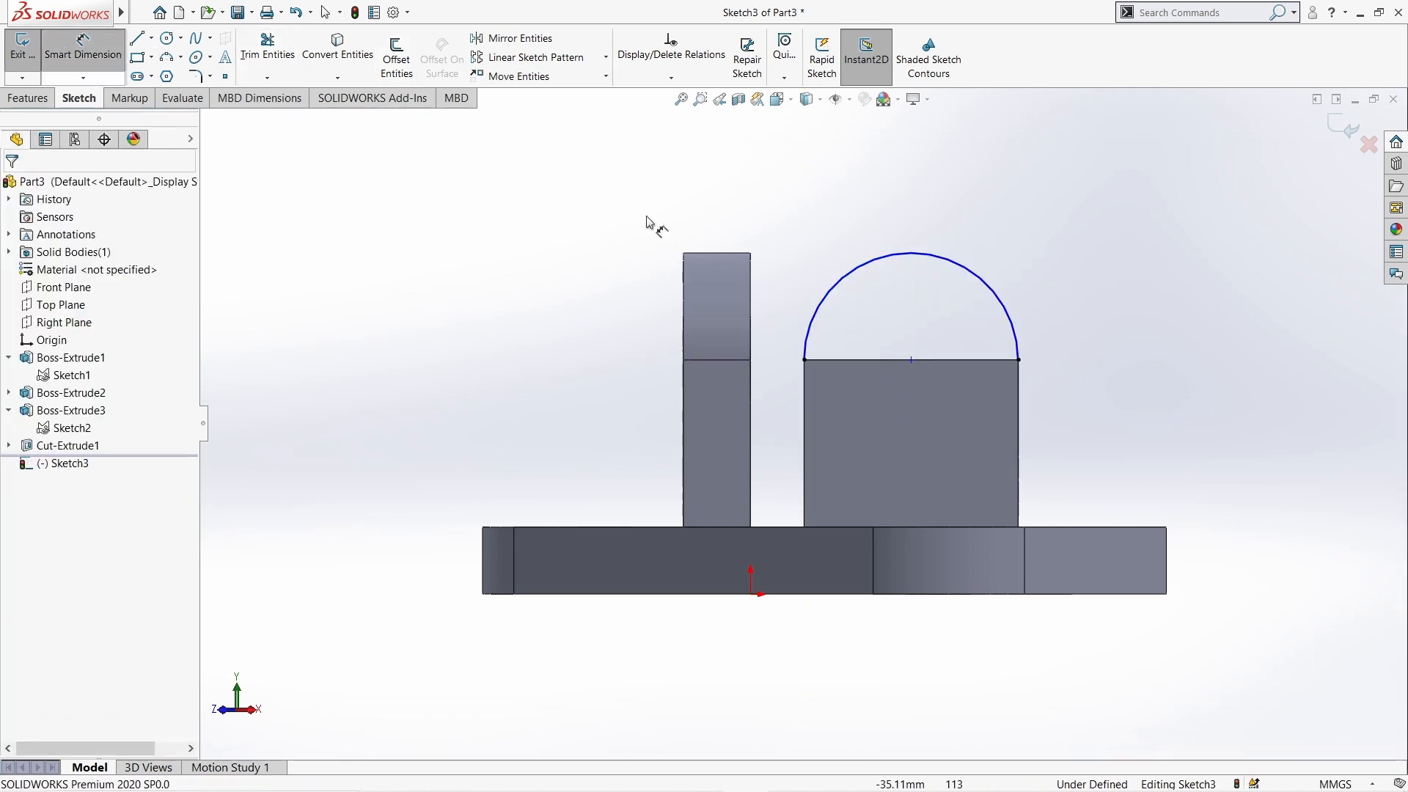
{"action": "left_click", "coordinate": [928, 254]}
{"action": "left_click", "coordinate": [1015, 191]}
{"action": "key", "text": "Return"}
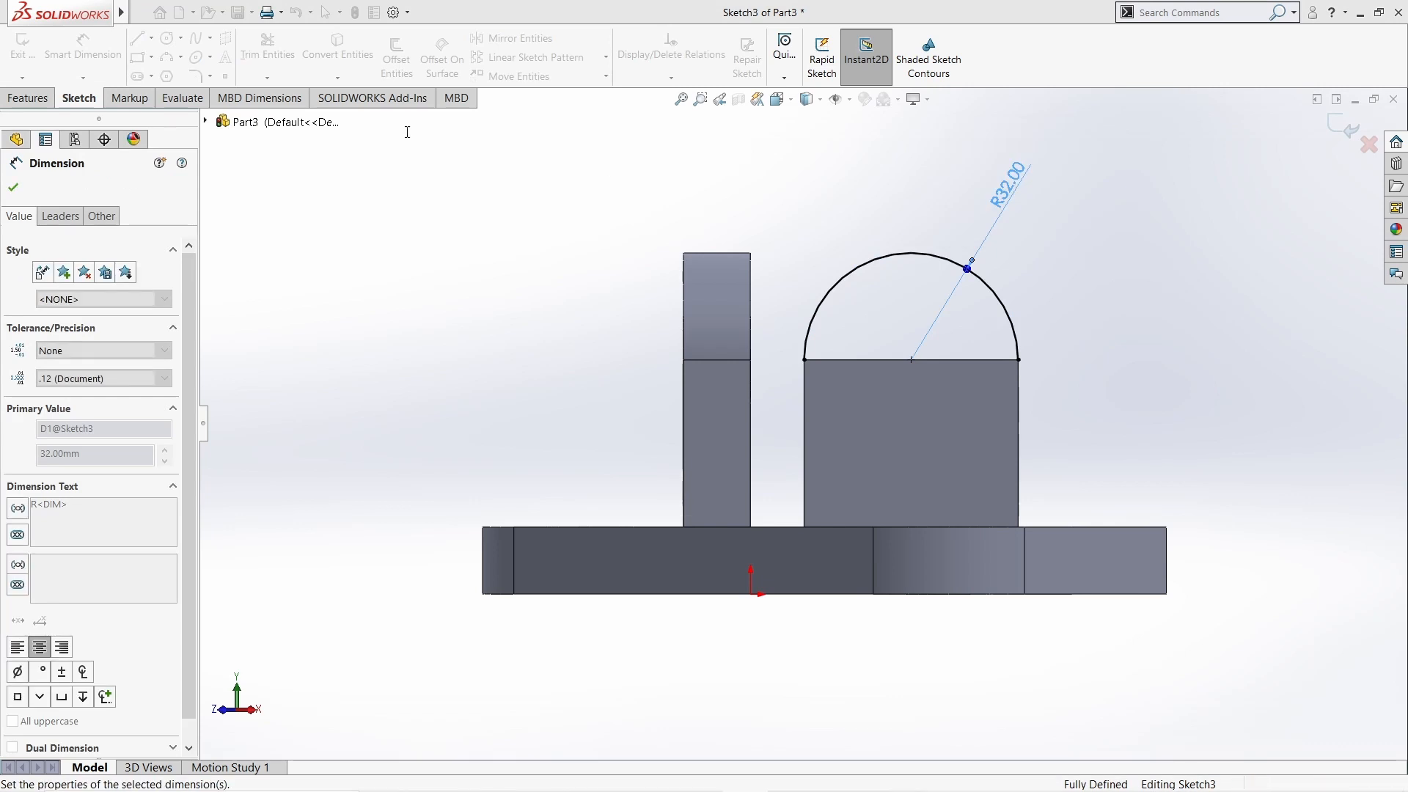
- Close the second block's arc with a horizontal line between its two endpoints
{"action": "left_click", "coordinate": [141, 41]}
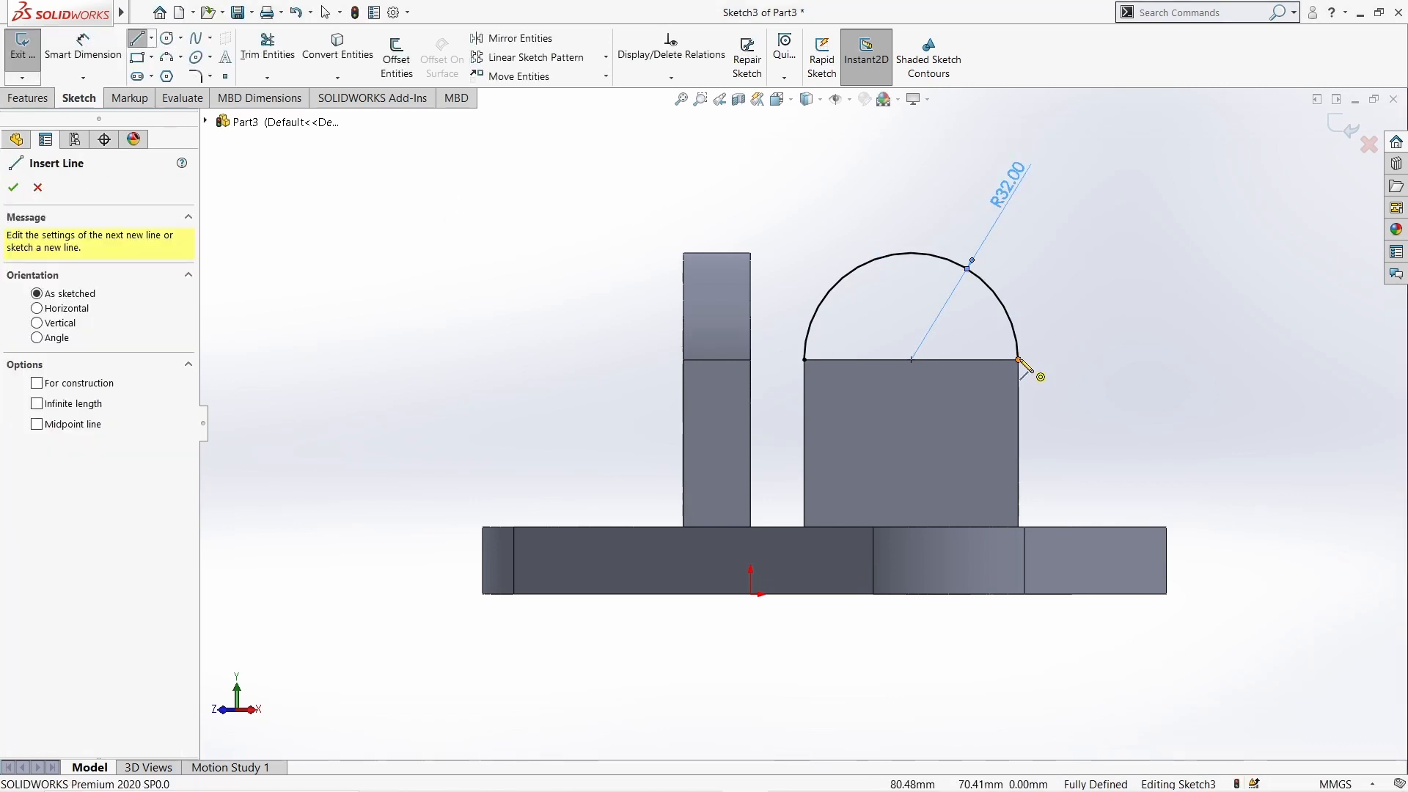
{"action": "left_click", "coordinate": [1017, 359]}
{"action": "left_click", "coordinate": [805, 359]}
{"action": "key", "text": "Escape"}
- Sketch a circle about 25.5 mm in diameter centred on the second block's arc centre
{"action": "left_click", "coordinate": [168, 39]}
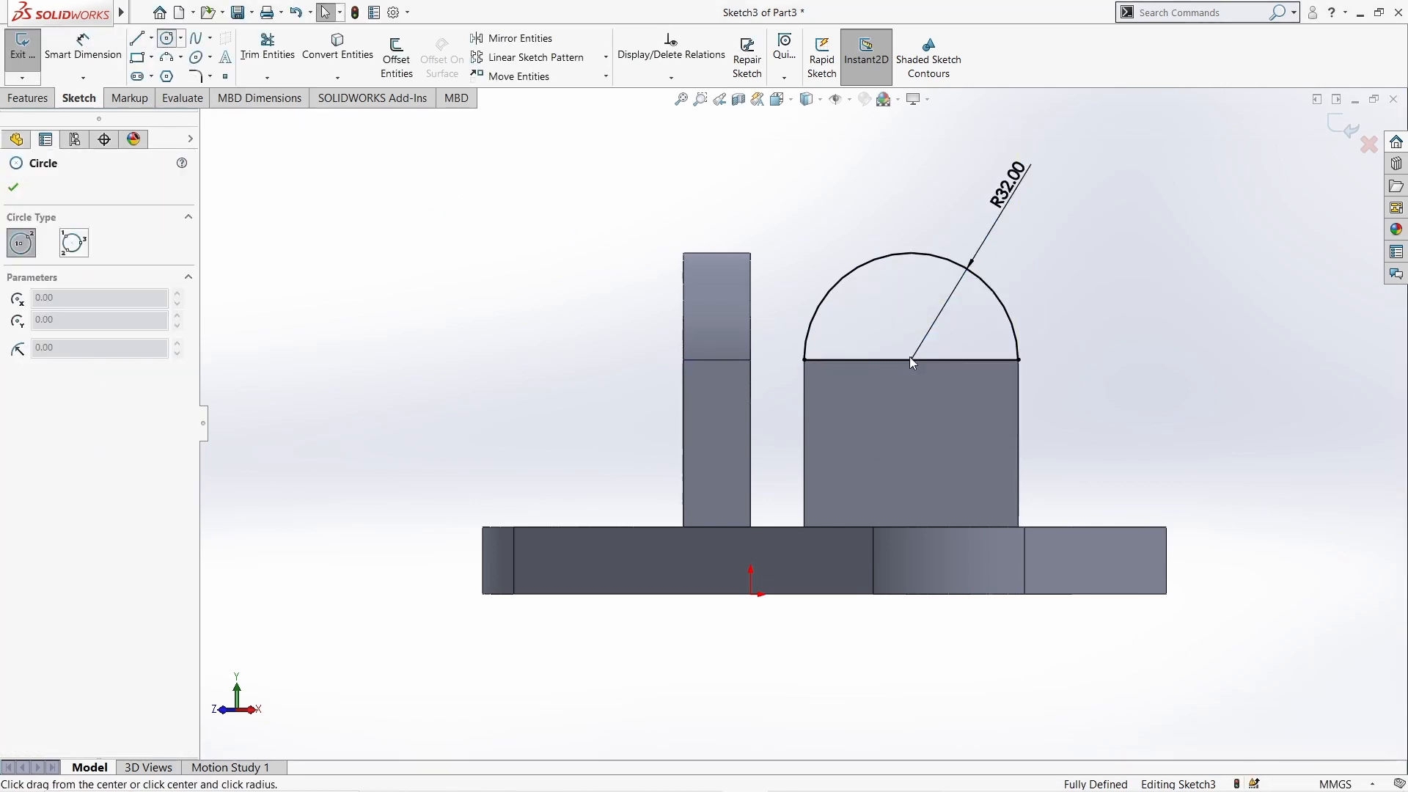
{"action": "left_click", "coordinate": [911, 359]}
{"action": "left_click", "coordinate": [925, 400]}
- Dimension the second block's circle to a diameter of 26 mm
{"action": "right_click_drag", "start_coordinate": [460, 399], "coordinate": [464, 330]}
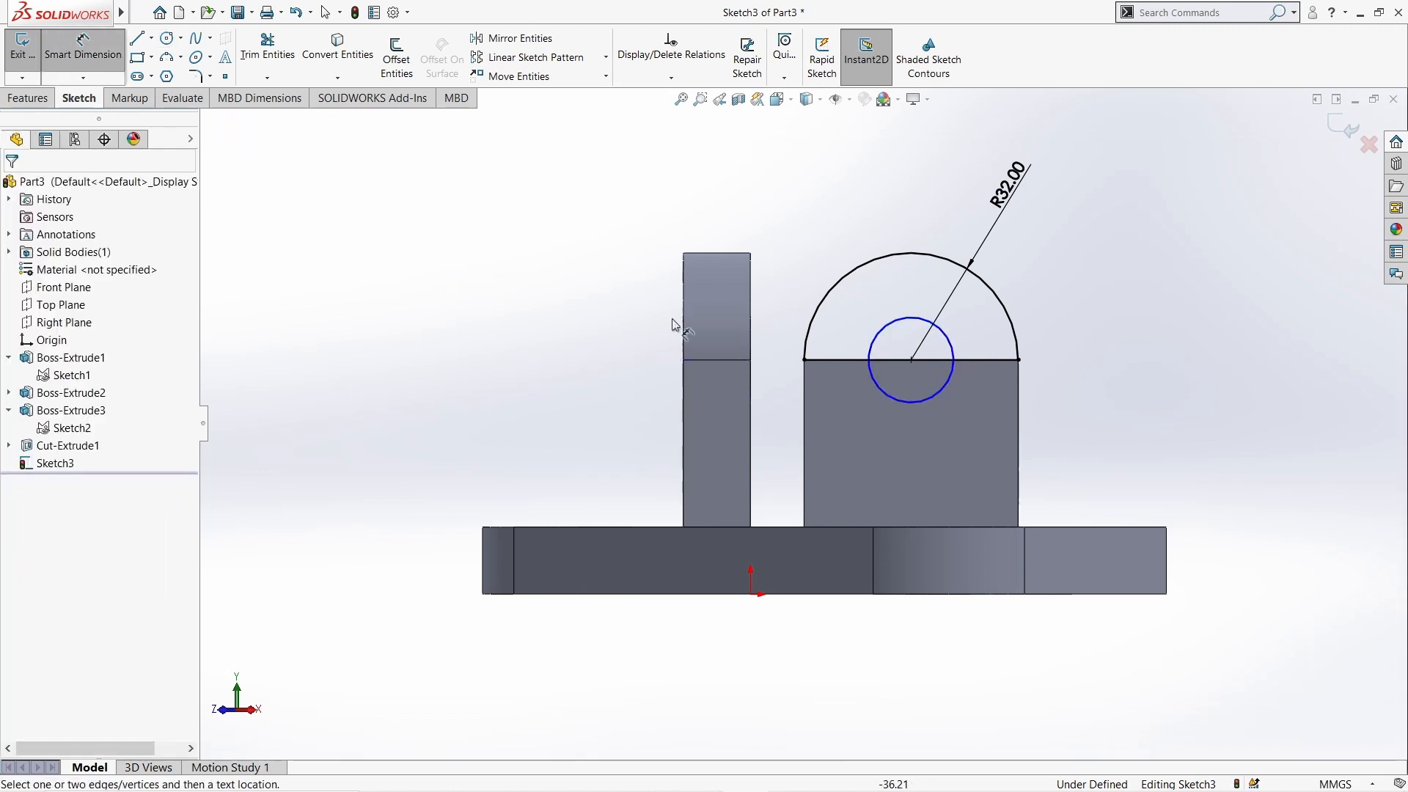
{"action": "left_click", "coordinate": [950, 343]}
{"action": "left_click", "coordinate": [1135, 283]}
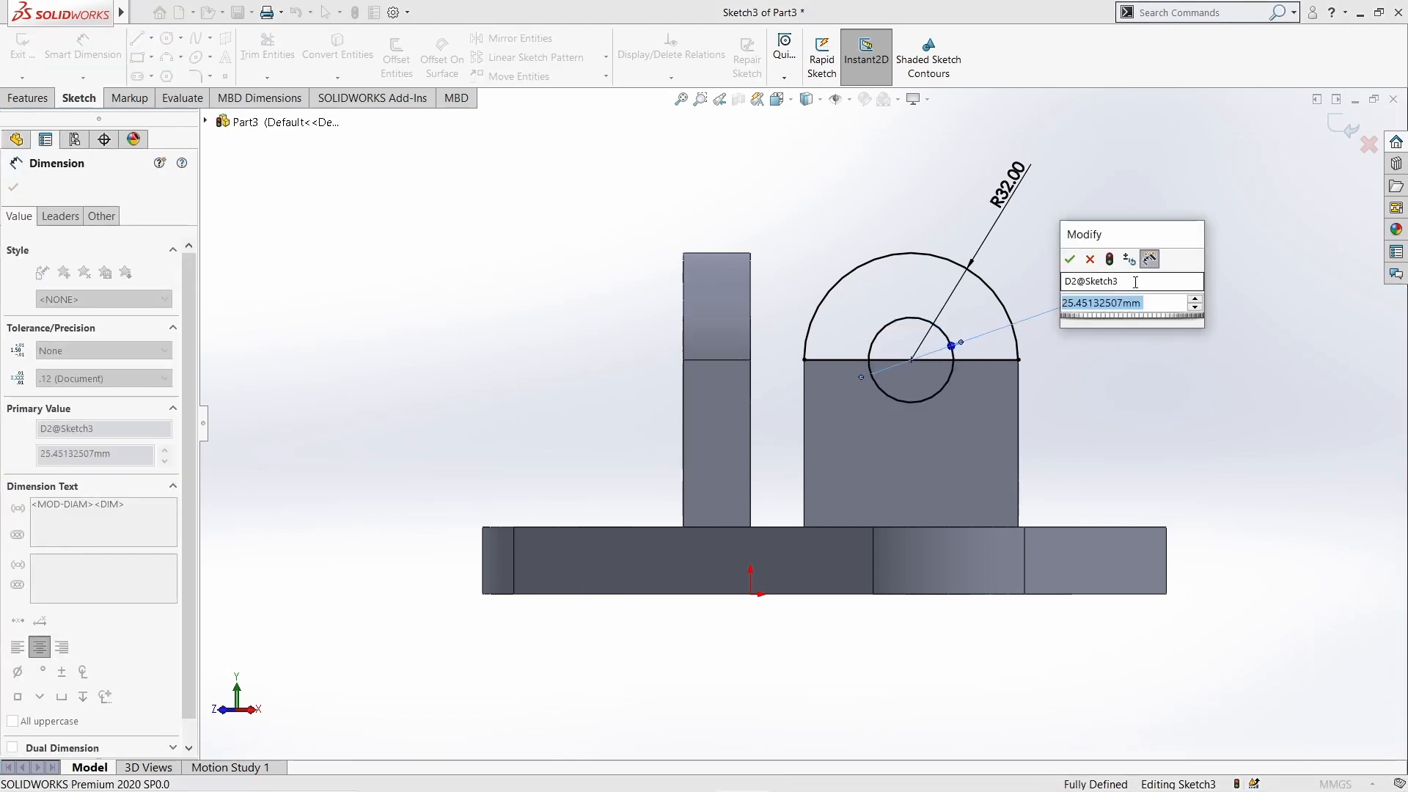
{"action": "type", "text": "26"}
{"action": "key", "text": "Return"}
- Extrude the second block's half-ring region 20 mm in the reversed direction, over the block's thickness
{"action": "scroll", "coordinate": [802, 423], "scroll_direction": "up", "scroll_amount": 1}
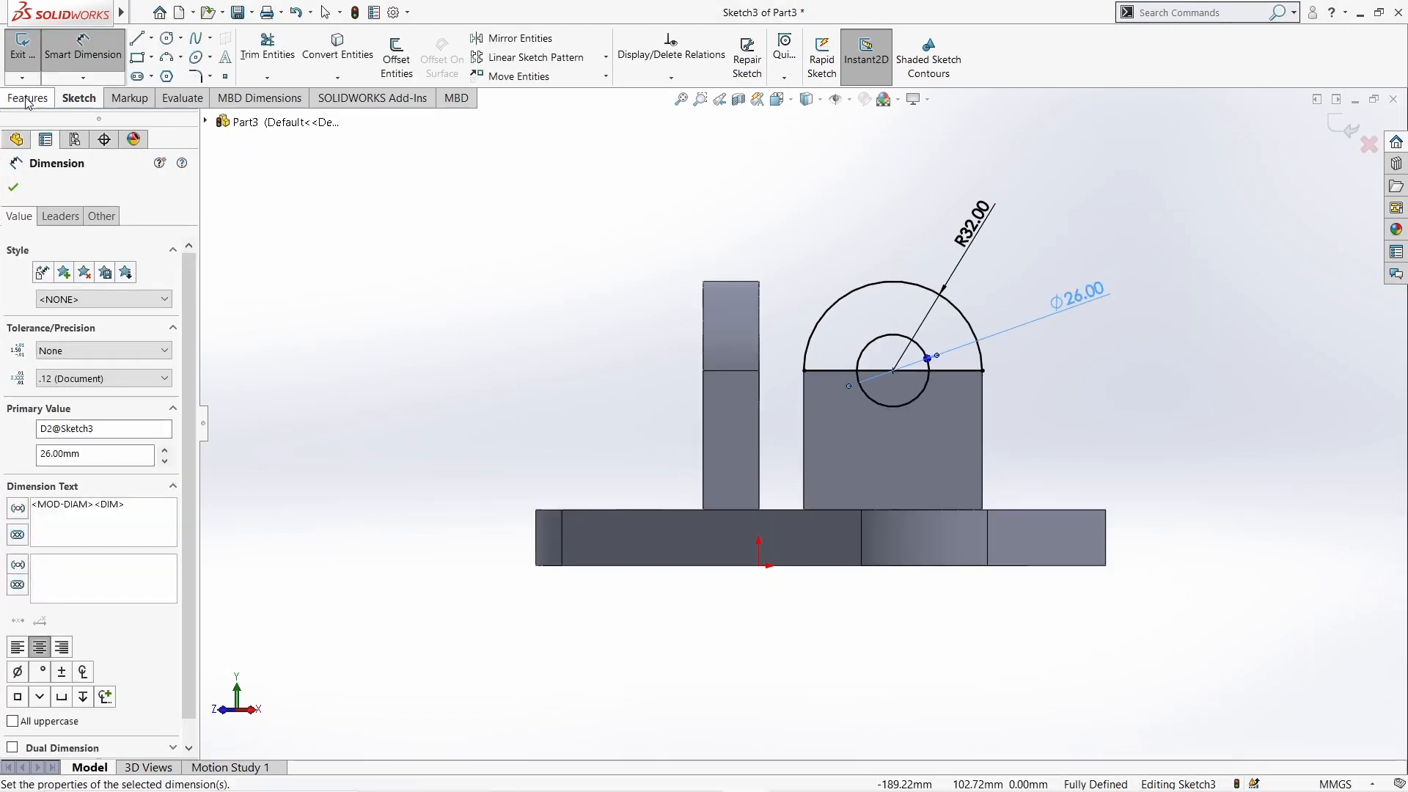
{"action": "left_click", "coordinate": [27, 97]}
{"action": "left_click", "coordinate": [30, 55]}
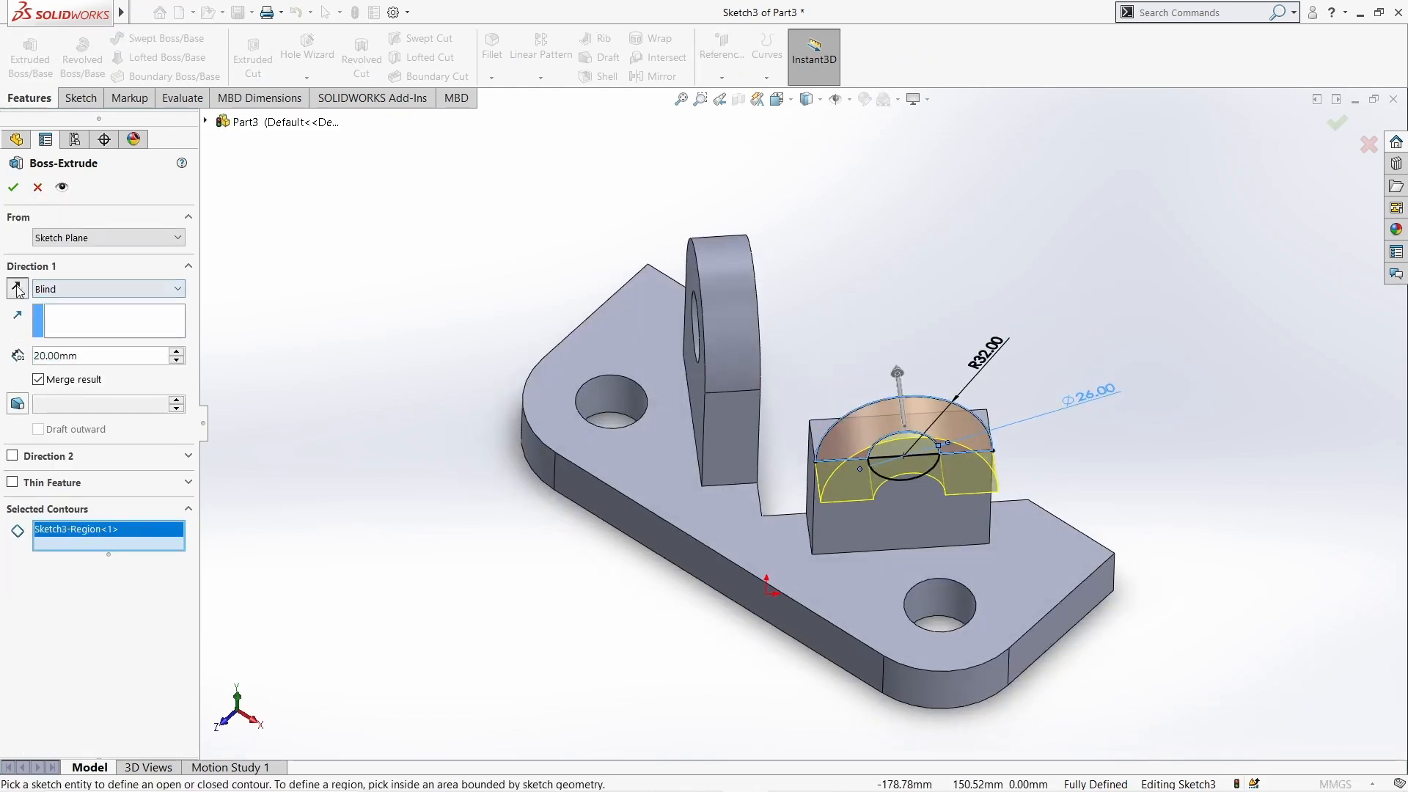
{"action": "left_click", "coordinate": [17, 289]}
{"action": "left_click", "coordinate": [12, 187]}
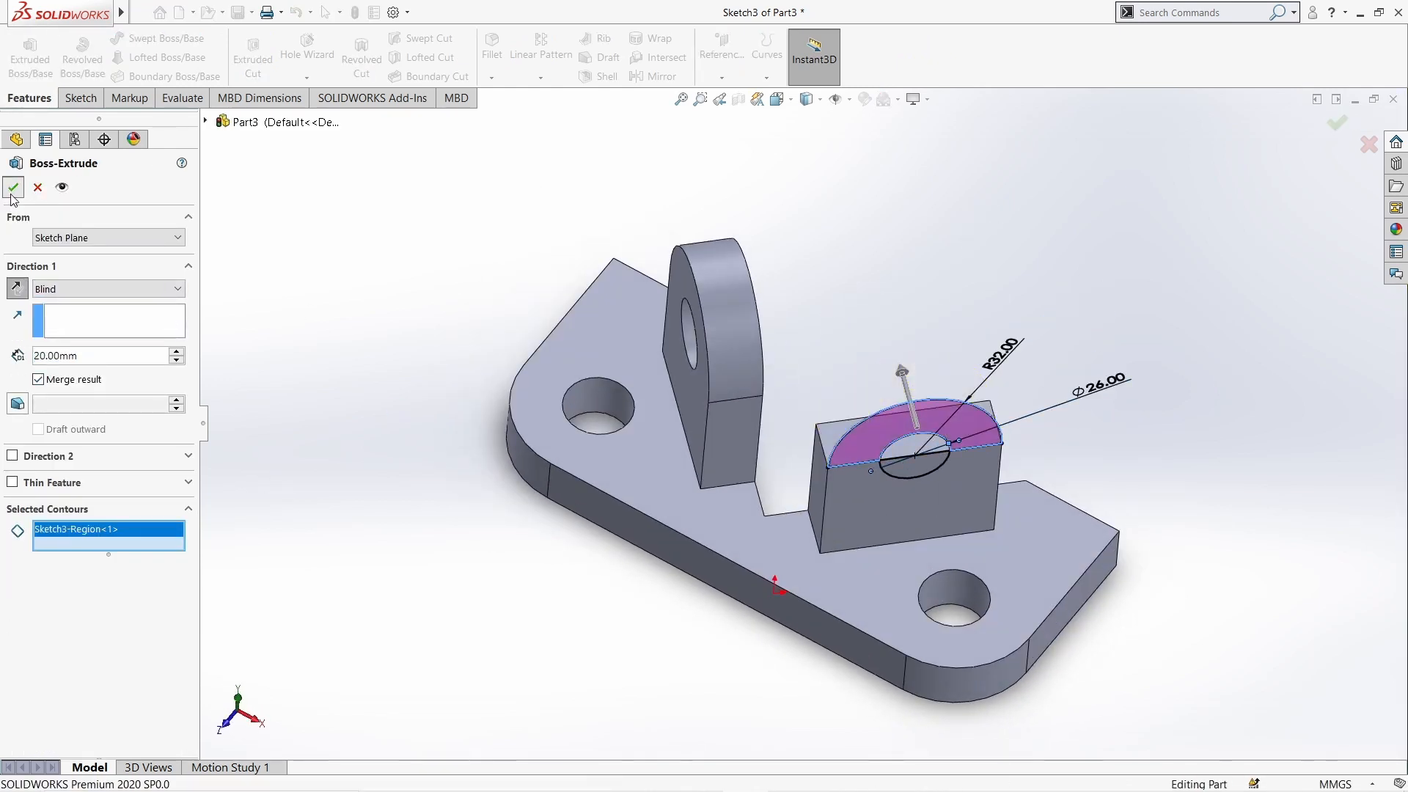
- Reuse Sketch3 to cut the lower half of the 26 mm circle 20 mm deep through the second block
{"action": "left_click", "coordinate": [252, 45]}
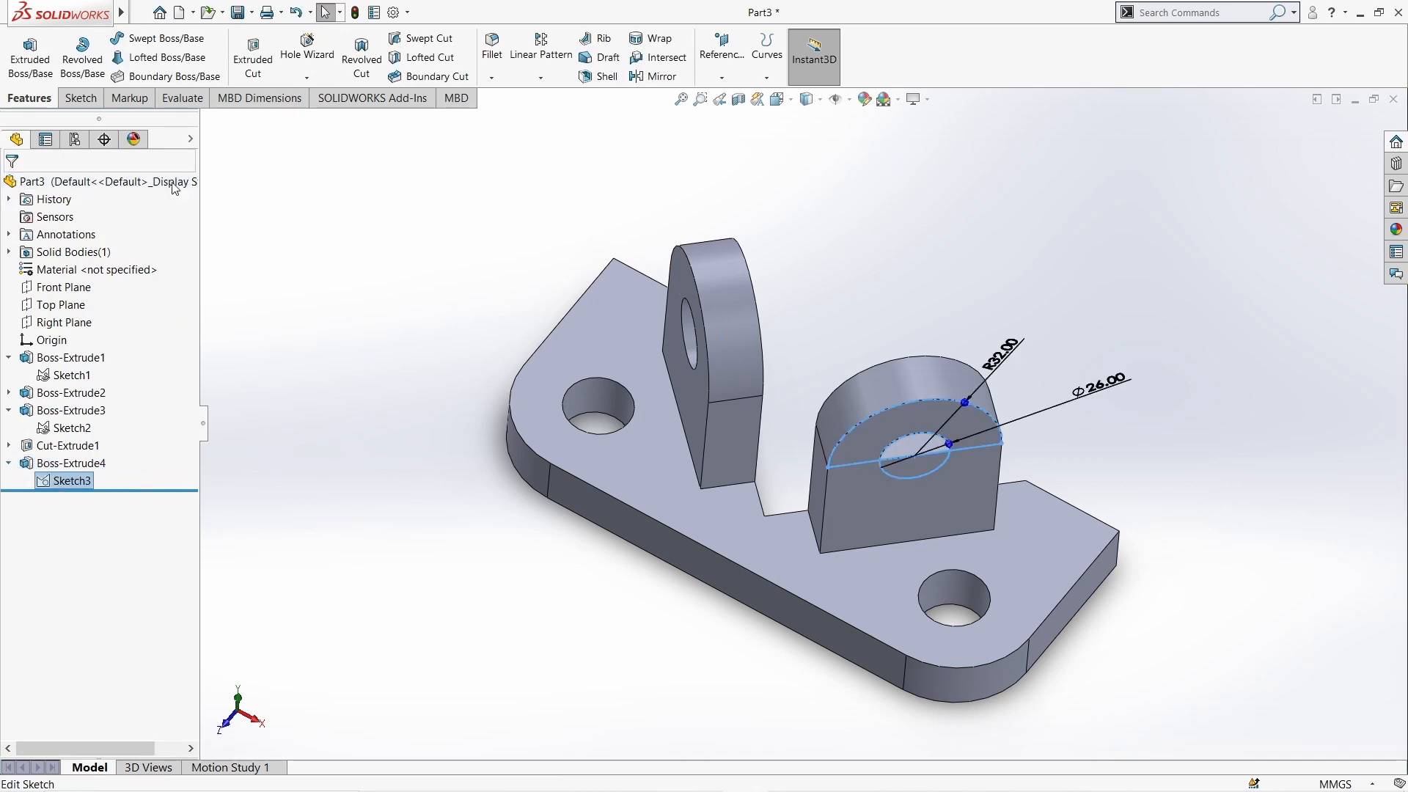
{"action": "left_click", "coordinate": [899, 472]}
{"action": "left_click", "coordinate": [12, 187]}
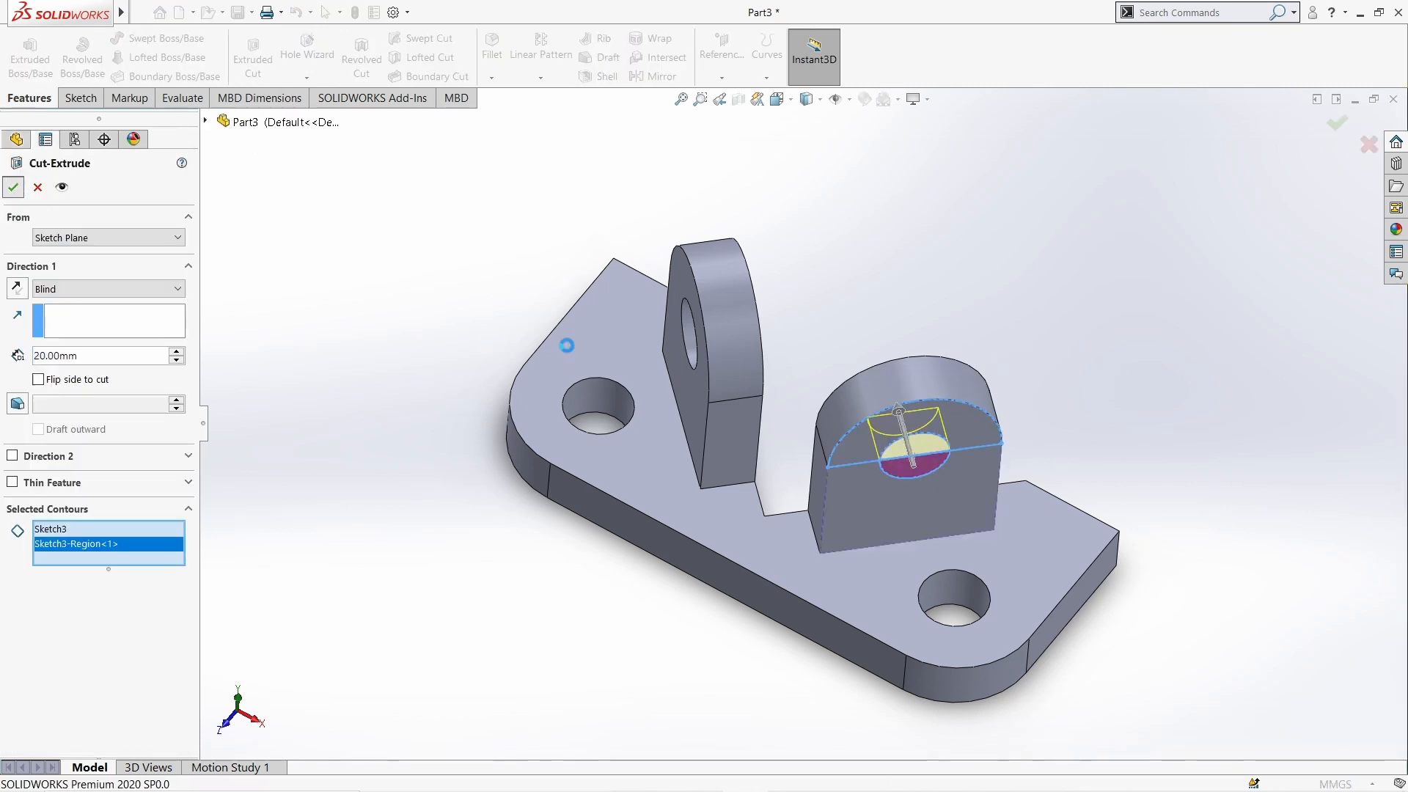
{"action": "left_click", "coordinate": [767, 191]}
{"action": "mouse_move", "coordinate": [768, 191]}
{"action": "middle_mouse_down"}
{"action": "mouse_move", "coordinate": [772, 250]}
{"action": "mouse_move", "coordinate": [774, 217]}
{"action": "middle_mouse_up"}
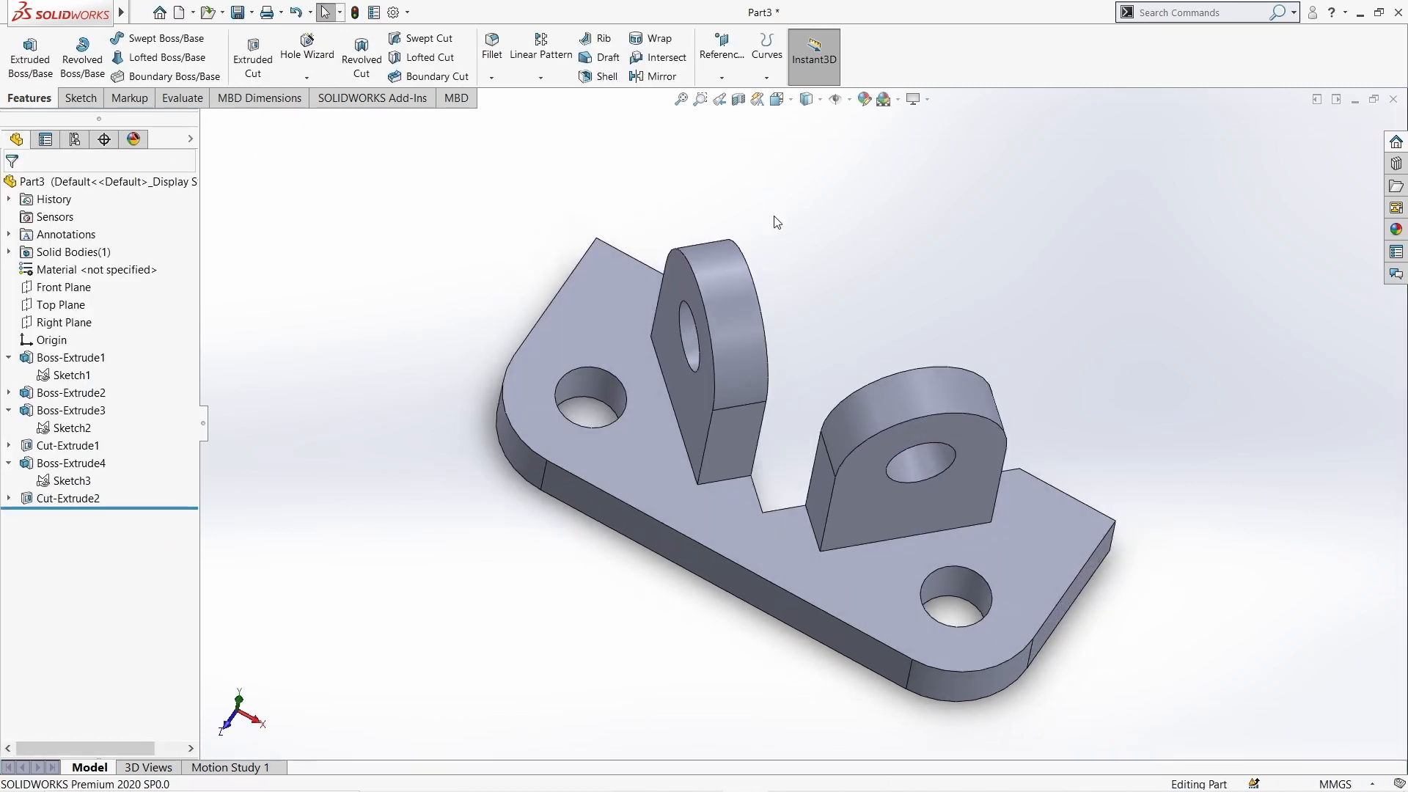
- Start a sketch on the second block's outer face and draw a circle about 44 mm in diameter concentric with its hole
{"action": "left_click", "coordinate": [863, 506]}
{"action": "left_click", "coordinate": [894, 429]}
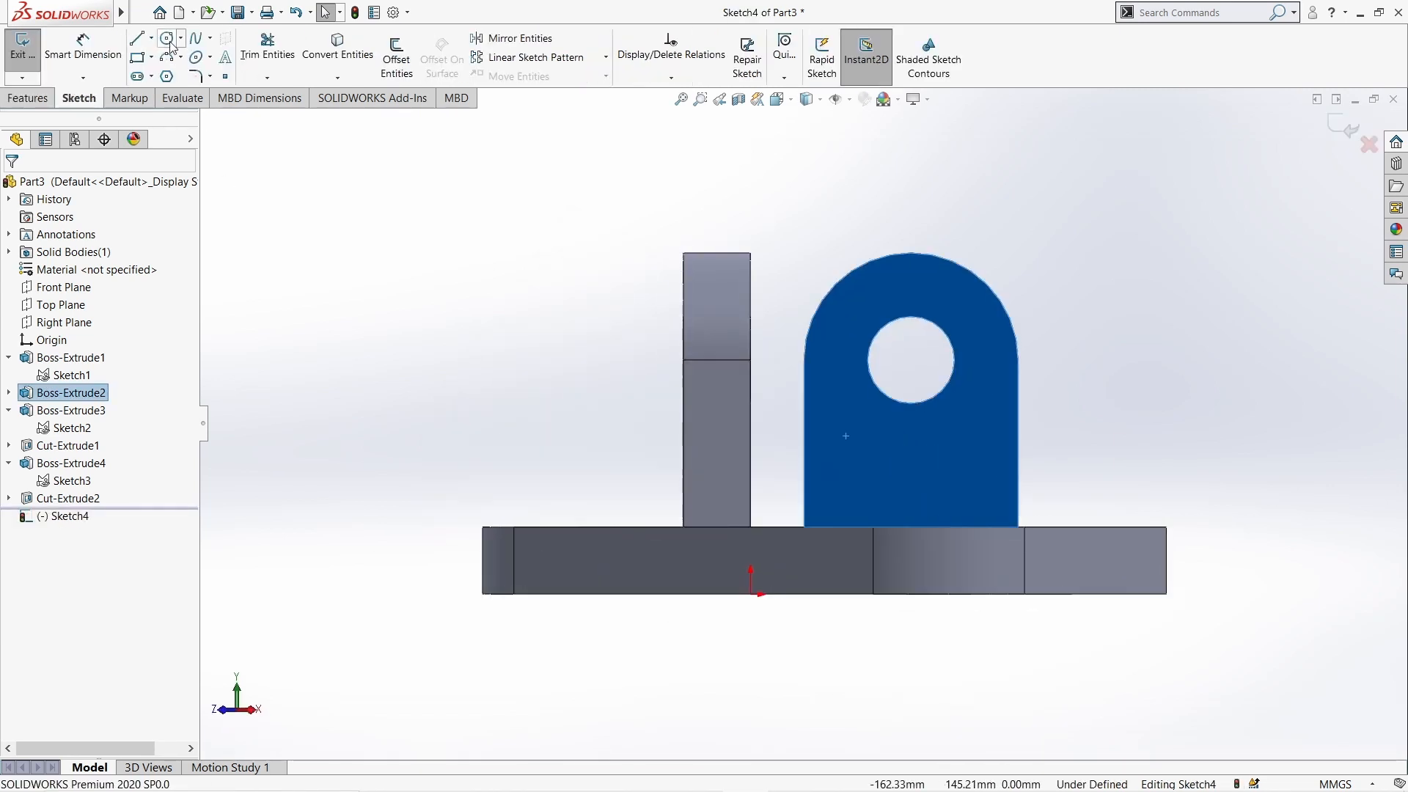
{"action": "left_click", "coordinate": [166, 38]}
{"action": "left_click_drag", "start_coordinate": [911, 360], "coordinate": [933, 433]}
- Dimension the diameter of the circle around the second block's hole at 50 mm
{"action": "right_click_drag", "start_coordinate": [1061, 269], "coordinate": [1061, 220]}
{"action": "left_click", "coordinate": [978, 334]}
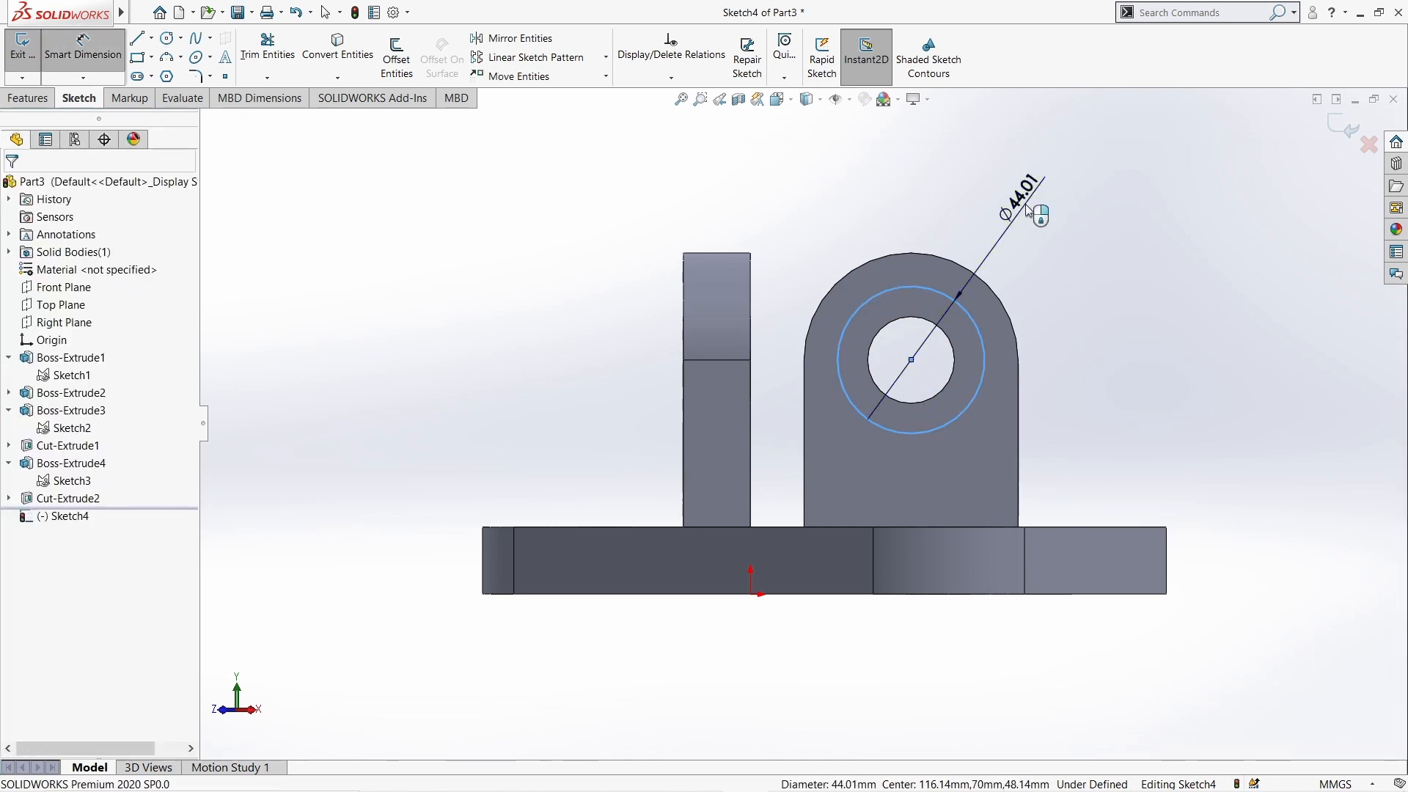
{"action": "left_click", "coordinate": [1026, 205]}
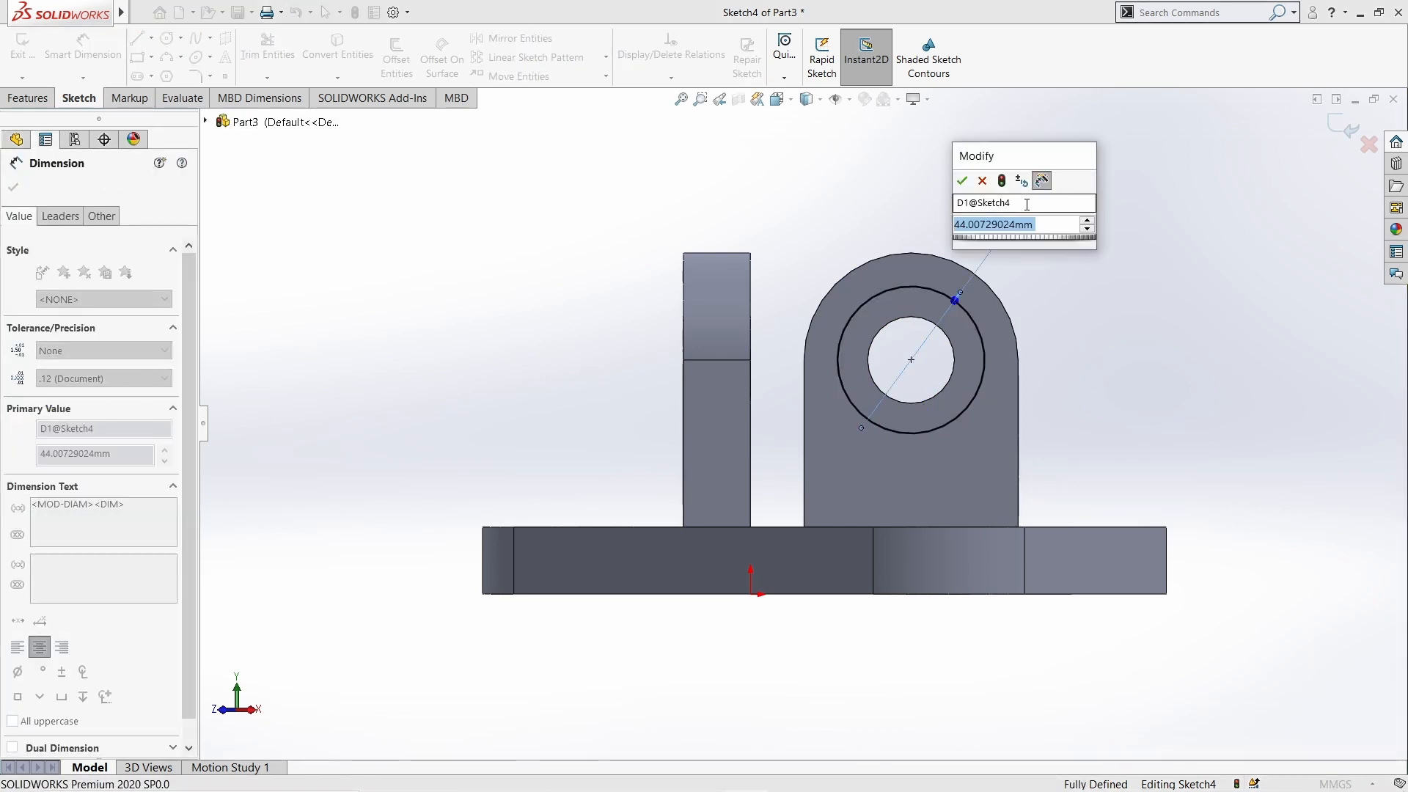
{"action": "type", "text": "50"}
{"action": "key", "text": "Return"}
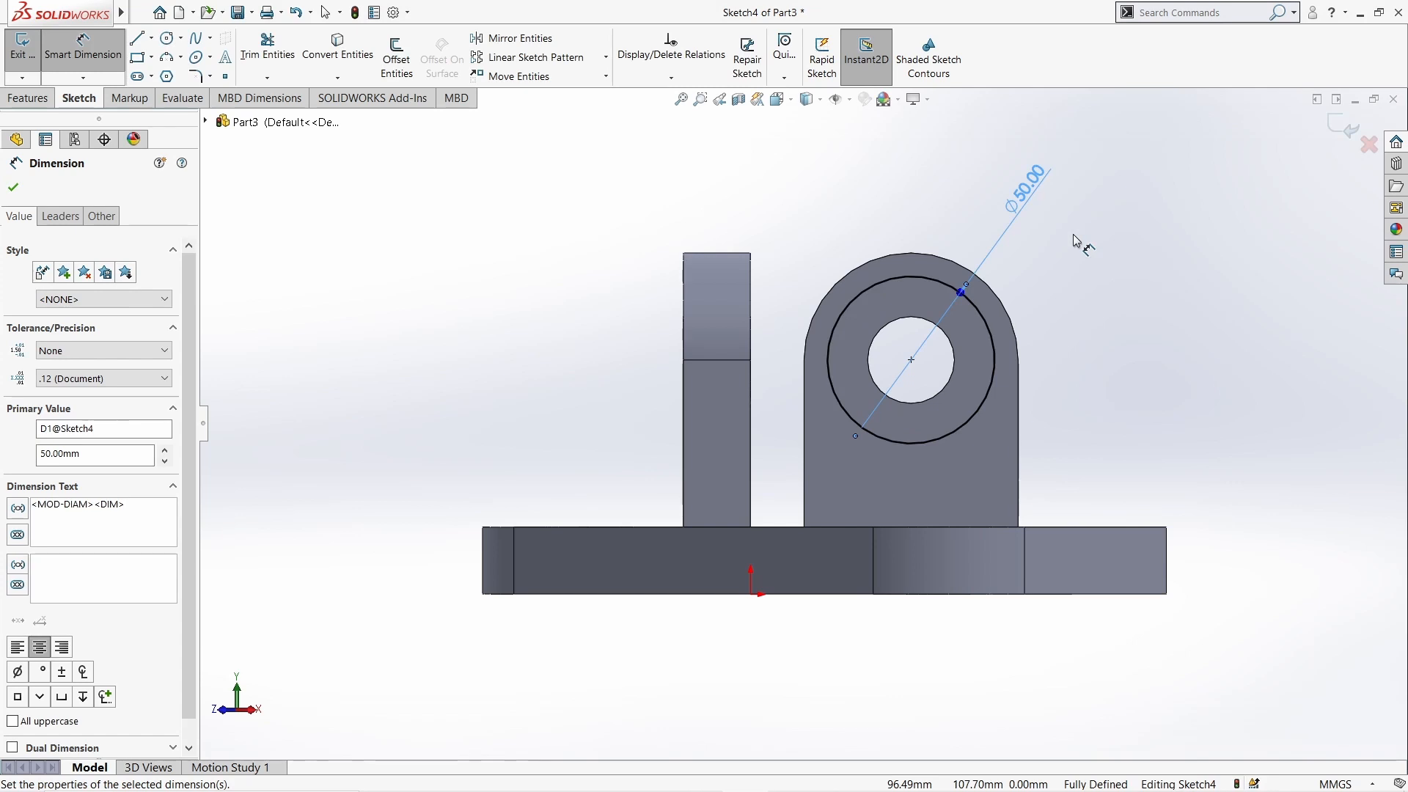
- Extrude the 50 mm circle on the second block's outer face outward by 3 mm as a merged boss
{"action": "left_click", "coordinate": [28, 98]}
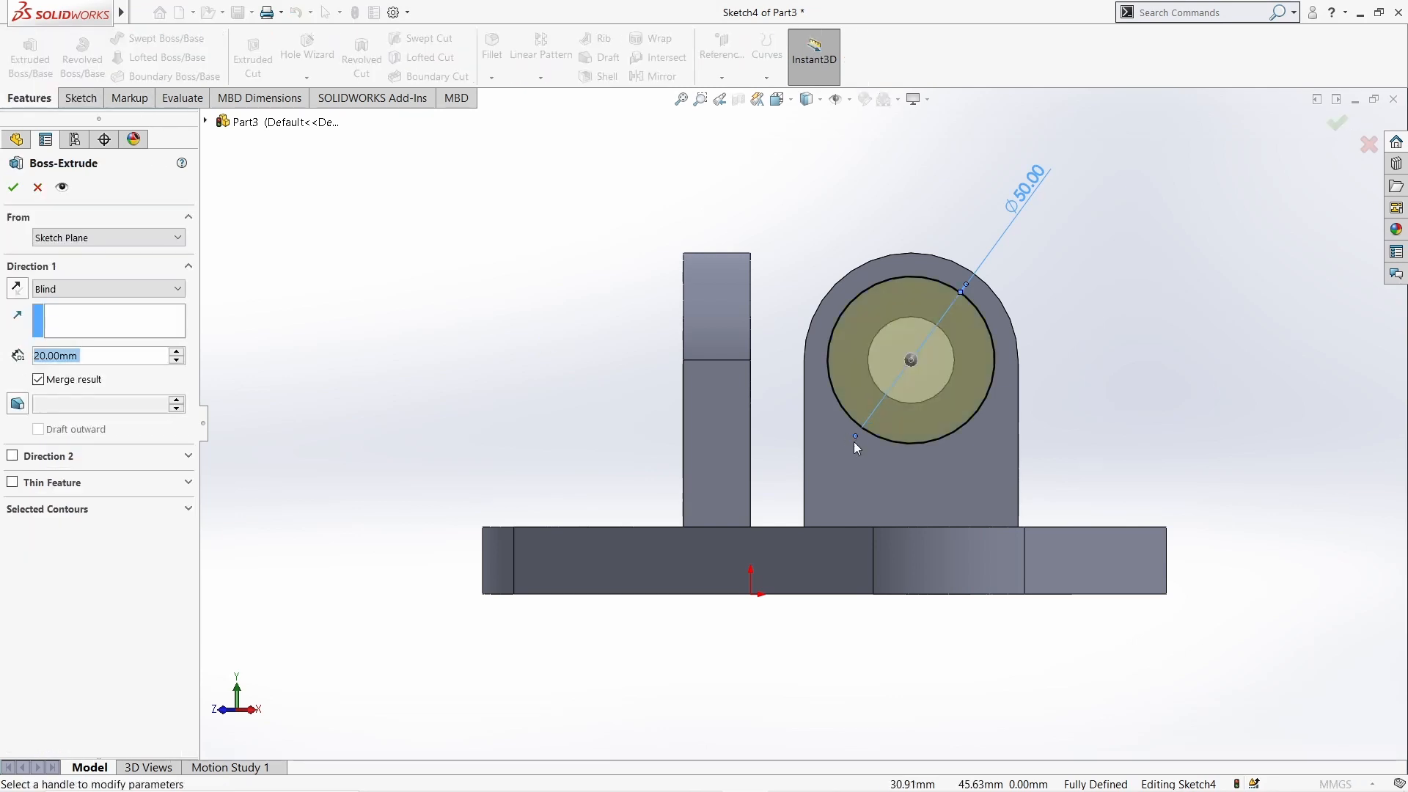
{"action": "middle_click_drag", "start_coordinate": [451, 350], "coordinate": [486, 457]}
{"action": "double_click", "coordinate": [74, 360]}
{"action": "type", "text": "3"}
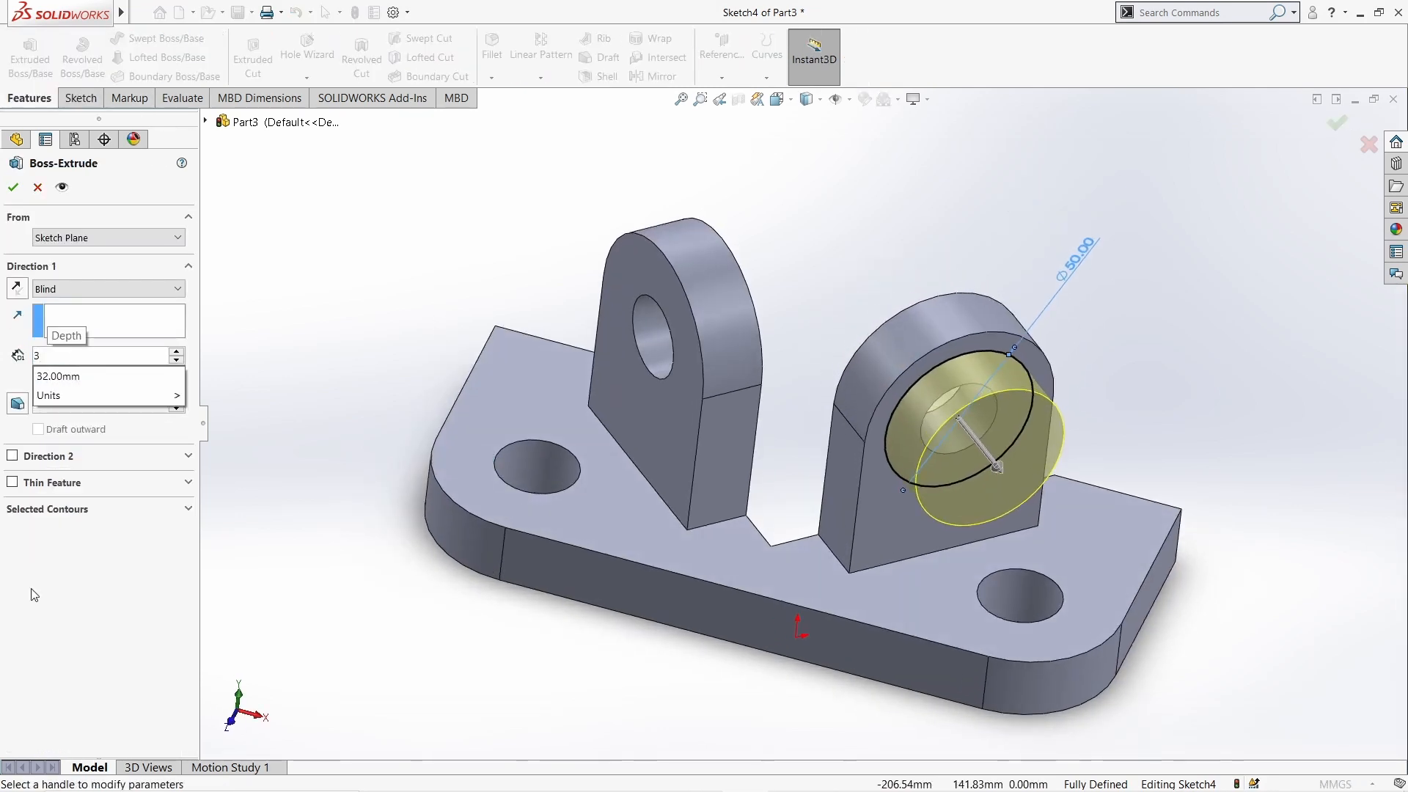
{"action": "left_click", "coordinate": [31, 592]}
{"action": "left_click", "coordinate": [13, 188]}
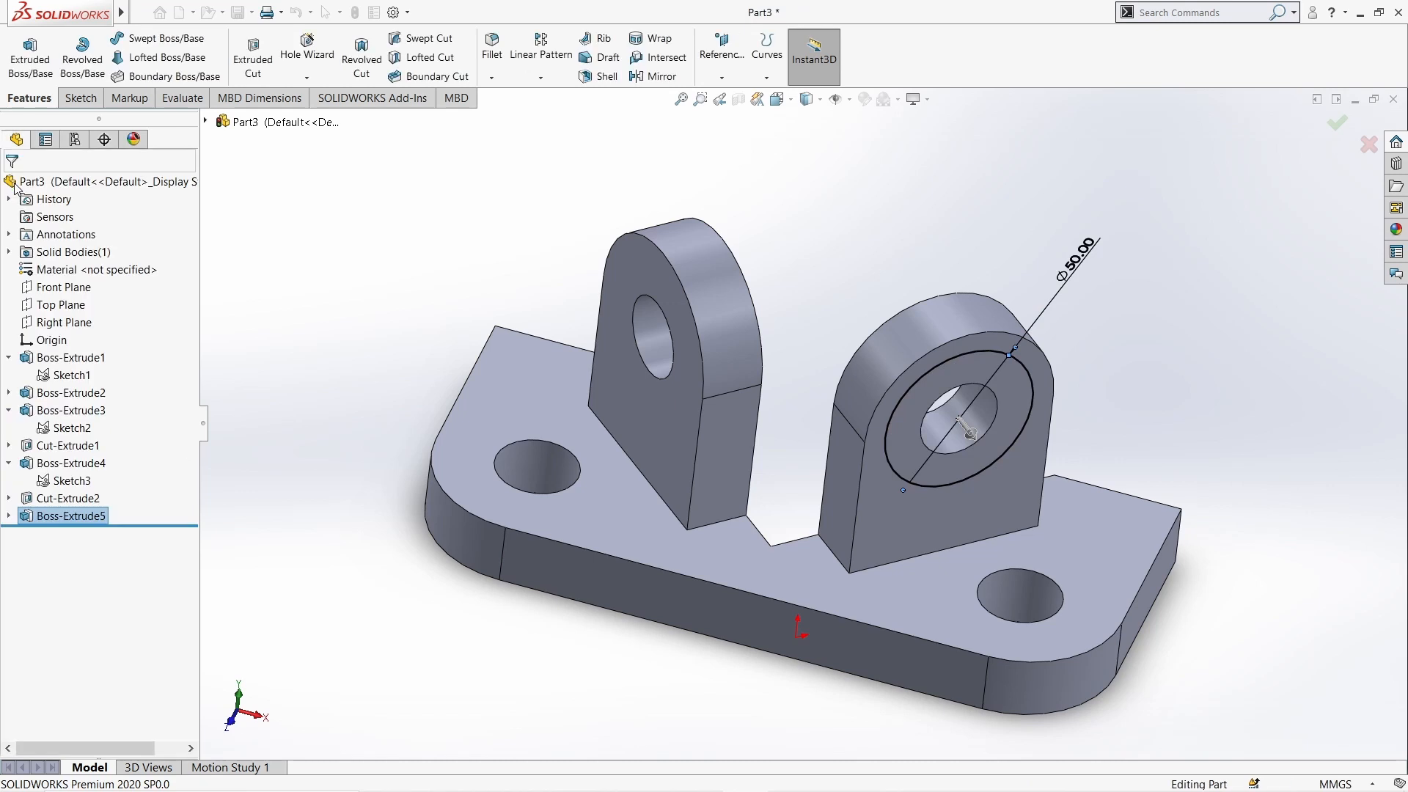
{"action": "double_click", "coordinate": [48, 497]}
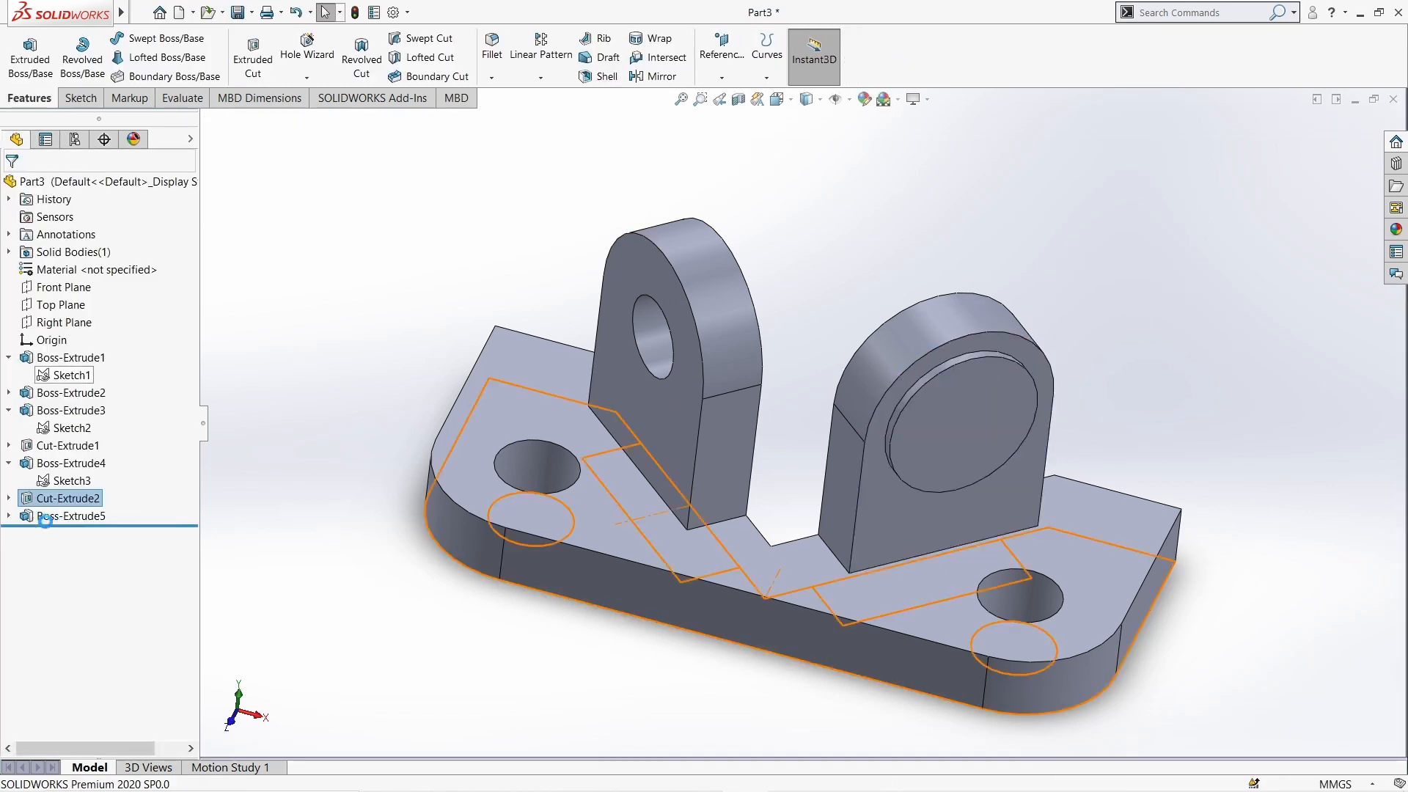
{"action": "left_click", "coordinate": [961, 437]}
{"action": "left_click", "coordinate": [994, 413]}
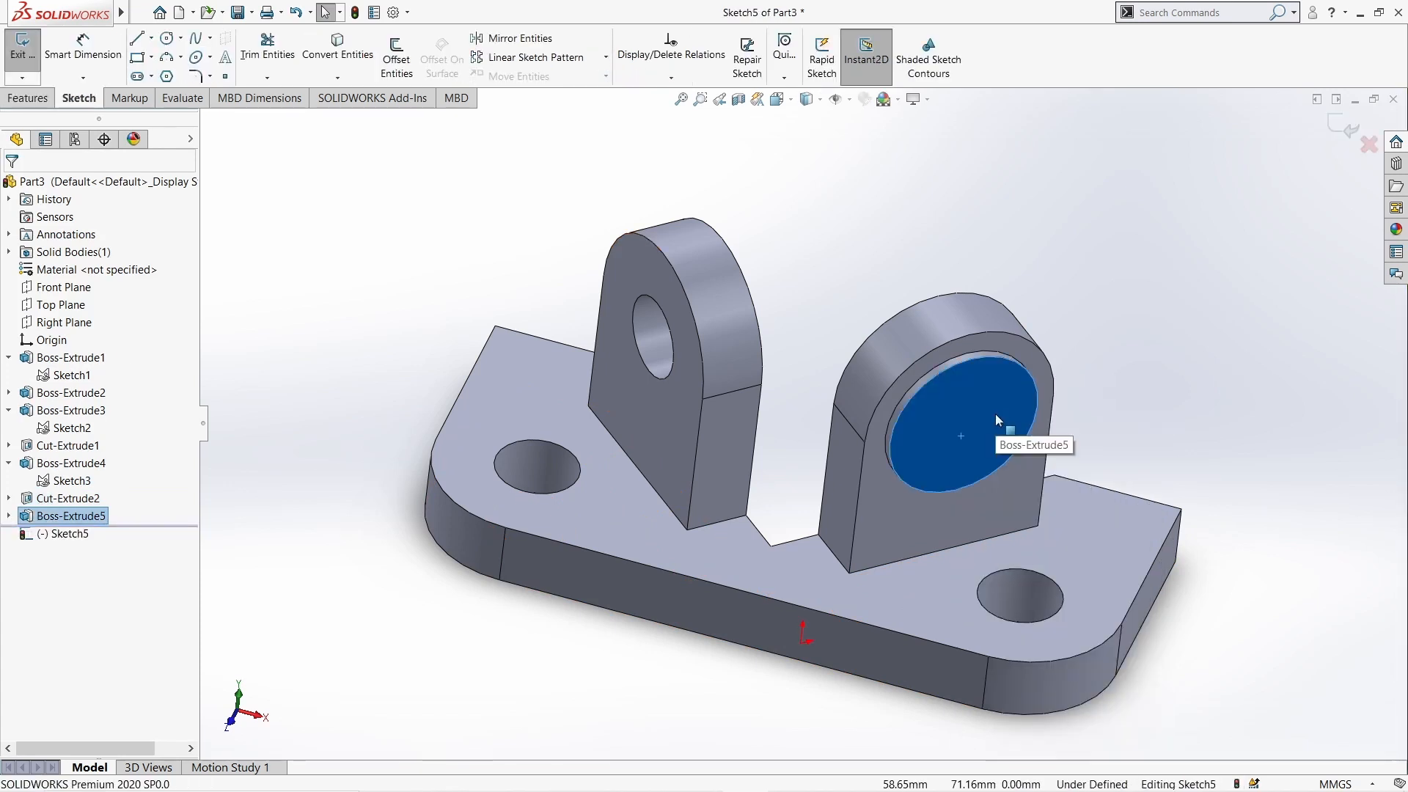
{"action": "key", "text": "Escape"}
{"action": "left_click", "coordinate": [1343, 126]}
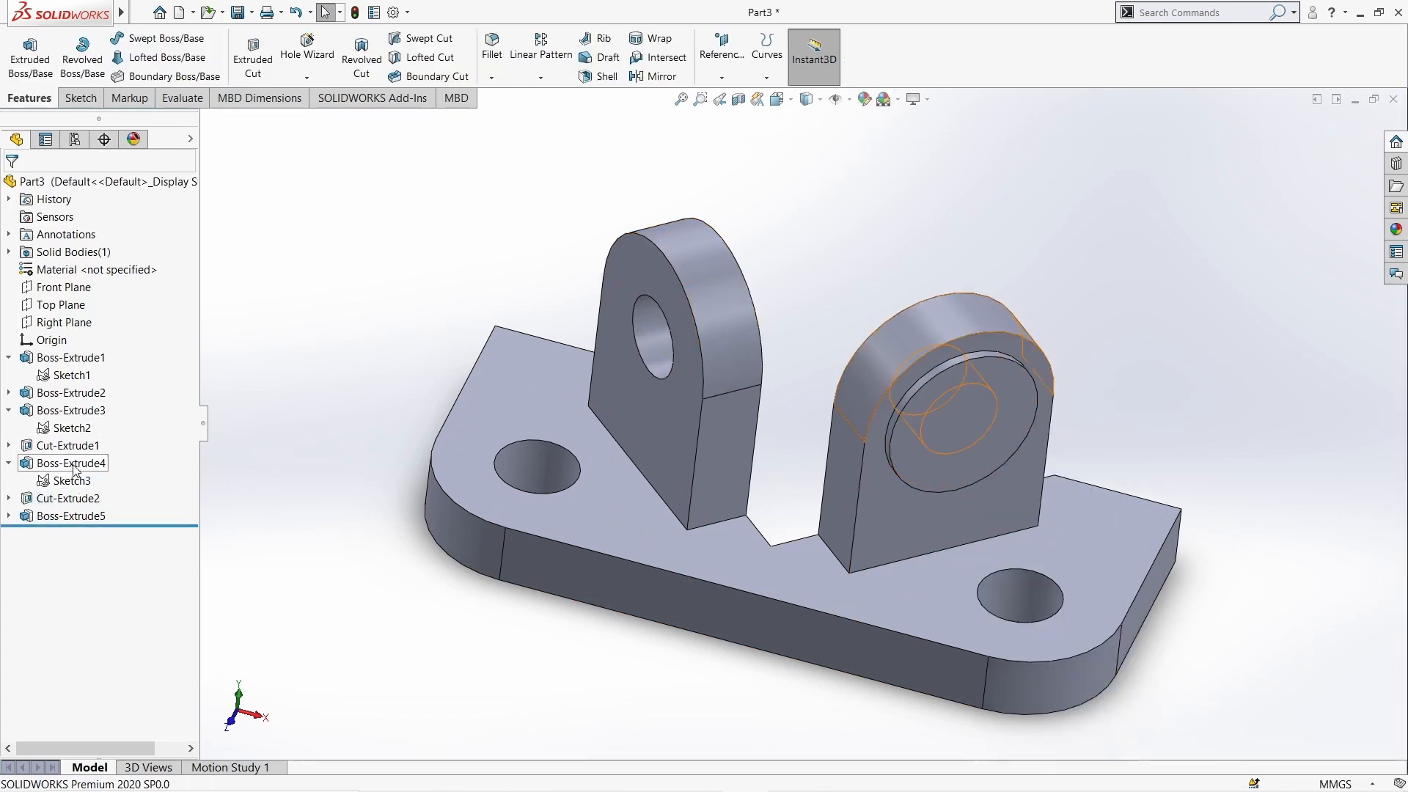
- Reuse Sketch3 to cut its full 26 mm circle through the second block's new boss with the Through All - Both end condition
{"action": "left_click", "coordinate": [72, 481]}
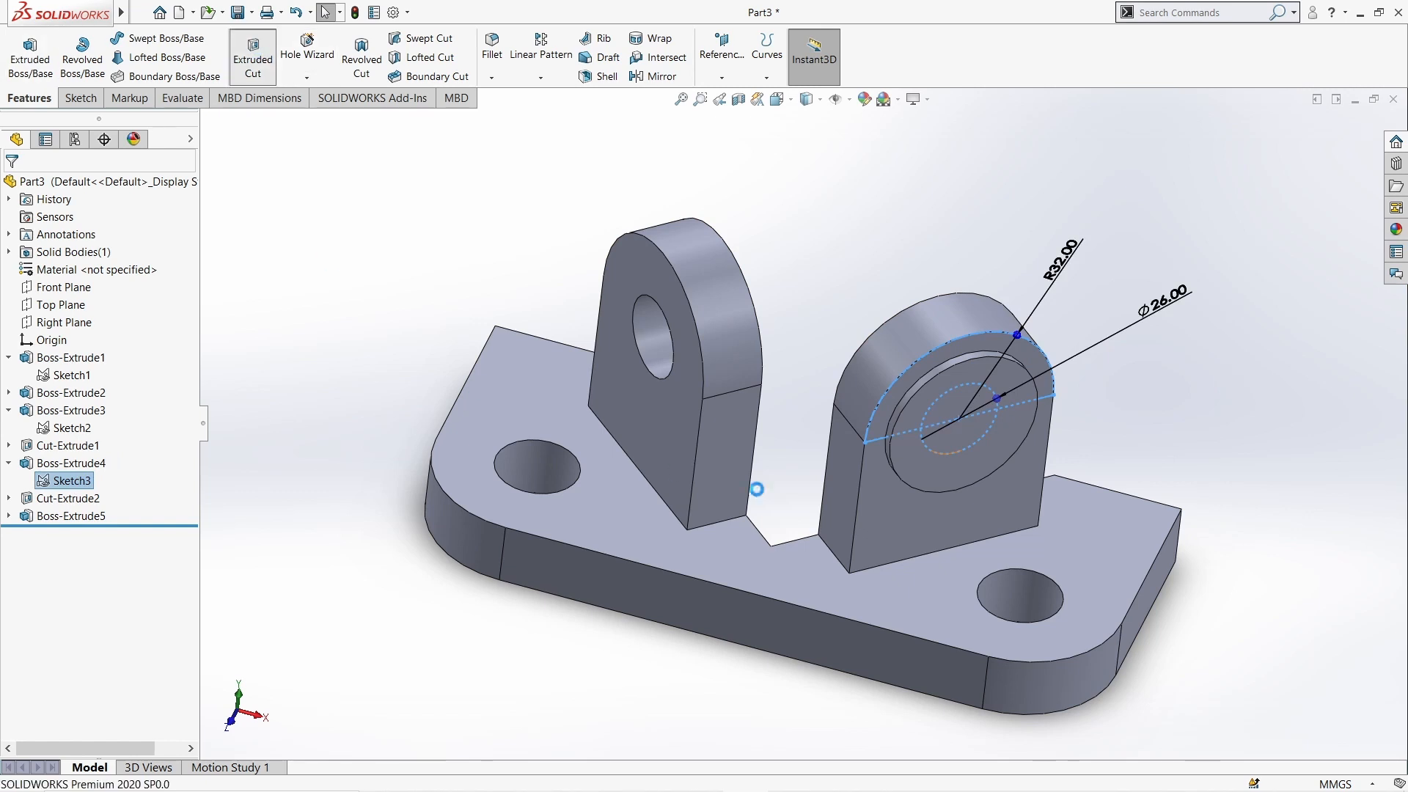
{"action": "left_click", "coordinate": [960, 408]}
{"action": "left_click", "coordinate": [106, 289]}
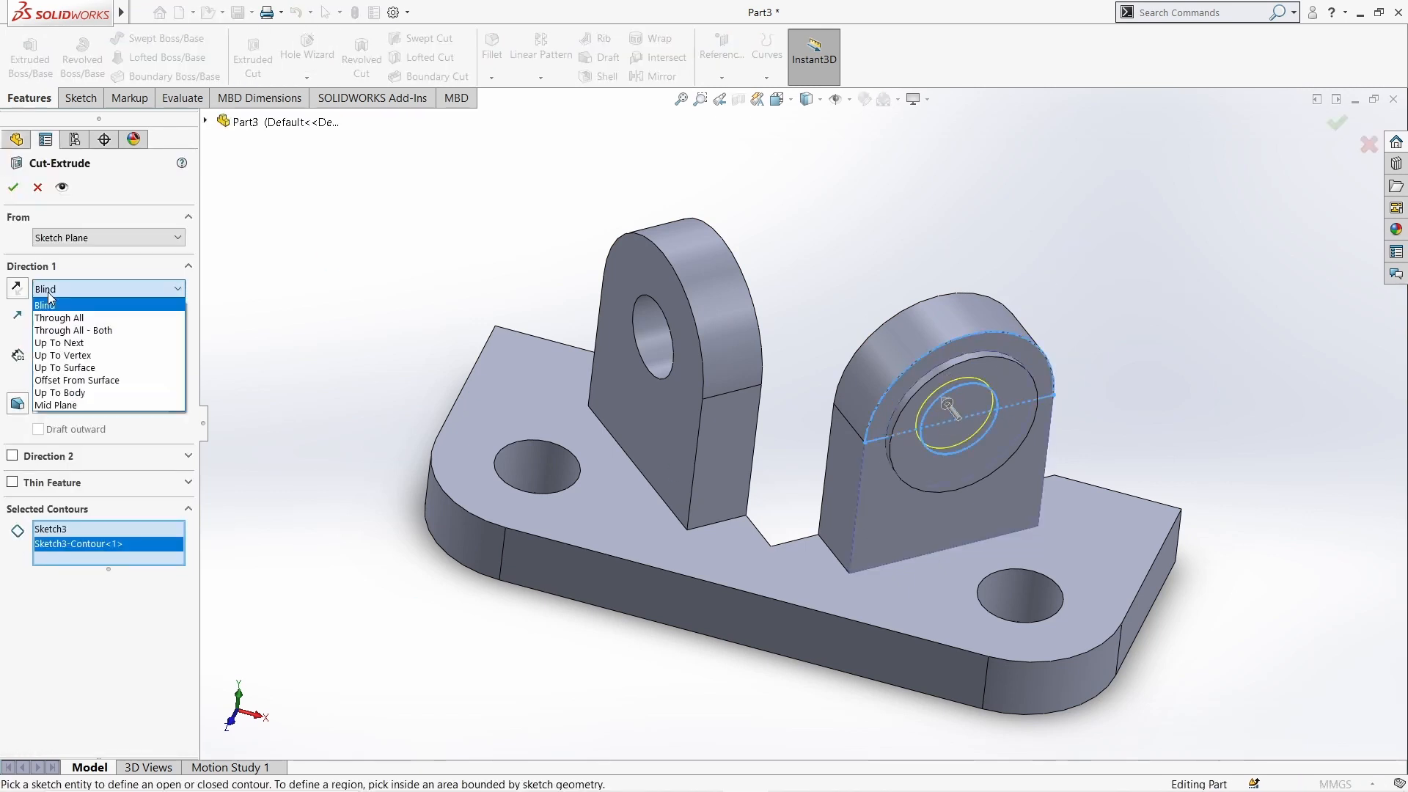
{"action": "left_click", "coordinate": [74, 334]}
{"action": "key", "text": "Return"}
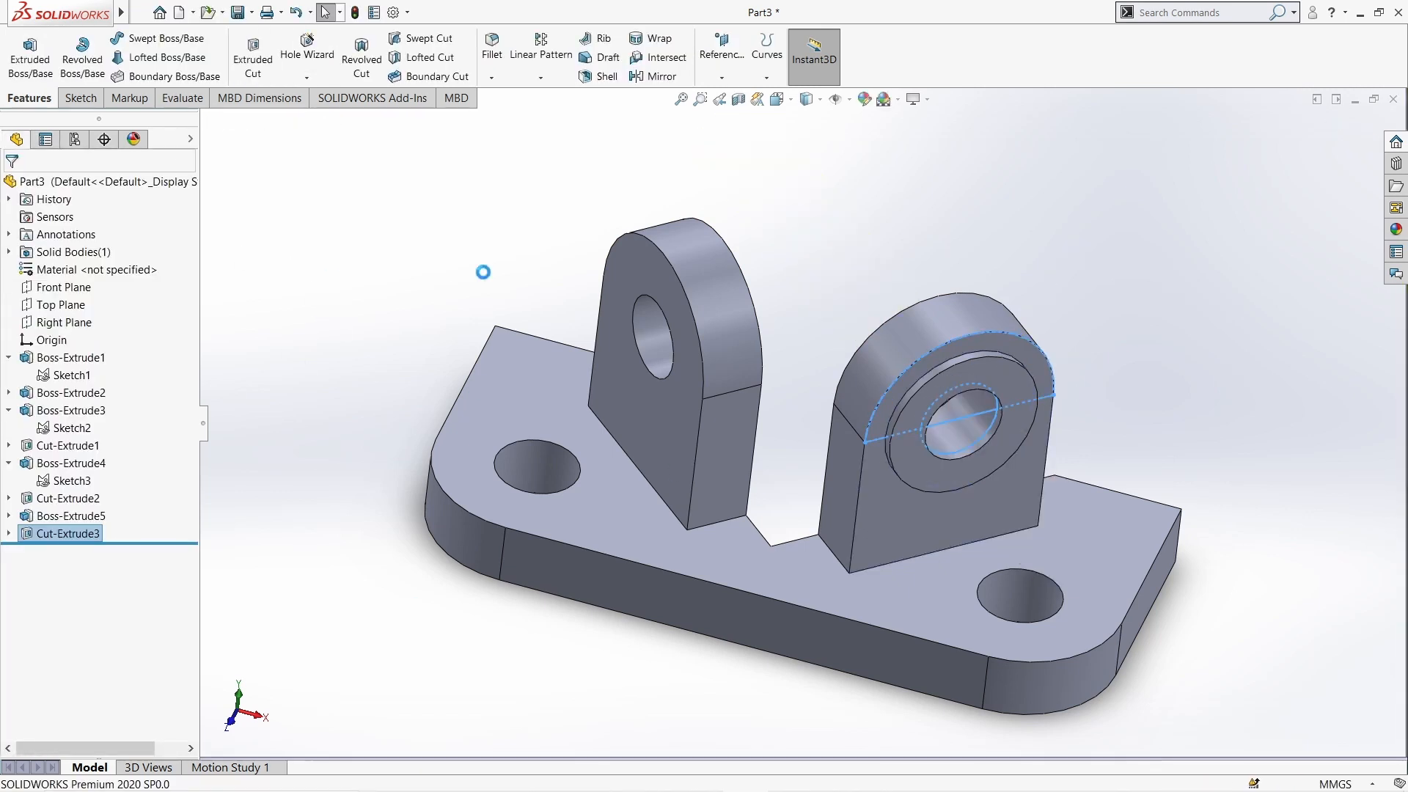
- Start a sketch on the first block's outer face and draw a circle about 52 mm in diameter concentric with its hole
{"action": "mouse_move", "coordinate": [481, 270]}
{"action": "middle_mouse_down"}
{"action": "mouse_move", "coordinate": [548, 463]}
{"action": "mouse_move", "coordinate": [653, 400]}
{"action": "middle_mouse_up"}
{"action": "right_click", "coordinate": [653, 400]}
{"action": "left_click", "coordinate": [688, 359]}
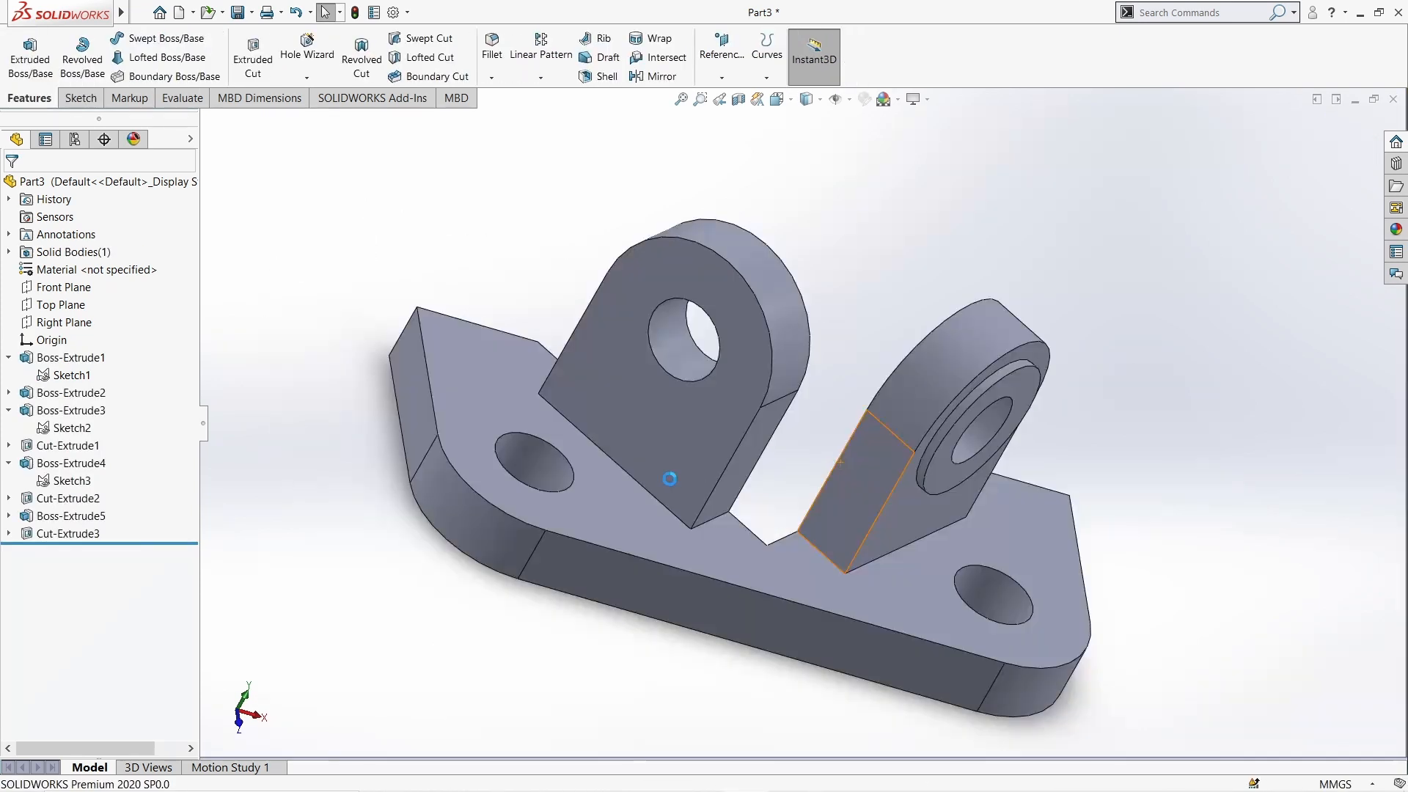
{"action": "right_click", "coordinate": [654, 444]}
{"action": "left_click", "coordinate": [688, 424]}
{"action": "key", "text": "ctrl+8"}
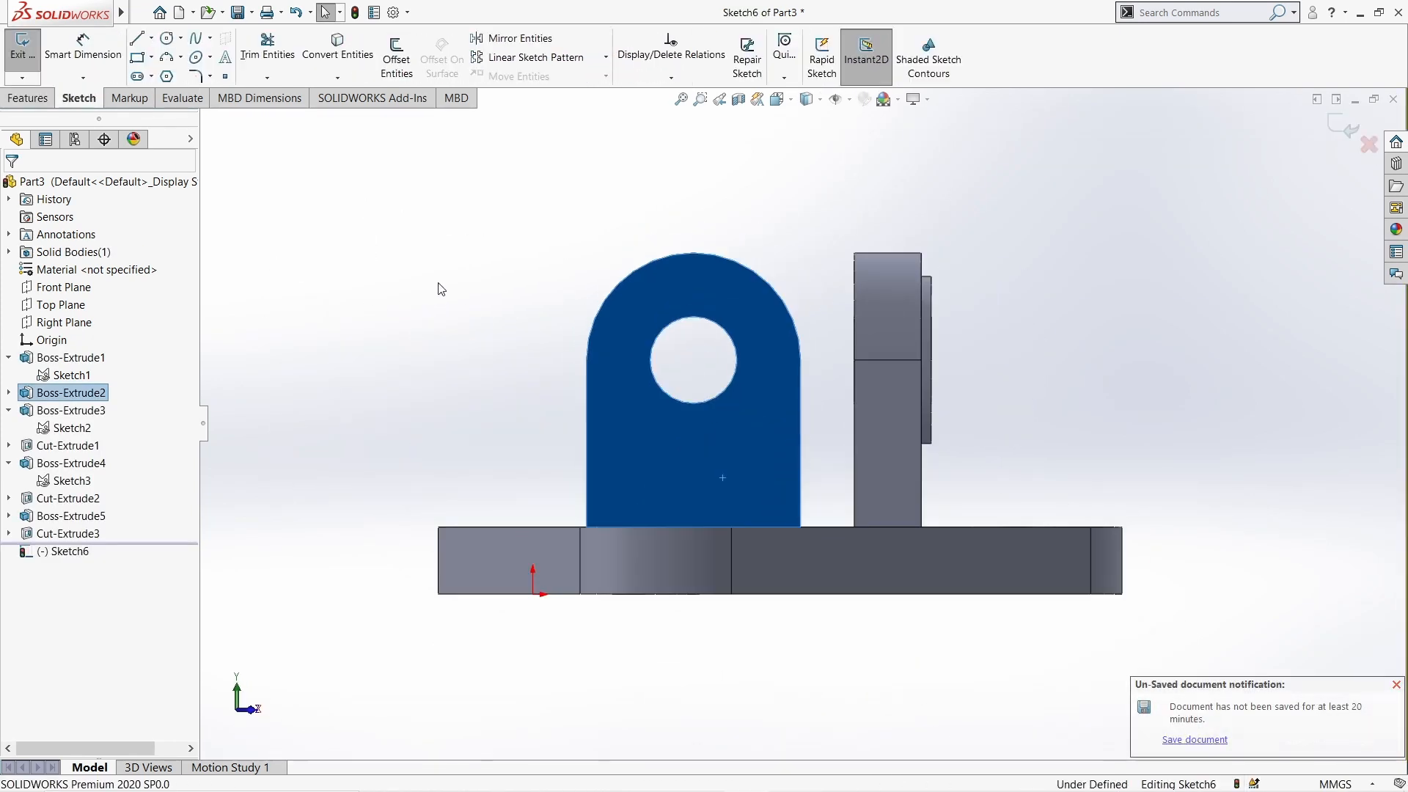
{"action": "left_click", "coordinate": [166, 38]}
{"action": "left_click", "coordinate": [693, 360]}
{"action": "left_click", "coordinate": [735, 436]}
- Dimension the diameter of the circle around the first block's hole at 50 mm and extrude it 3 mm outward
{"action": "right_click_drag", "start_coordinate": [797, 423], "coordinate": [792, 360]}
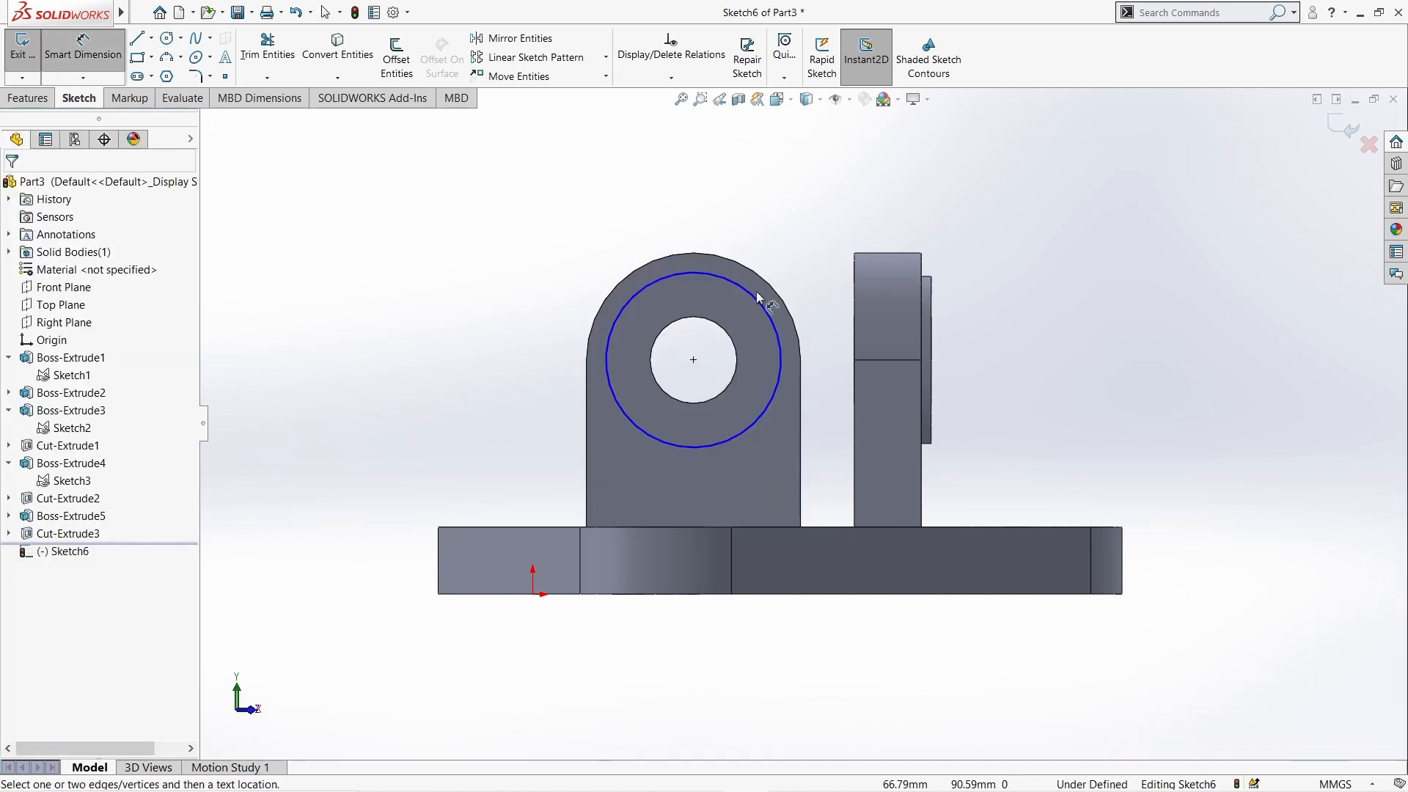
{"action": "left_click", "coordinate": [756, 296]}
{"action": "left_click", "coordinate": [783, 220]}
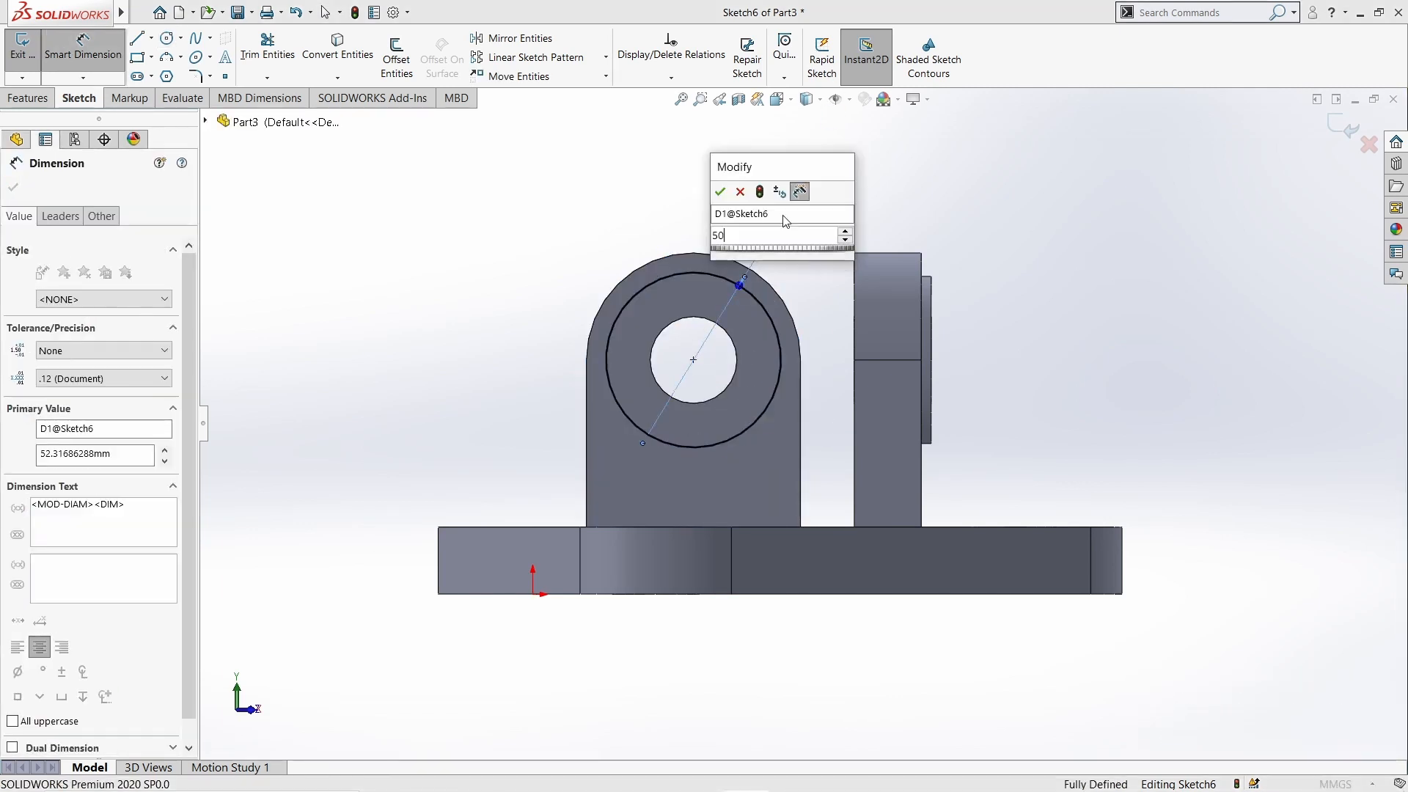
{"action": "type", "text": "50"}
{"action": "key", "text": "Return"}
{"action": "left_click", "coordinate": [22, 51]}
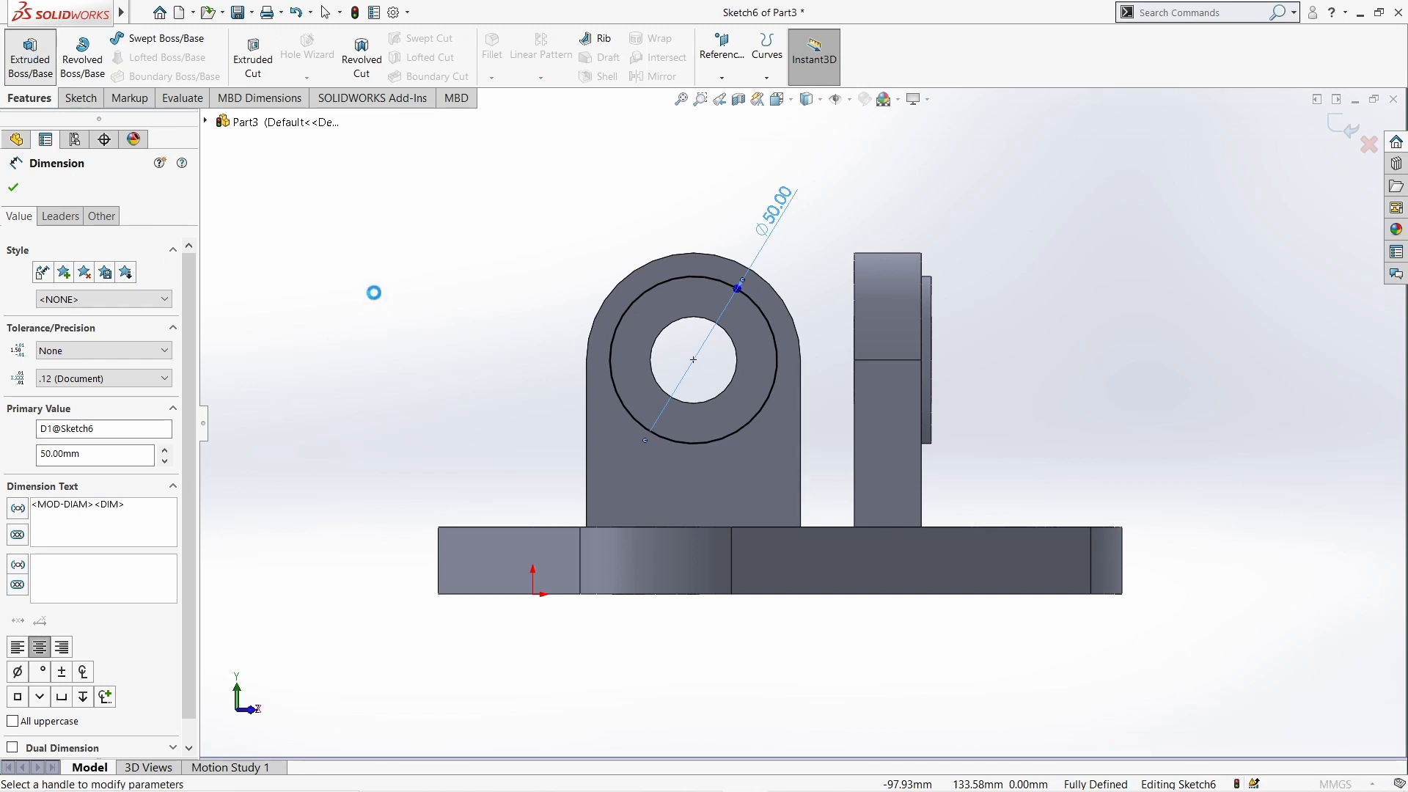
{"action": "left_click", "coordinate": [13, 187]}
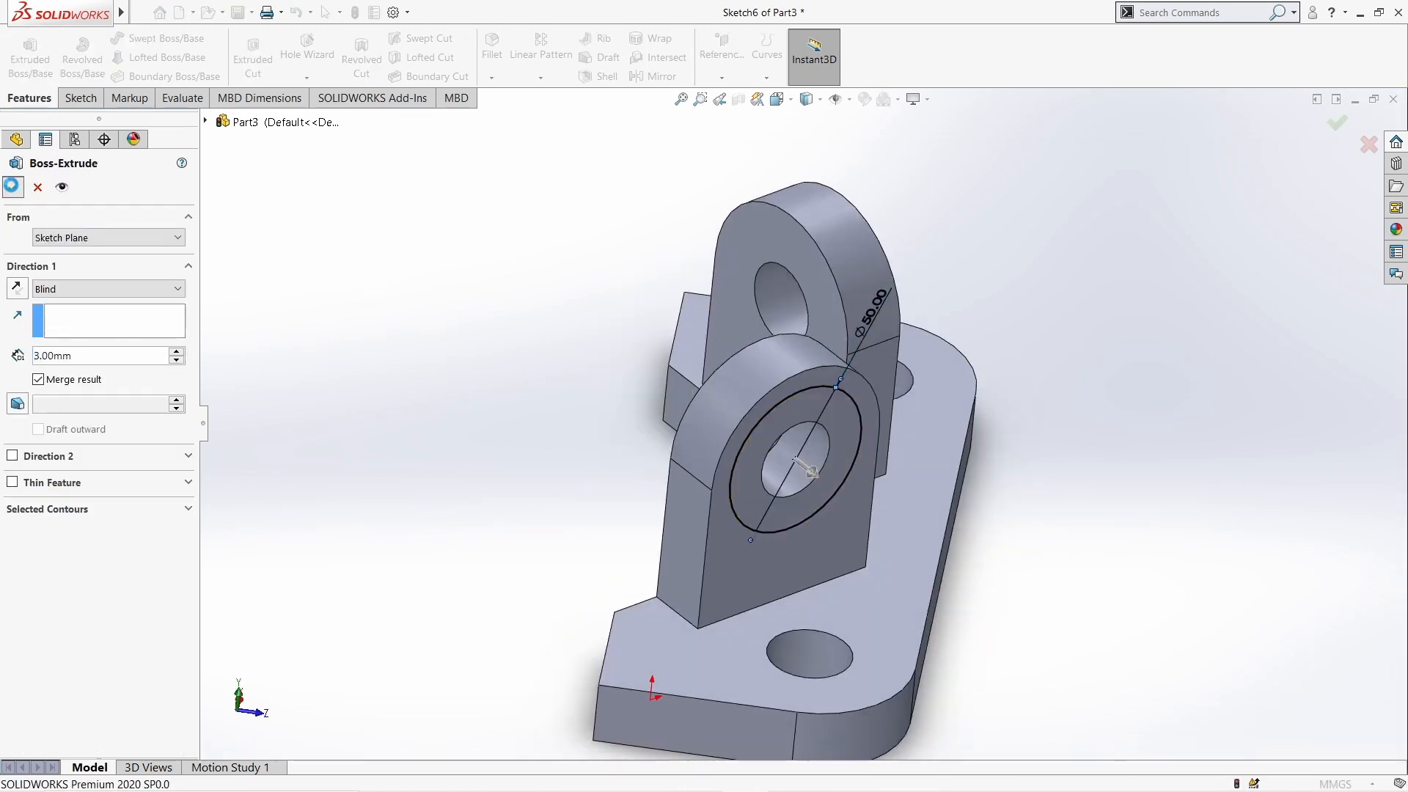
- Reuse Sketch2 to cut its 26 mm circle through the first block's new boss, and show the part in isometric view
{"action": "left_click", "coordinate": [72, 427]}
{"action": "left_click", "coordinate": [252, 59]}
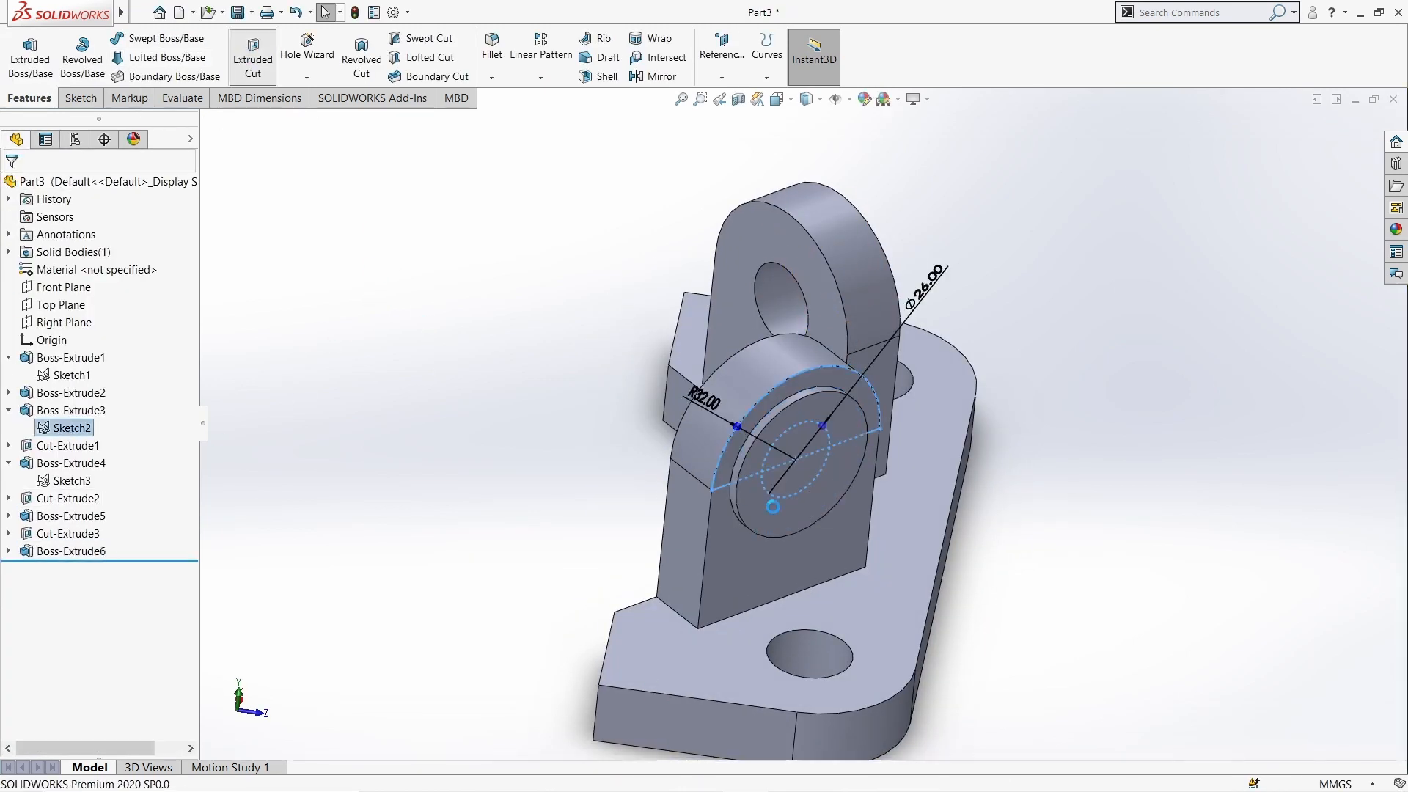
{"action": "left_click", "coordinate": [785, 497]}
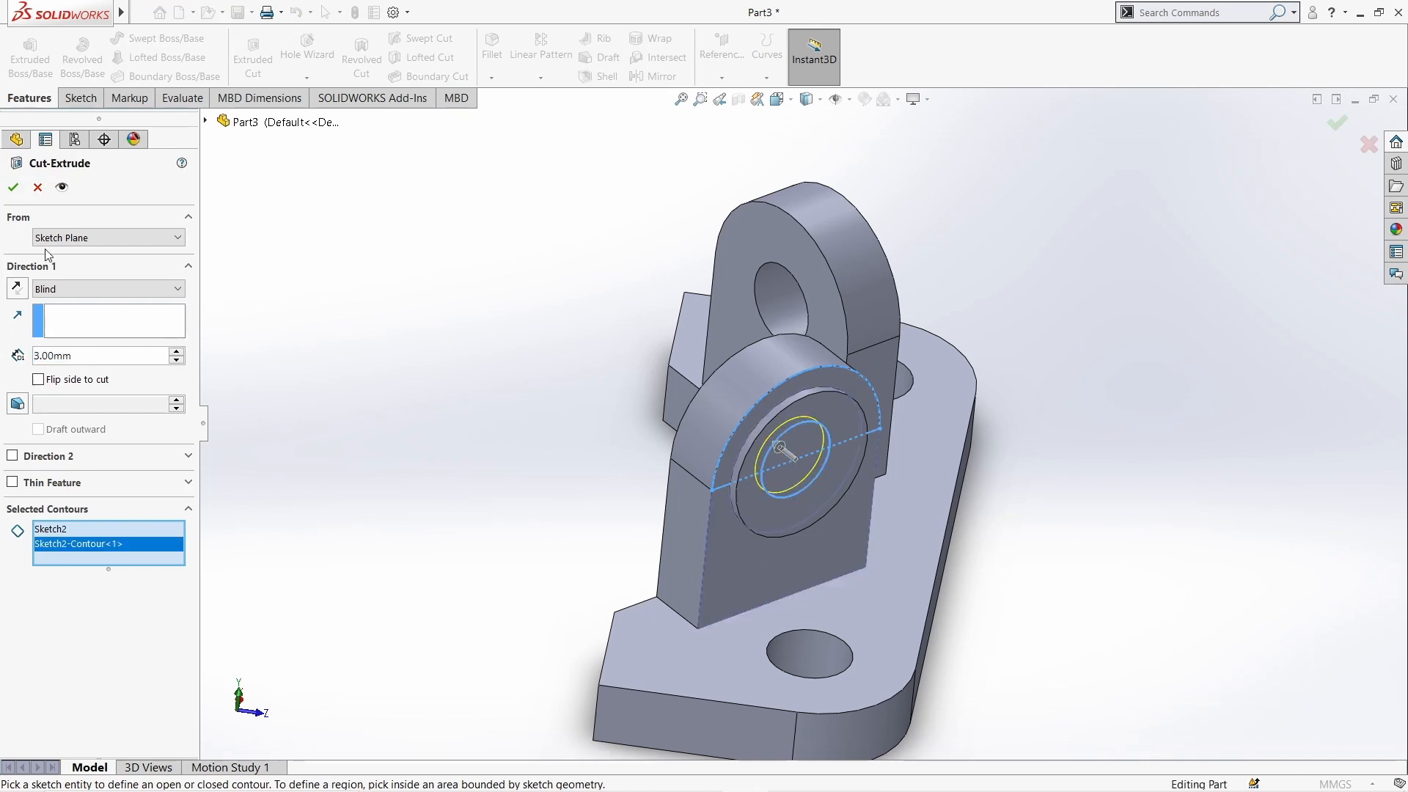
{"action": "left_click", "coordinate": [108, 326]}
{"action": "left_click", "coordinate": [13, 189]}
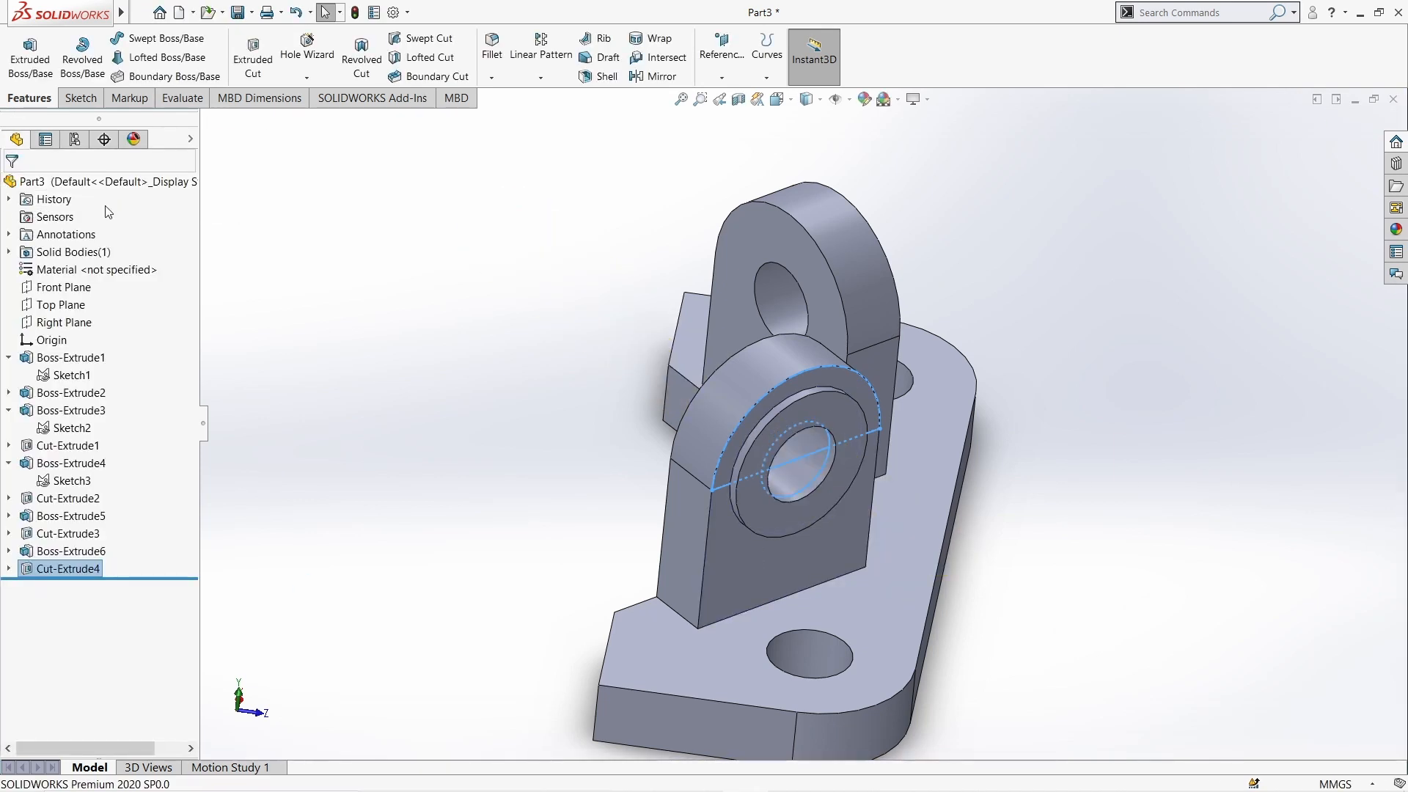
{"action": "key", "text": "ctrl+7"}
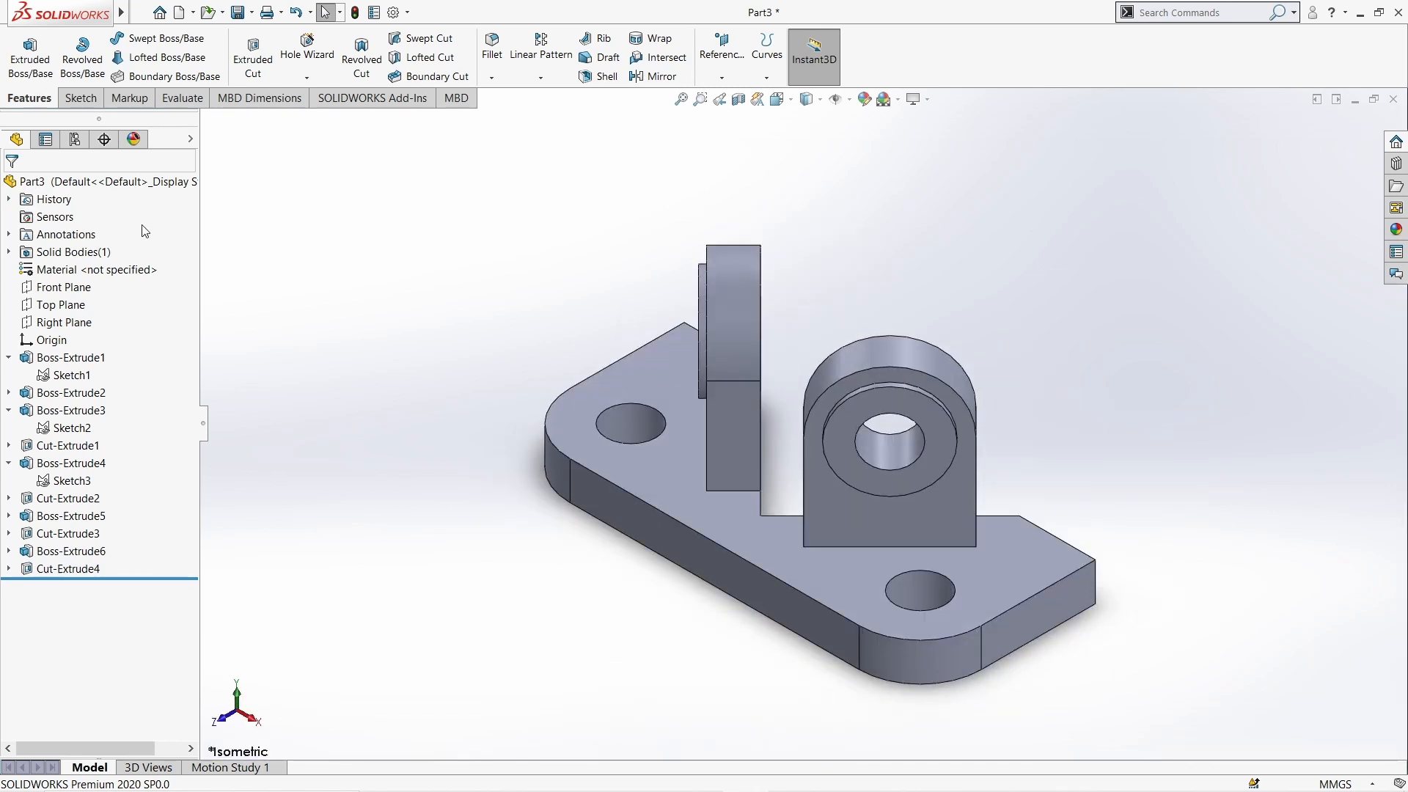